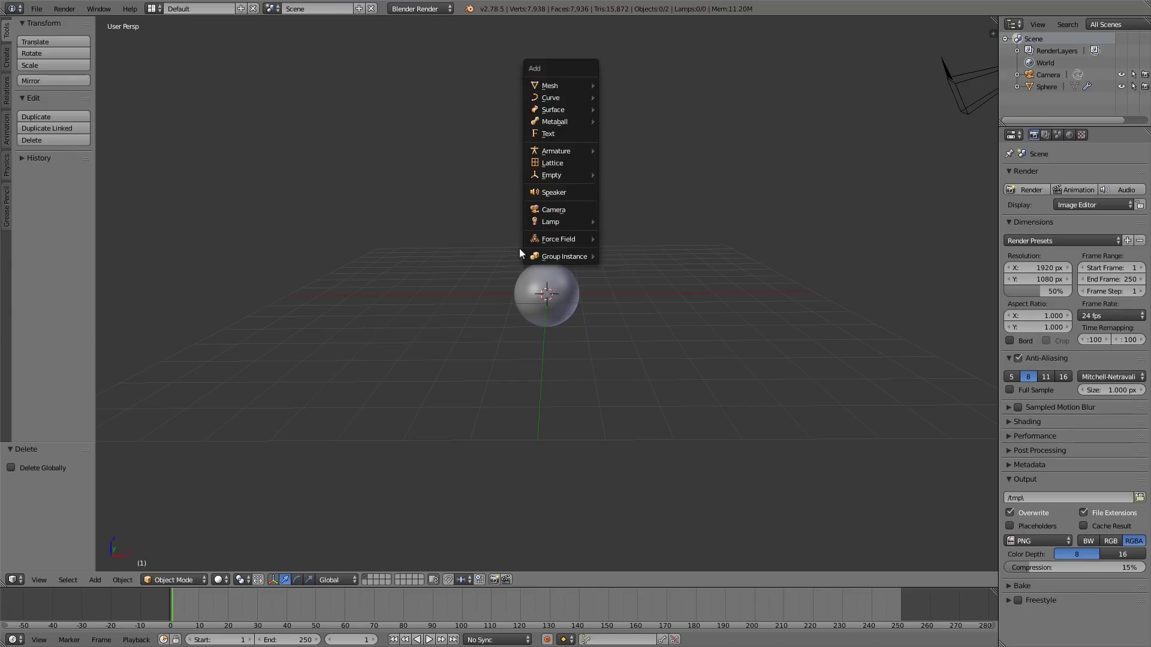
# Add a sun lamp and raise it about 3.18 units along Z, directly above the sphere.
pyautogui.moveTo(567, 221)
pyautogui.click(621, 235)
pyautogui.press('g')
pyautogui.press('z')
pyautogui.click(555, 222)
# Configure rendering with the Cycles engine on GPU Compute and the Filmic Log Encoding Base view transform with a look.
pyautogui.click(419, 9)
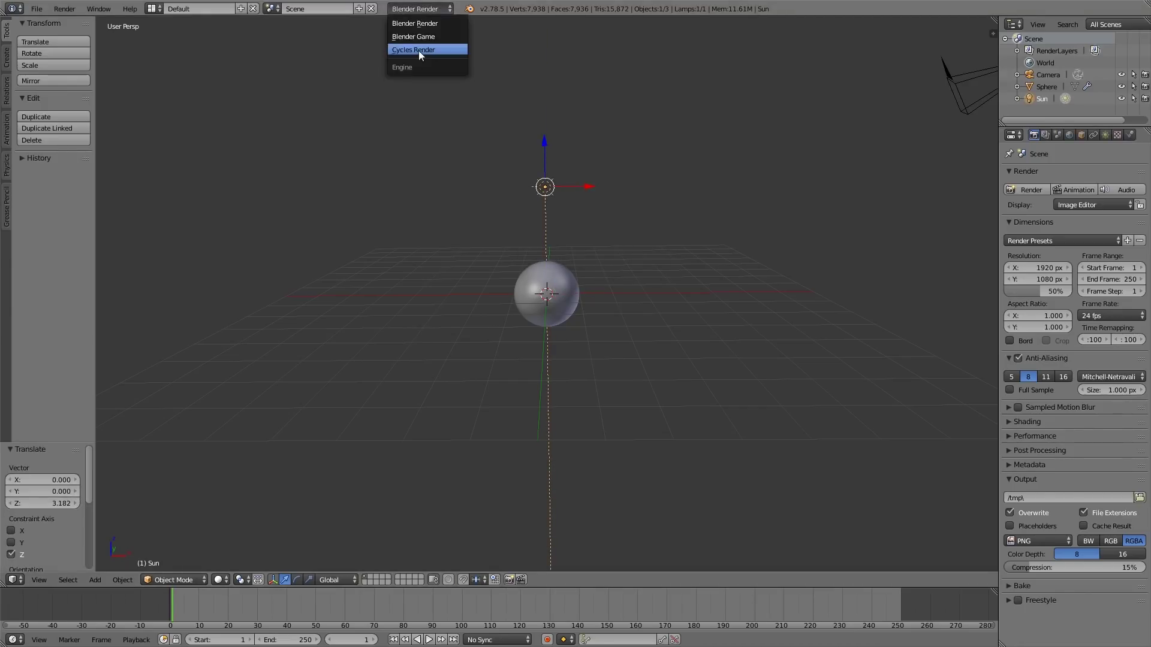
pyautogui.click(419, 50)
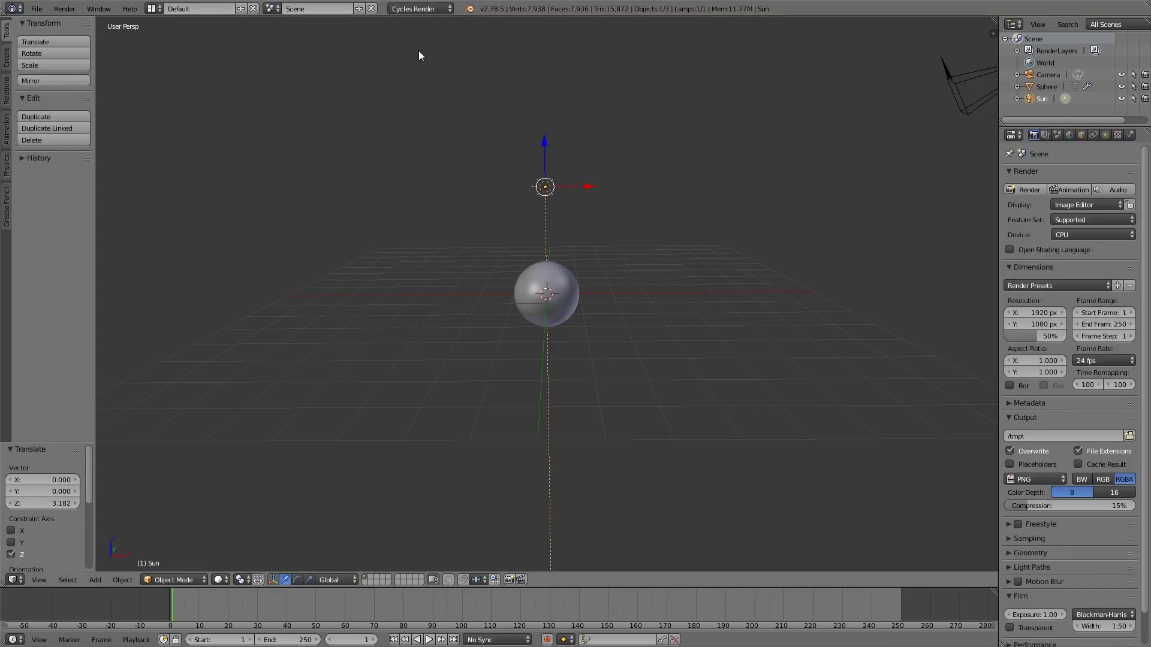
pyautogui.click(1057, 134)
pyautogui.click(1092, 450)
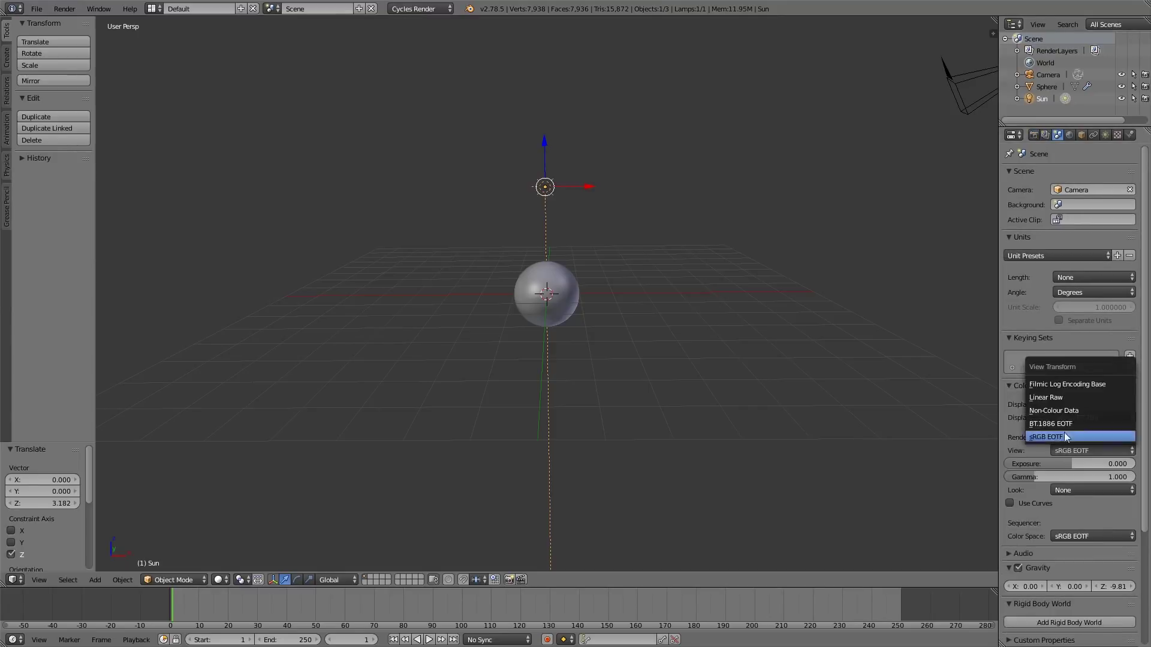
pyautogui.click(1074, 387)
pyautogui.click(1066, 490)
pyautogui.click(1077, 396)
pyautogui.click(1034, 135)
# Move the sun about 2.5 units along negative X and rotate it about -42° so it shines diagonally onto the sphere.
pyautogui.press('g')
pyautogui.click(462, 214)
pyautogui.scroll(2, 461, 263)
pyautogui.press('r')
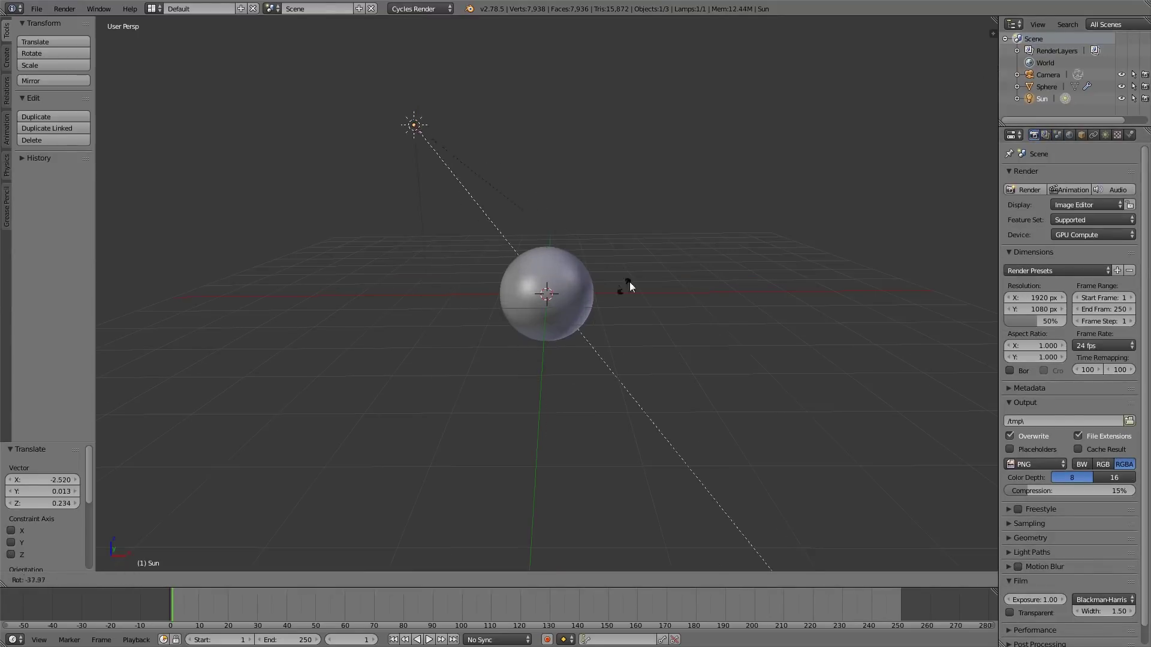
pyautogui.click(629, 286)
# Preview the sphere in rendered shading, set the world background colour to black, and return to solid shading.
pyautogui.click(217, 579)
pyautogui.click(252, 496)
pyautogui.click(1070, 135)
pyautogui.click(1083, 255)
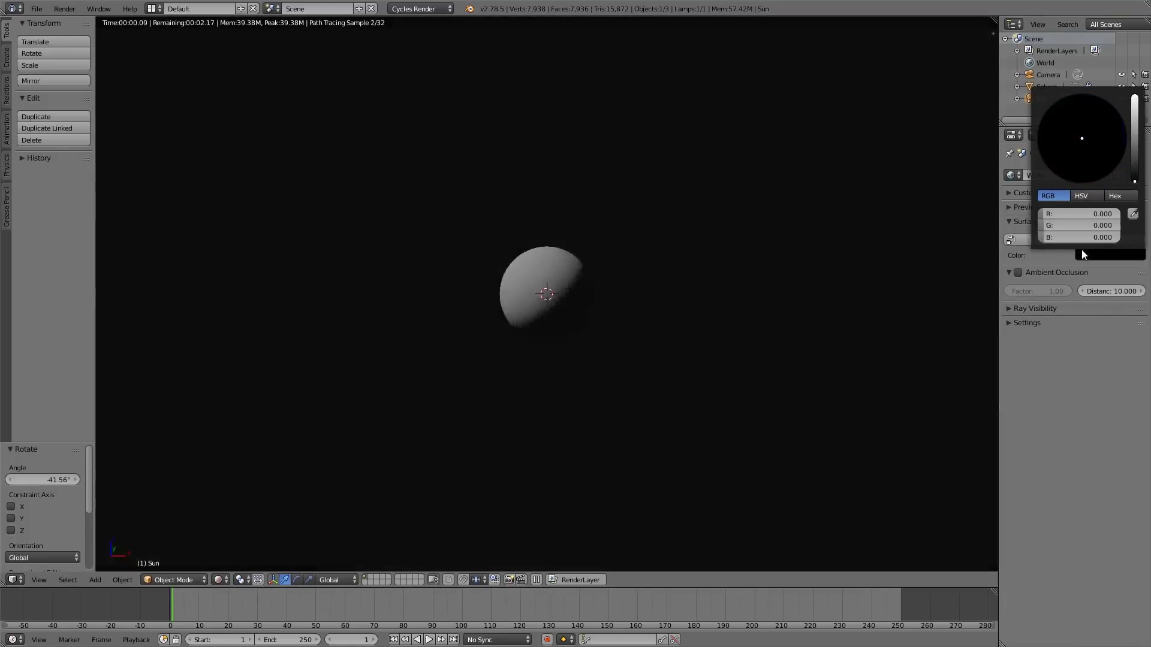
pyautogui.hotkey('shift', 'z')
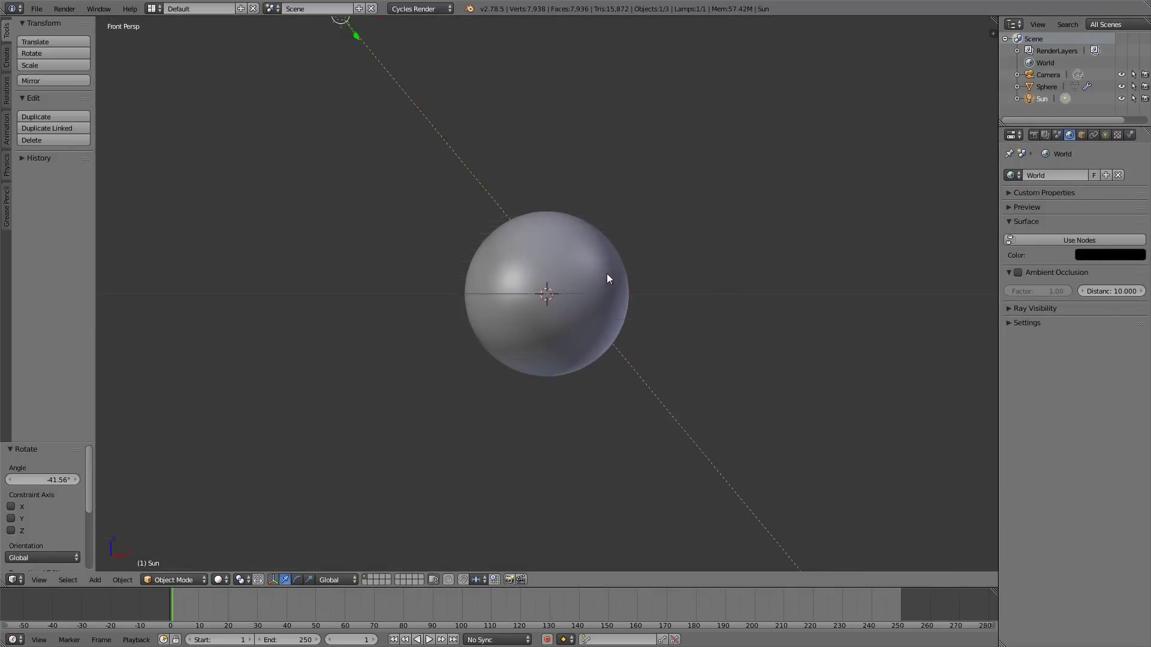
# Align the camera to the front view of the sphere, and from the top view move the sun nearer the camera side and rotate it about -16°.
pyautogui.press('KP_0')
pyautogui.press('KP_7')
pyautogui.press('g')
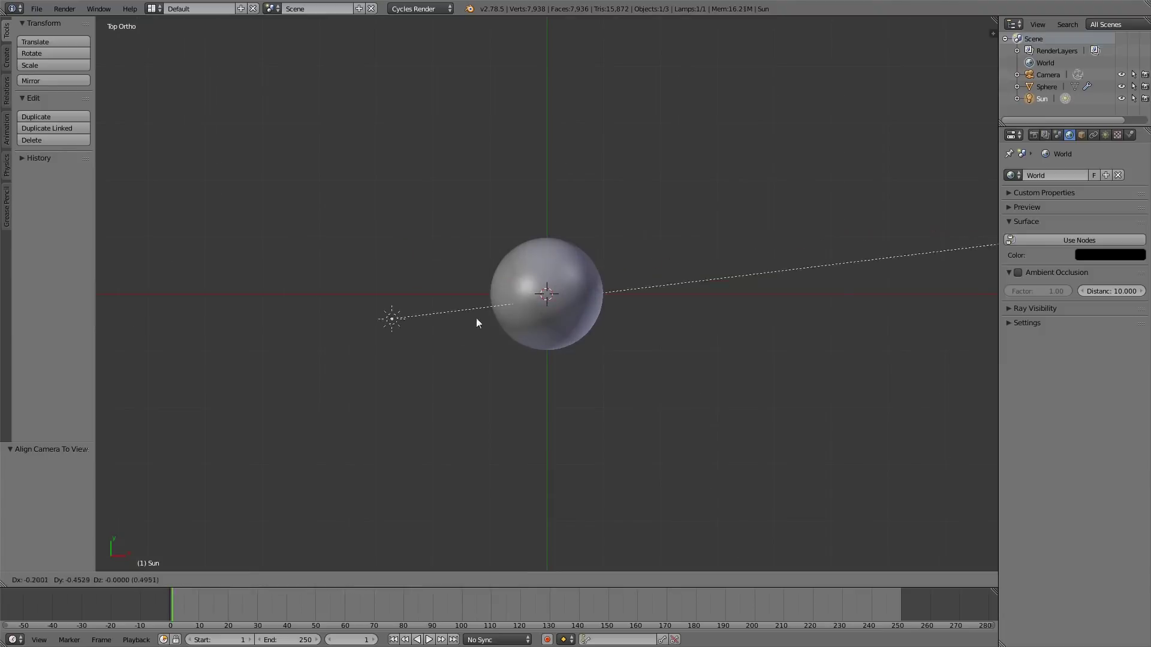
pyautogui.click(473, 369)
pyautogui.press('r')
pyautogui.click(793, 252)
# Set up a small secondary viewport in rendered shading beside the main camera view and enlarge it.
pyautogui.press('KP_0')
pyautogui.click(217, 580)
pyautogui.click(252, 496)
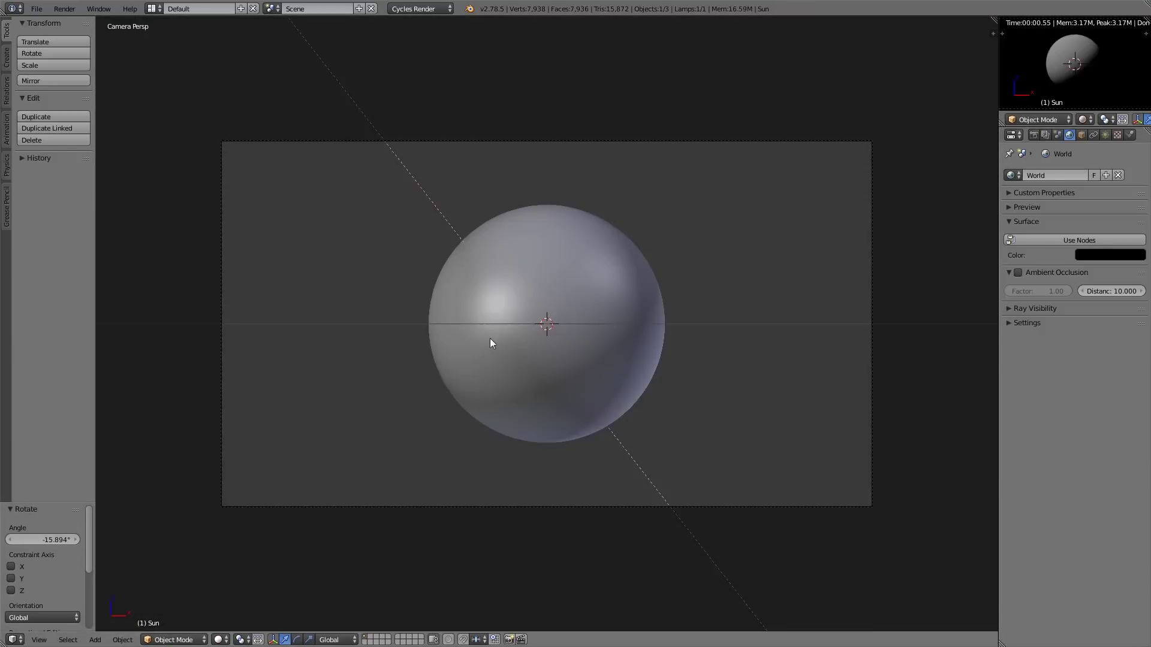
pyautogui.press('a')
pyautogui.moveTo(1022, 127); pyautogui.dragTo(1018, 185)
pyautogui.moveTo(998, 109); pyautogui.dragTo(939, 108)
# Select the sphere and save the Blender file.
pyautogui.rightClick(600, 288)
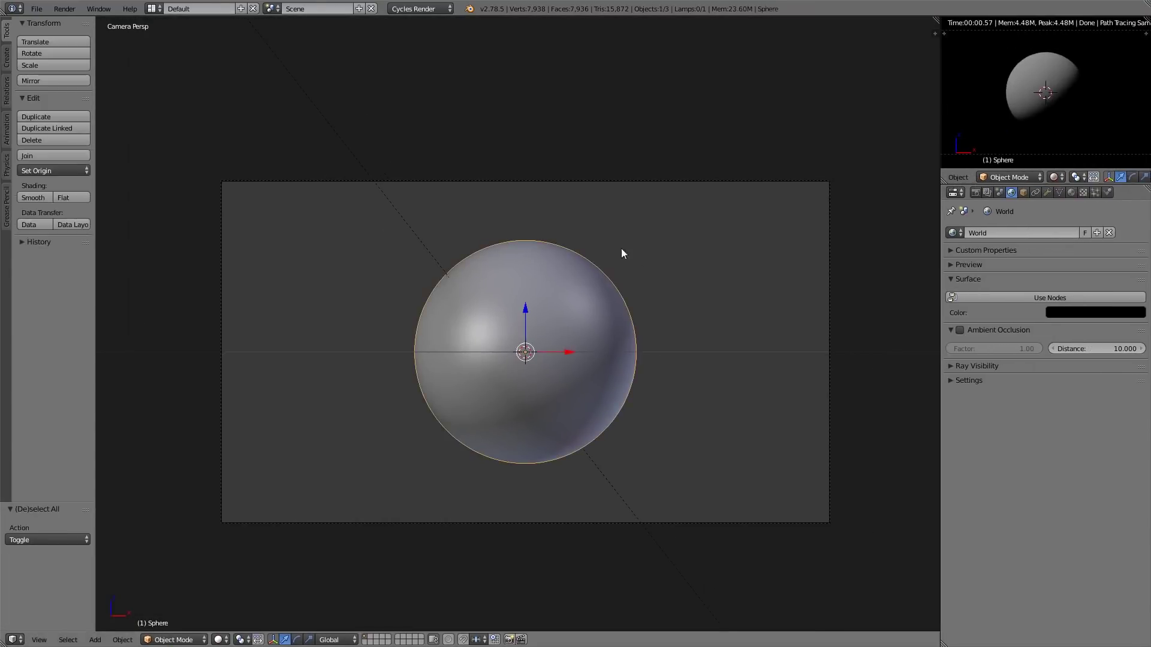
pyautogui.hotkey('ctrl', 's')
pyautogui.click(1132, 56)
pyautogui.click(1132, 58)
# Give the sphere a new material named joy.
pyautogui.click(1005, 274)
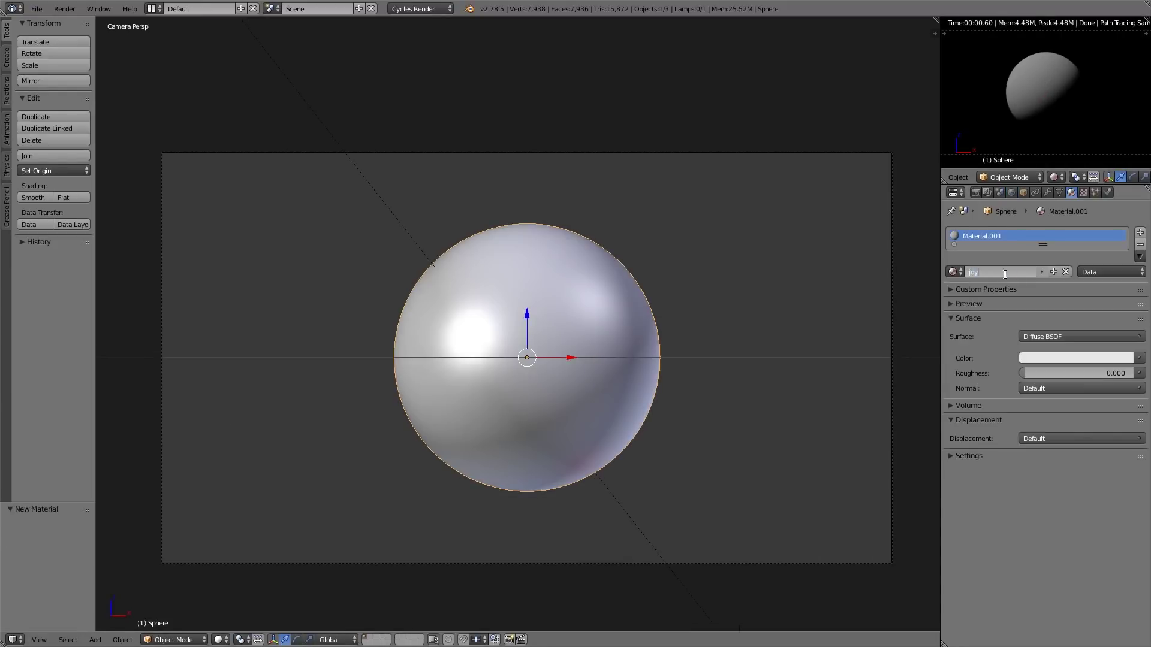
pyautogui.write('joy')
pyautogui.press('Return')
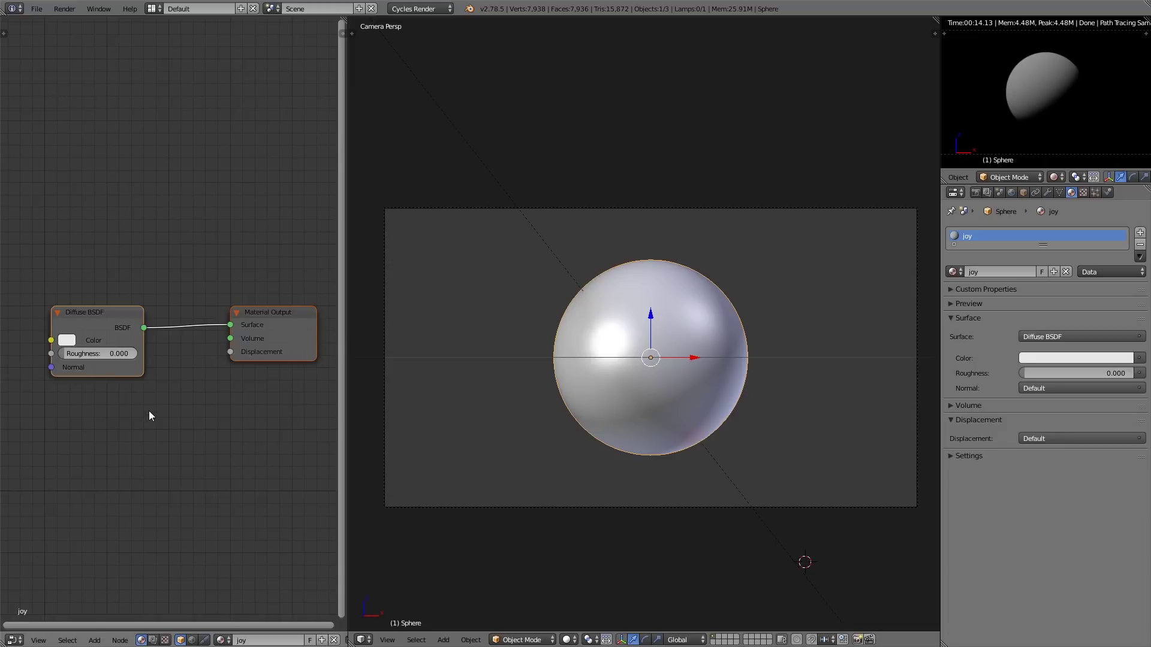
# Replace the Diffuse BSDF with a Principled BSDF using Subsurface 1.000 and a yellow subsurface colour, and render the result.
pyautogui.click(96, 311)
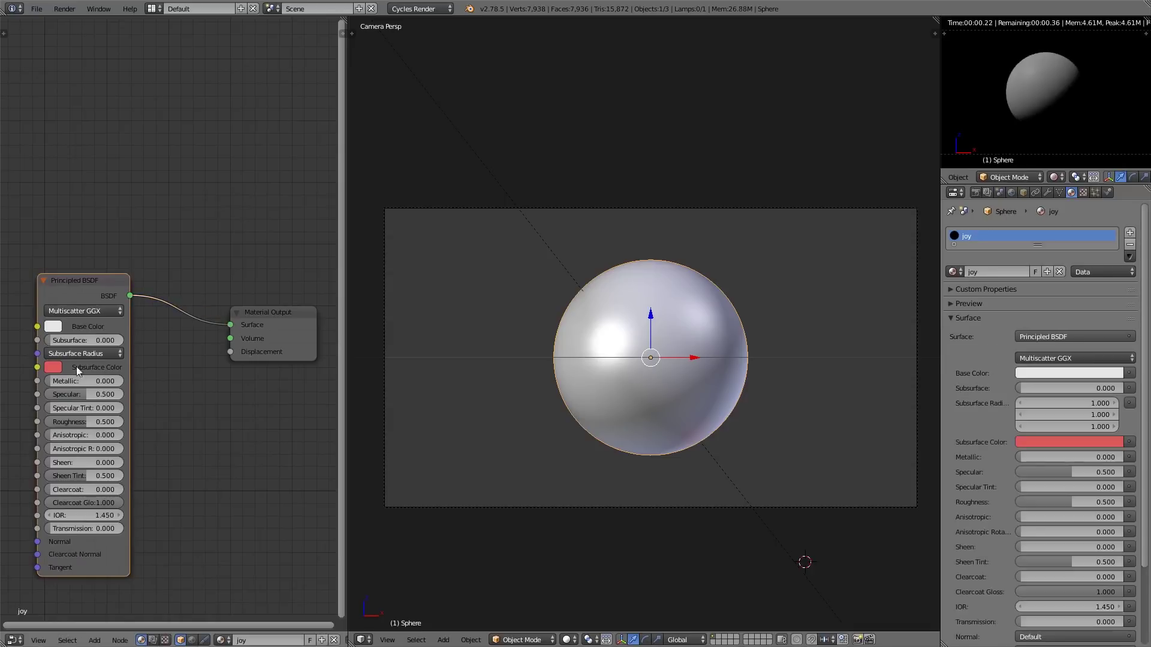
pyautogui.click(53, 368)
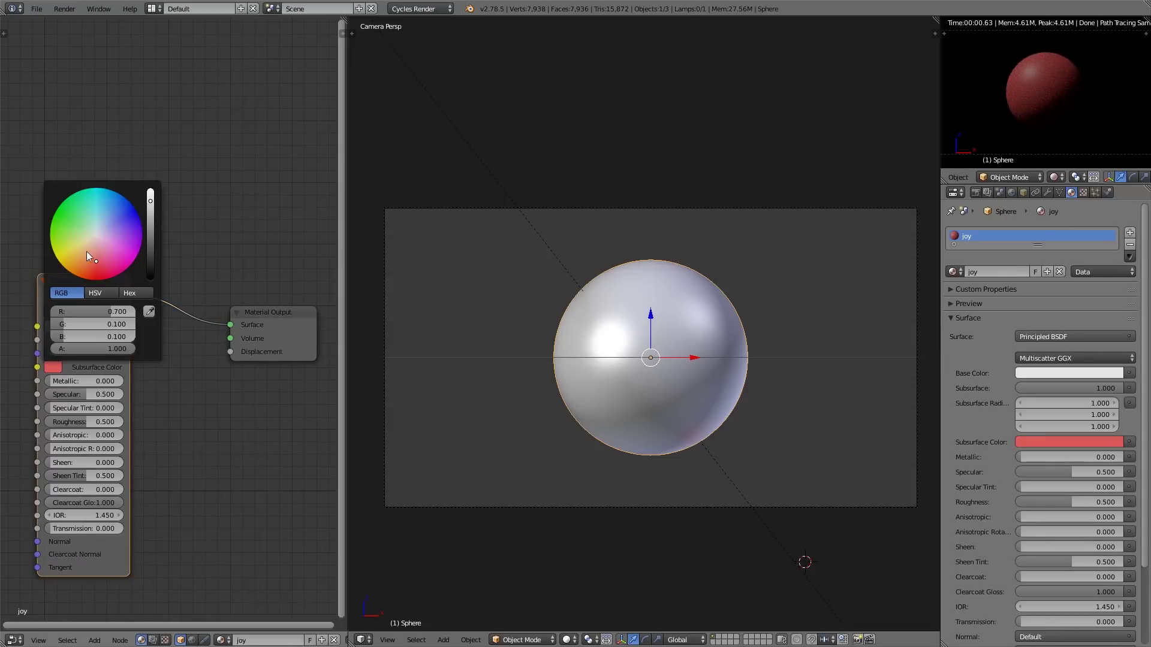
pyautogui.moveTo(172, 426); pyautogui.dragTo(198, 351, button='middle')
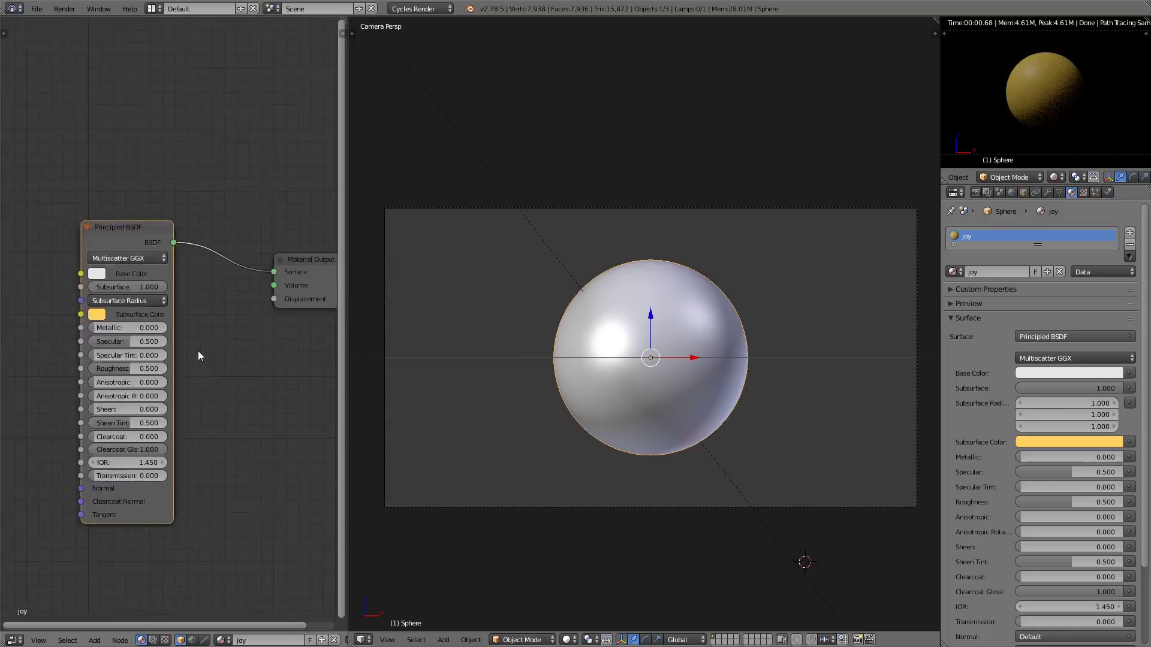
pyautogui.press('F12')
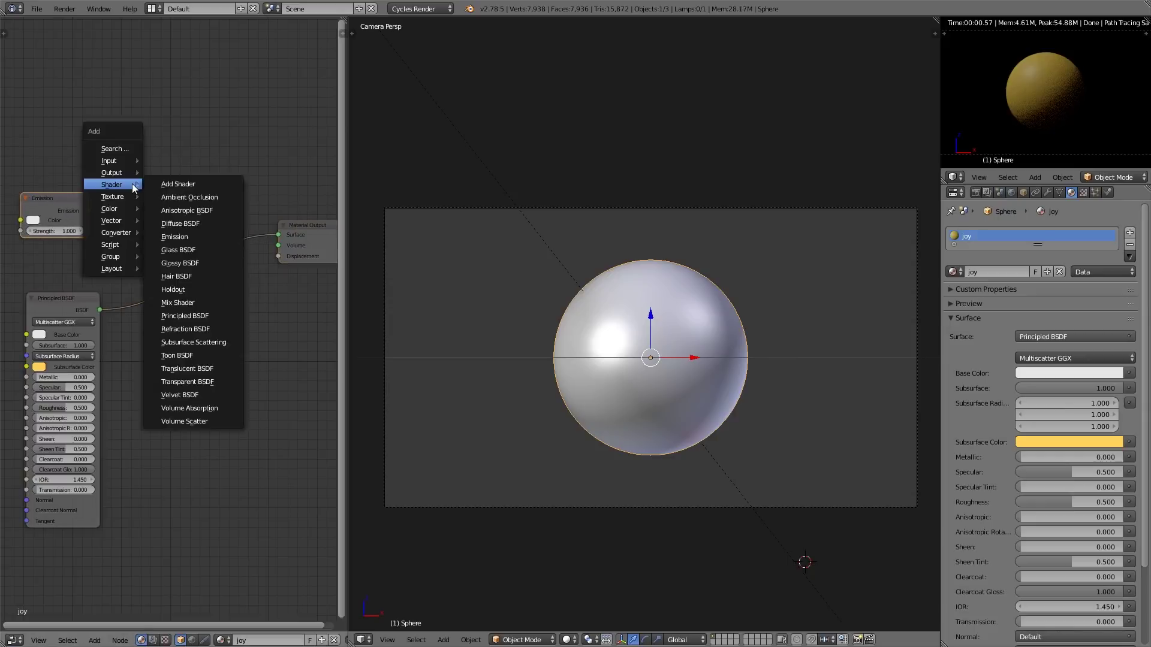
# Add a Mix Shader before the Material Output that combines the Emission node with the Principled BSDF.
pyautogui.click(189, 303)
pyautogui.click(155, 211)
pyautogui.moveTo(89, 211); pyautogui.dragTo(155, 248)
pyautogui.moveTo(169, 301); pyautogui.dragTo(218, 295, button='middle')
pyautogui.scroll(3, 218, 295)
# Set the Emission colour to the same yellow as the subsurface colour by sampling it.
pyautogui.click(48, 193)
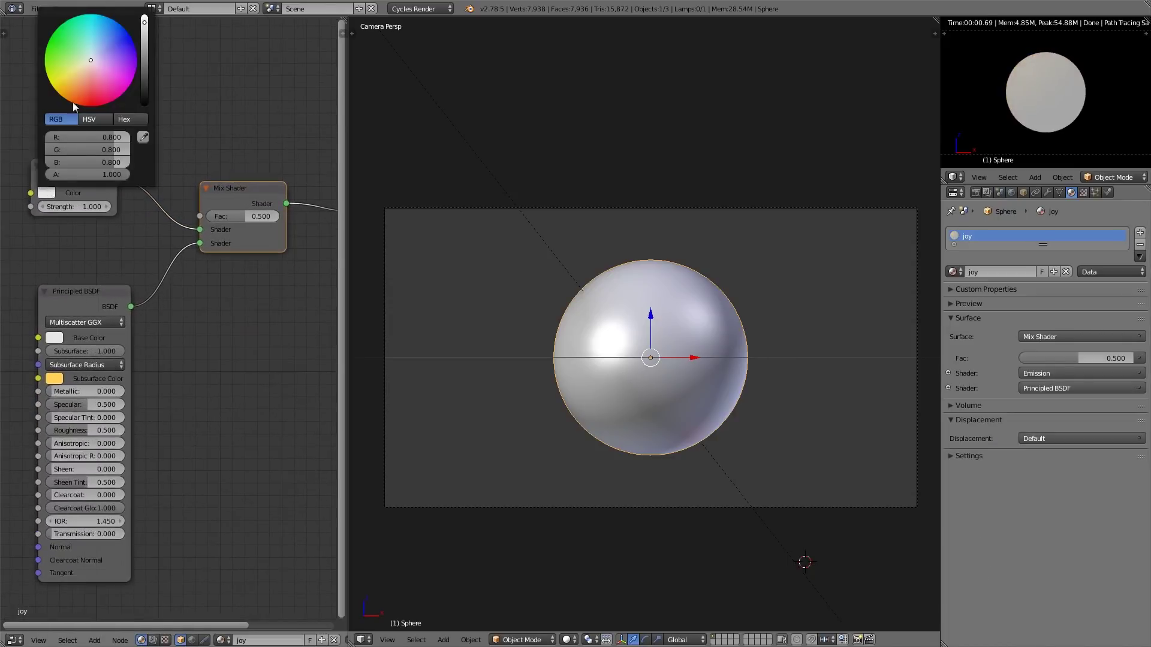
pyautogui.click(76, 71)
pyautogui.click(48, 193)
pyautogui.click(143, 137)
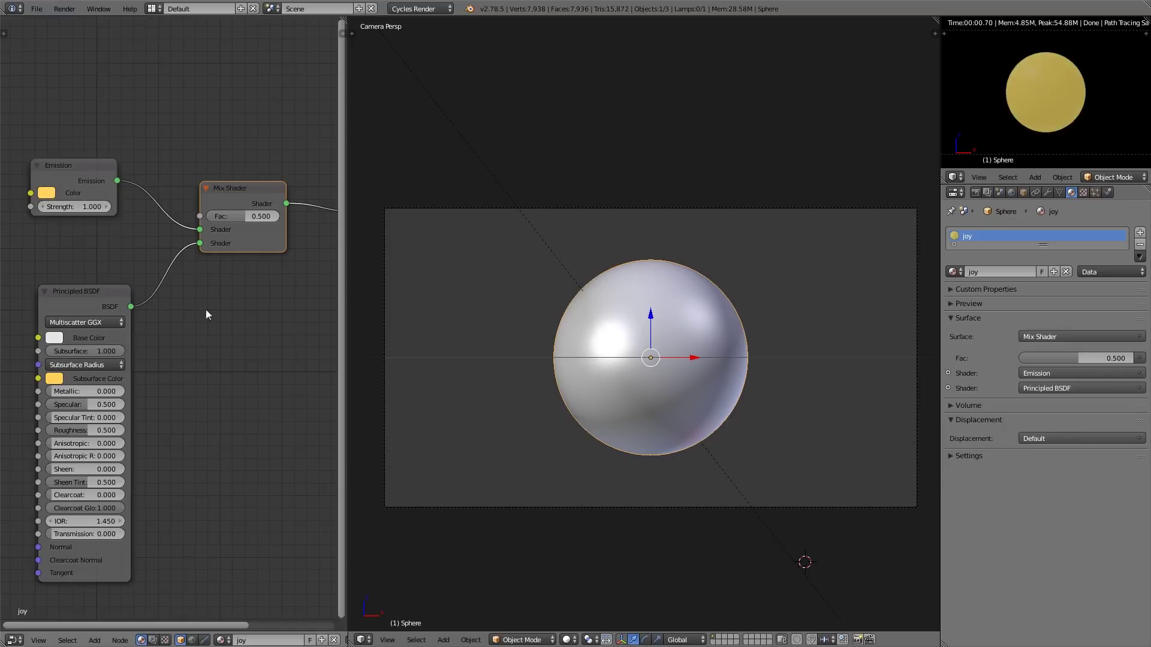
# Switch rendered shading from the small preview to the main viewport and set the Mix Shader factor to 0.791.
pyautogui.moveTo(321, 299); pyautogui.dragTo(266, 317, button='middle')
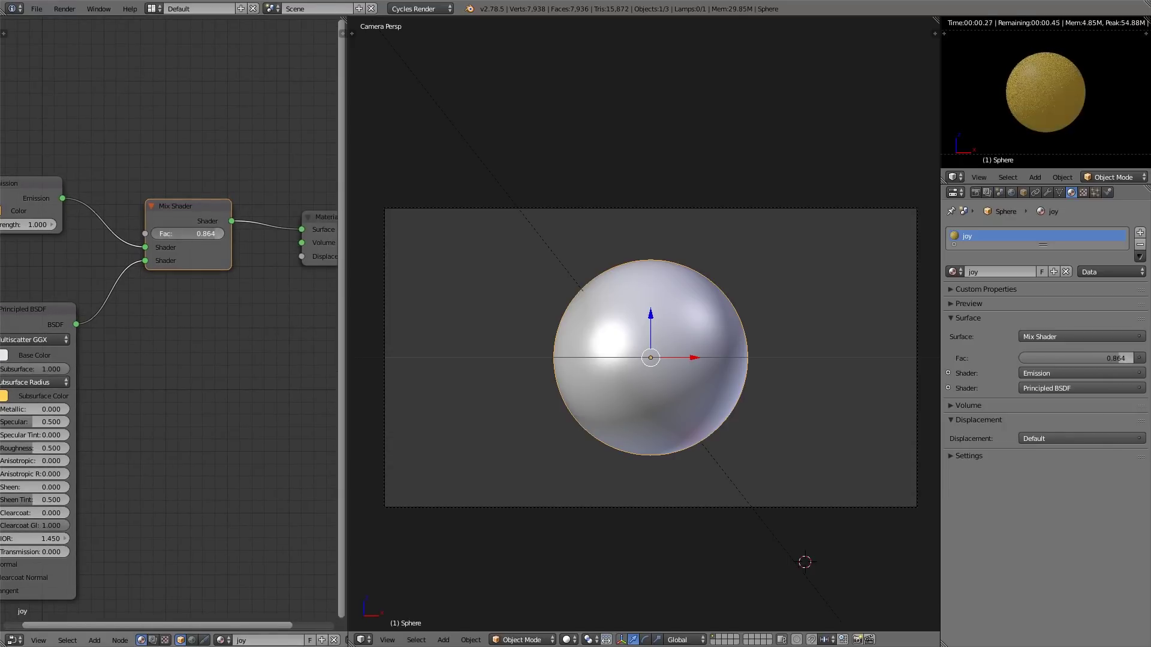
pyautogui.hotkey('shift', 'z')
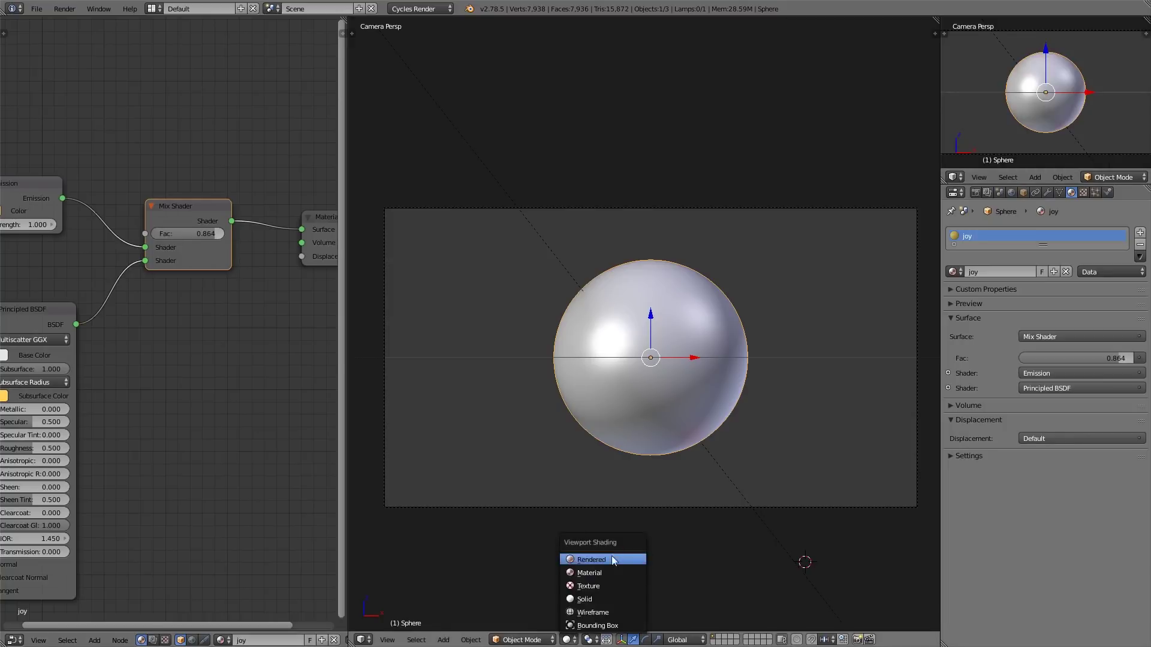
pyautogui.click(613, 560)
pyautogui.scroll(3, 613, 559)
pyautogui.moveTo(212, 235); pyautogui.dragTo(207, 244)
pyautogui.scroll(-1, 188, 427)
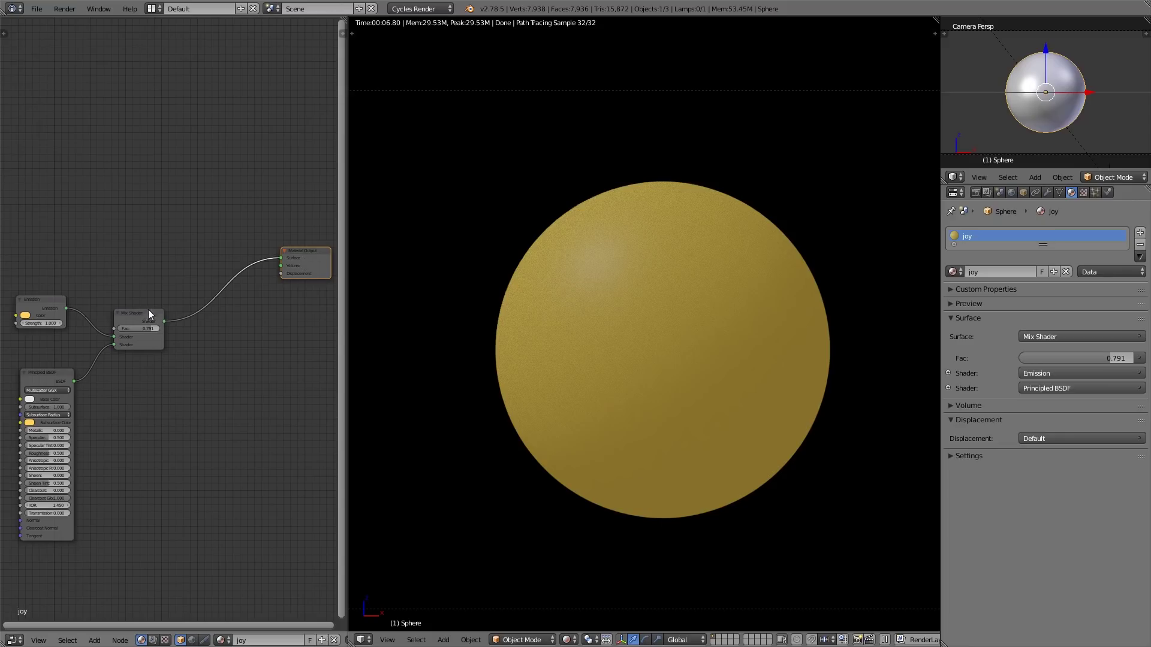
# Duplicate the Mix Shader before the Material Output and connect a copy of the Emission node to its first shader input.
pyautogui.hotkey('shift', 'd')
pyautogui.click(218, 279)
pyautogui.click(35, 301)
pyautogui.hotkey('shift', 'd')
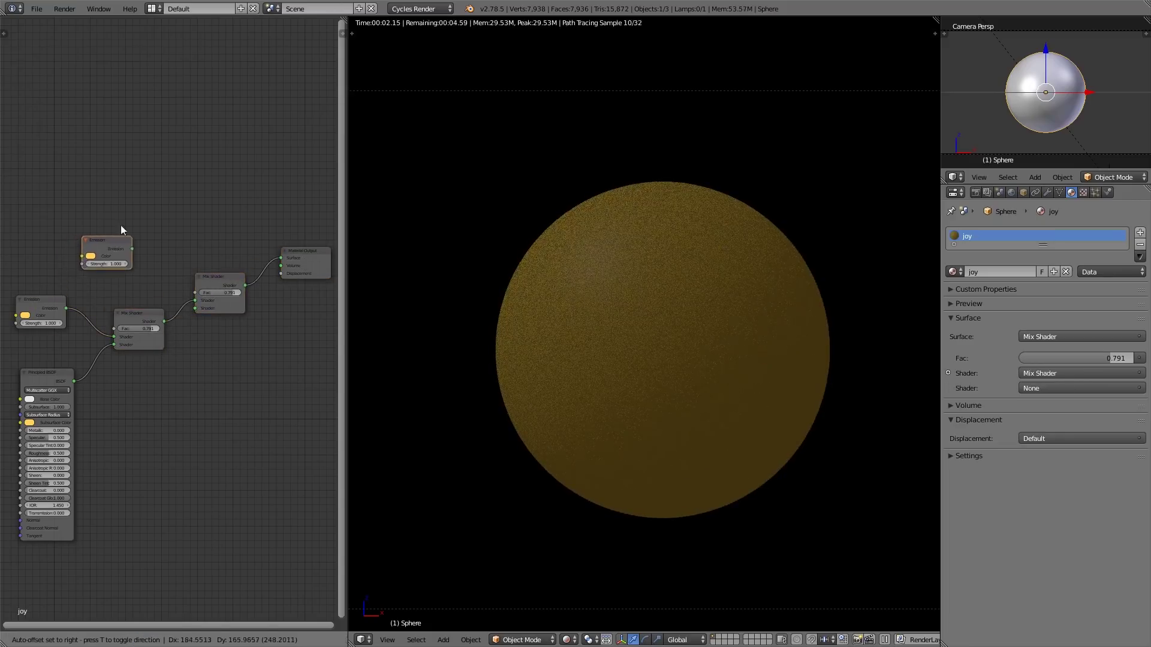
pyautogui.moveTo(197, 309); pyautogui.dragTo(197, 300)
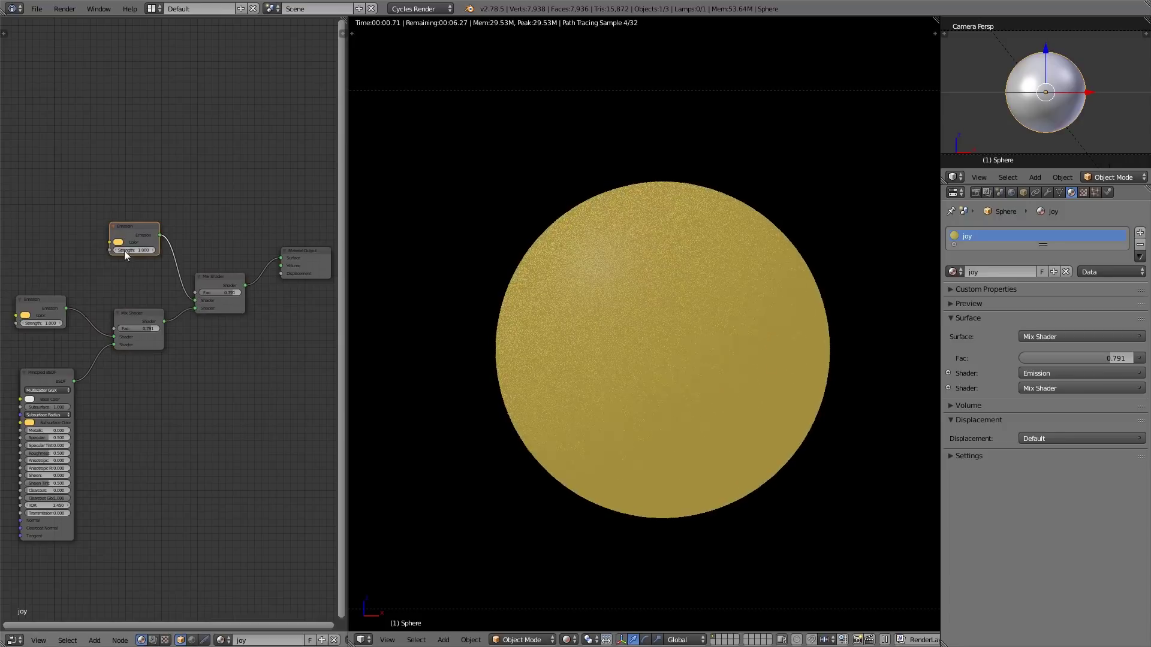
# Set the duplicated Emission node's colour to magenta and rearrange it and the first Mix Shader below the final Mix Shader.
pyautogui.click(118, 242)
pyautogui.click(163, 180)
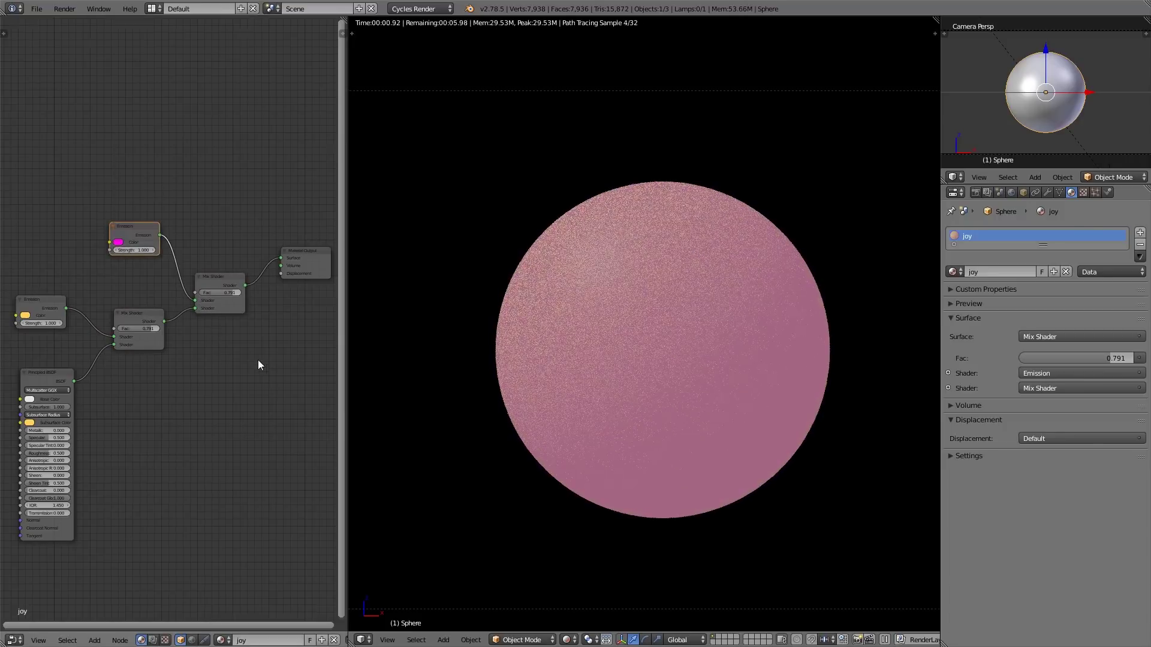
pyautogui.scroll(4, 257, 359)
pyautogui.scroll(-3, 157, 280)
pyautogui.moveTo(133, 312); pyautogui.dragTo(142, 402)
pyautogui.moveTo(134, 219); pyautogui.dragTo(141, 350)
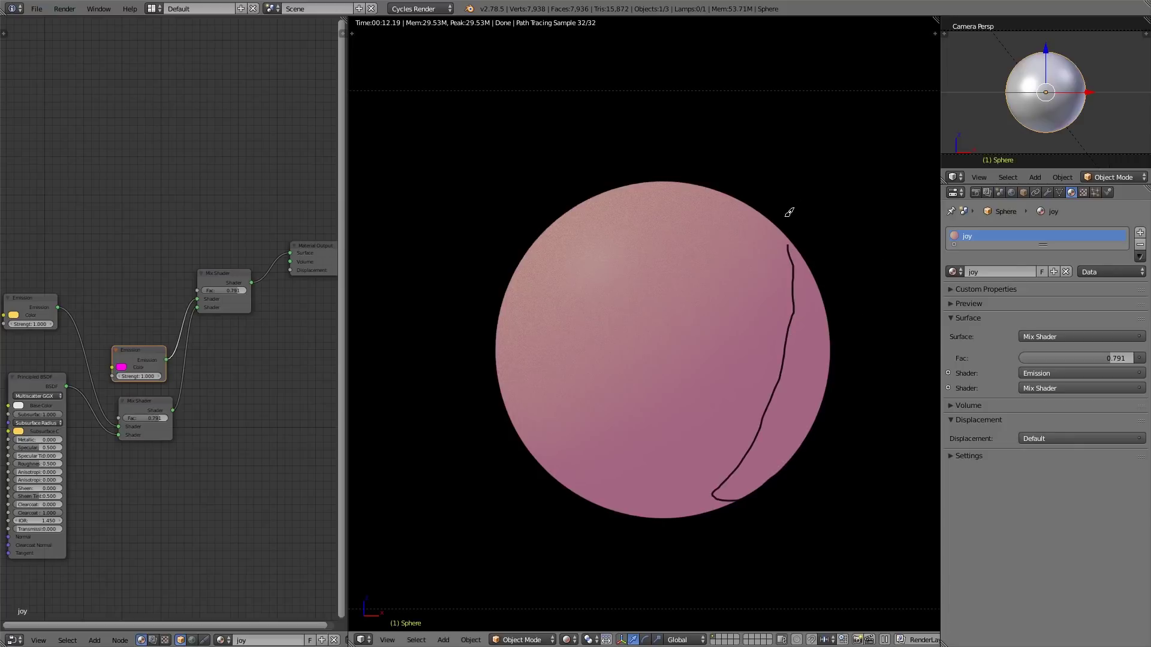
# Add a Geometry node and a Normal node above the shader nodes.
pyautogui.hotkey('shift', 'a')
pyautogui.moveTo(118, 205)
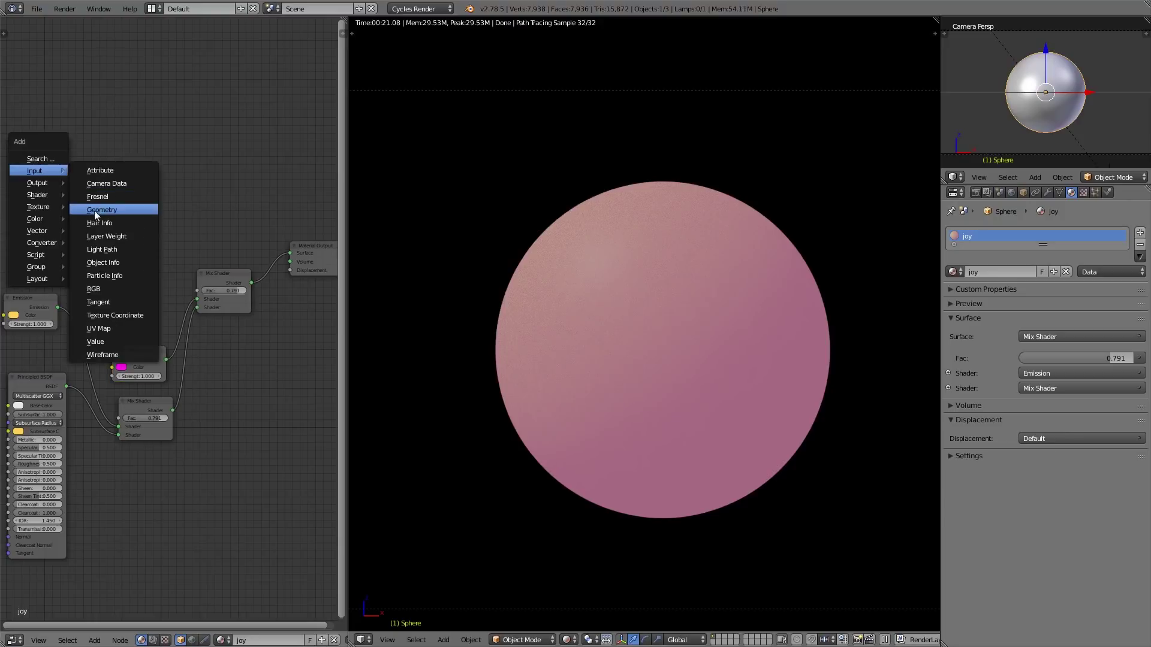
pyautogui.click(94, 211)
pyautogui.click(25, 179)
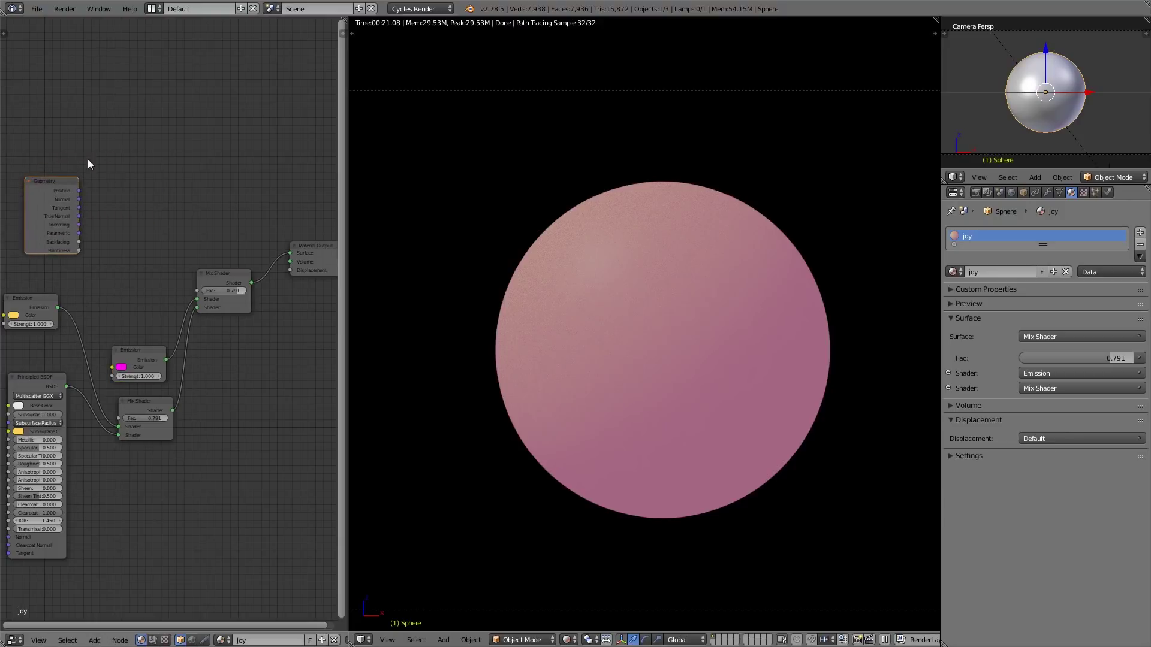
pyautogui.hotkey('shift', 'a')
pyautogui.moveTo(79, 187)
pyautogui.moveTo(66, 220)
pyautogui.click(132, 244)
pyautogui.click(83, 199)
# Feed the Geometry normal into the Normal node, drive the final Mix Shader's factor with its Dot output, and change the node's direction.
pyautogui.scroll(2, 168, 245)
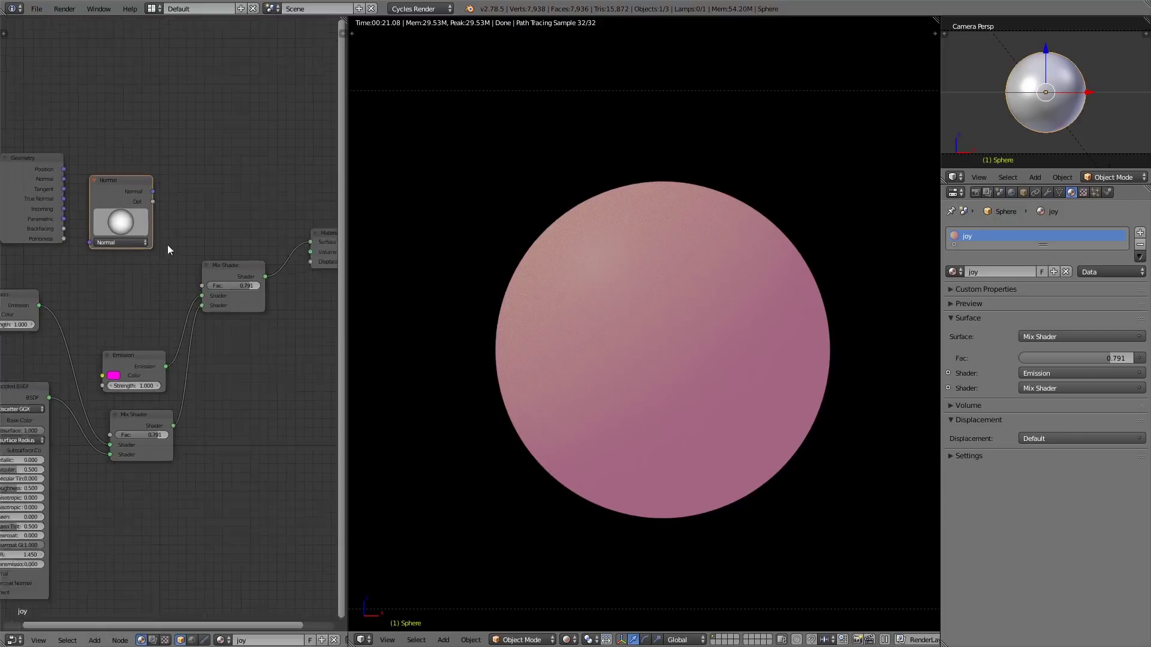
pyautogui.scroll(1, 164, 297)
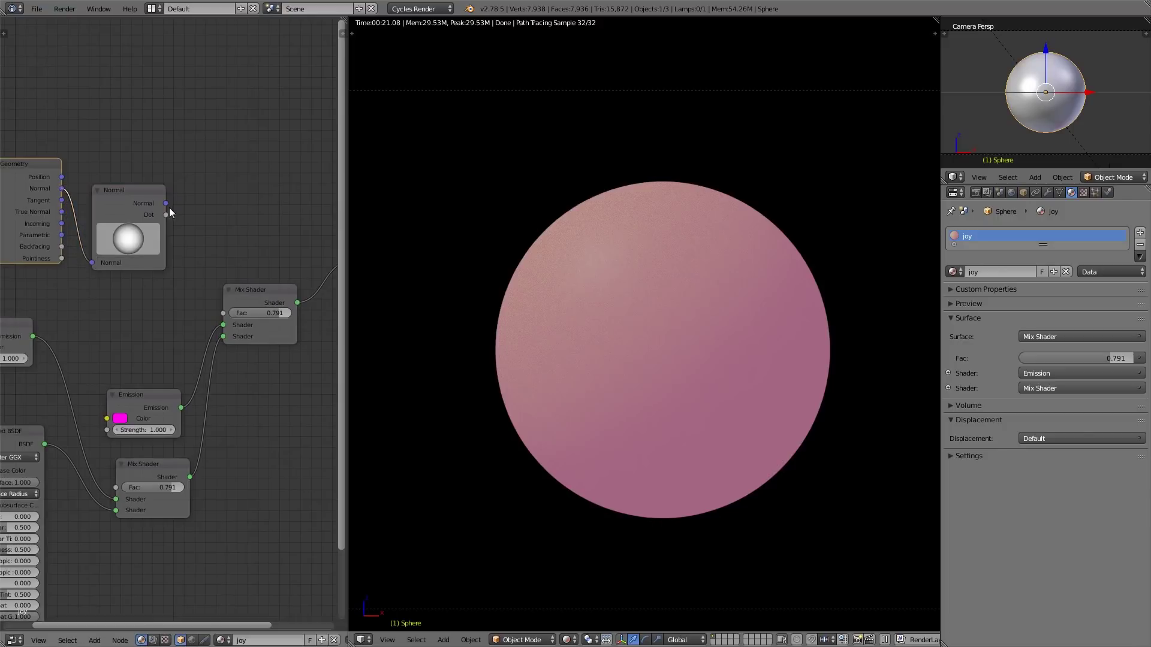
pyautogui.moveTo(167, 213); pyautogui.dragTo(226, 313)
pyautogui.moveTo(223, 311); pyautogui.dragTo(219, 311)
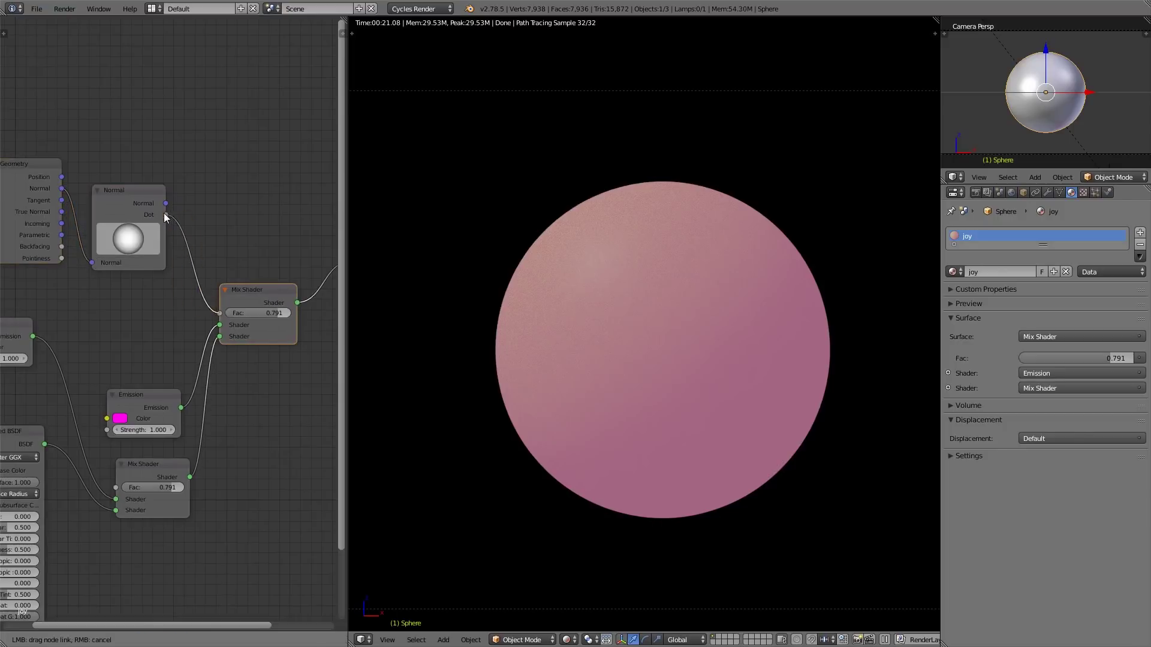
pyautogui.moveTo(165, 217); pyautogui.dragTo(166, 216)
pyautogui.moveTo(132, 270); pyautogui.dragTo(191, 290, button='middle')
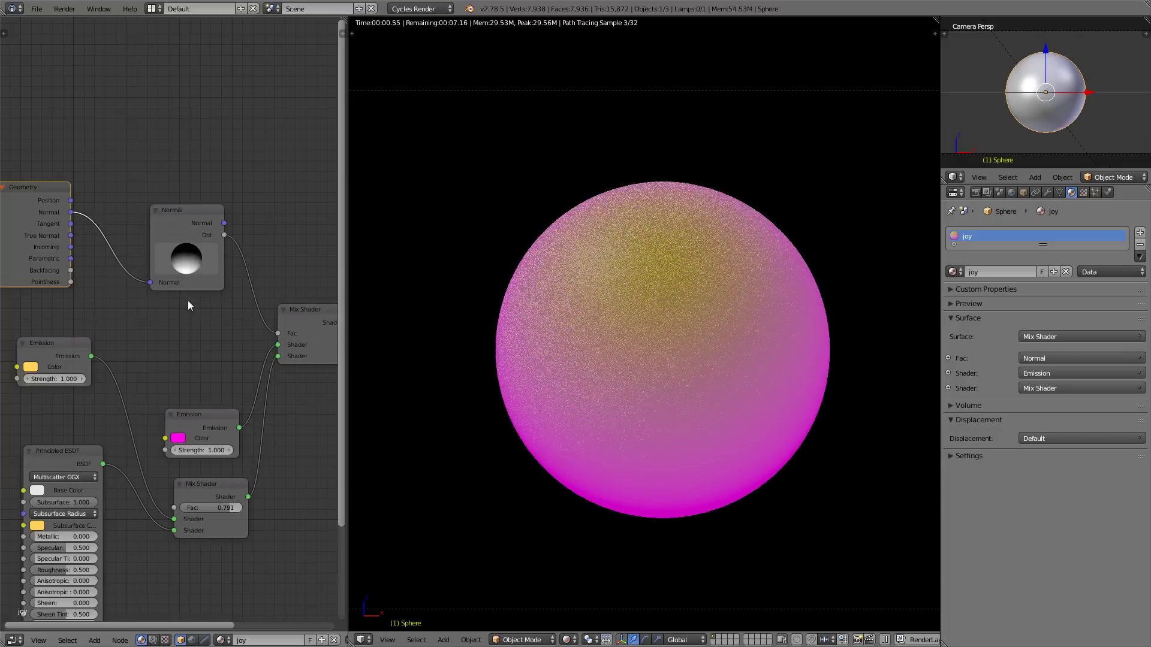
# Move the Normal node aside and insert a ColorRamp between its Dot output and the final Mix Shader's factor.
pyautogui.moveTo(193, 206); pyautogui.dragTo(84, 193)
pyautogui.hotkey('shift', 'a')
pyautogui.moveTo(128, 276)
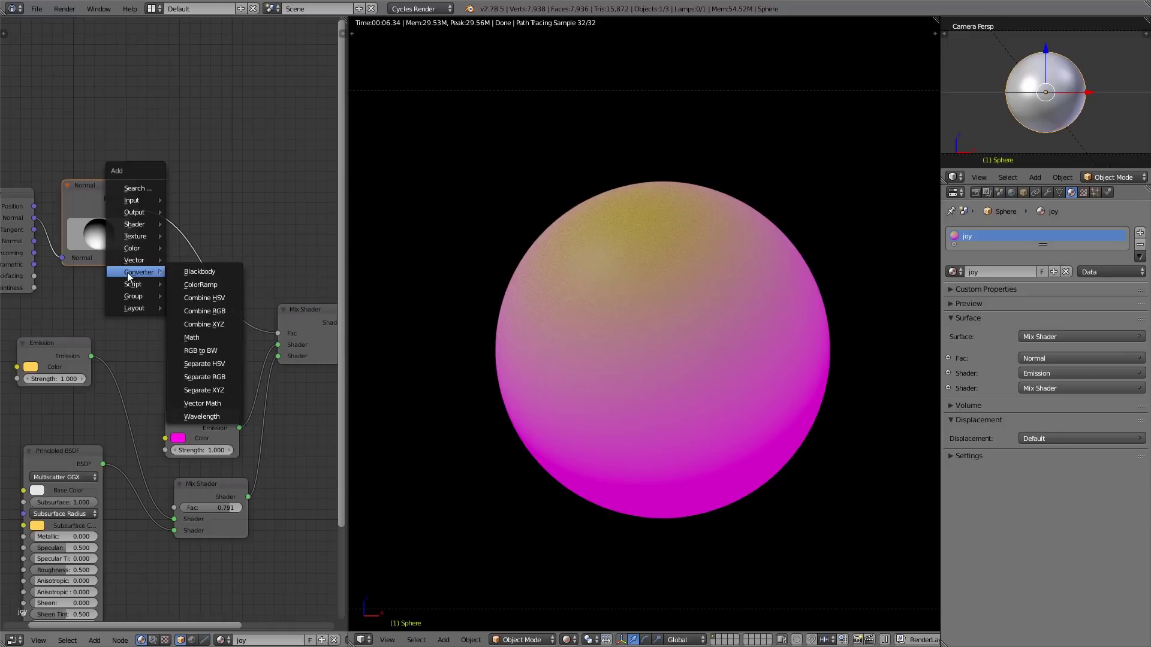
pyautogui.click(199, 286)
pyautogui.click(157, 231)
# Adjust the ColorRamp's stops to shape the transition between the yellow and magenta shading.
pyautogui.moveTo(298, 271); pyautogui.dragTo(196, 280)
pyautogui.moveTo(196, 280); pyautogui.dragTo(142, 263, button='middle')
pyautogui.click(131, 256)
pyautogui.moveTo(44, 223); pyautogui.dragTo(14, 226)
pyautogui.moveTo(142, 256)
pyautogui.mouseDown()
pyautogui.moveTo(168, 254)
pyautogui.moveTo(157, 256)
pyautogui.mouseUp()
pyautogui.click(130, 256)
pyautogui.click(204, 283)
# Add a plane and place it above and to the side of the sphere in the camera view.
pyautogui.scroll(10, 203, 283)
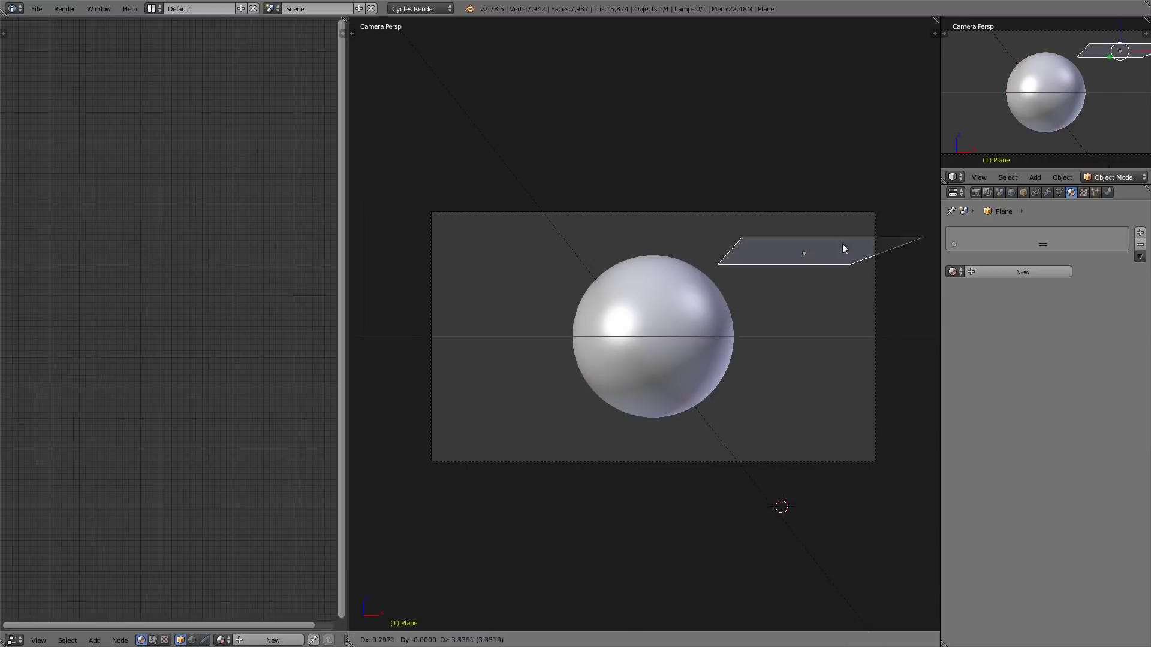
pyautogui.click(714, 277)
pyautogui.scroll(2, 717, 264)
pyautogui.scroll(-2, 720, 300)
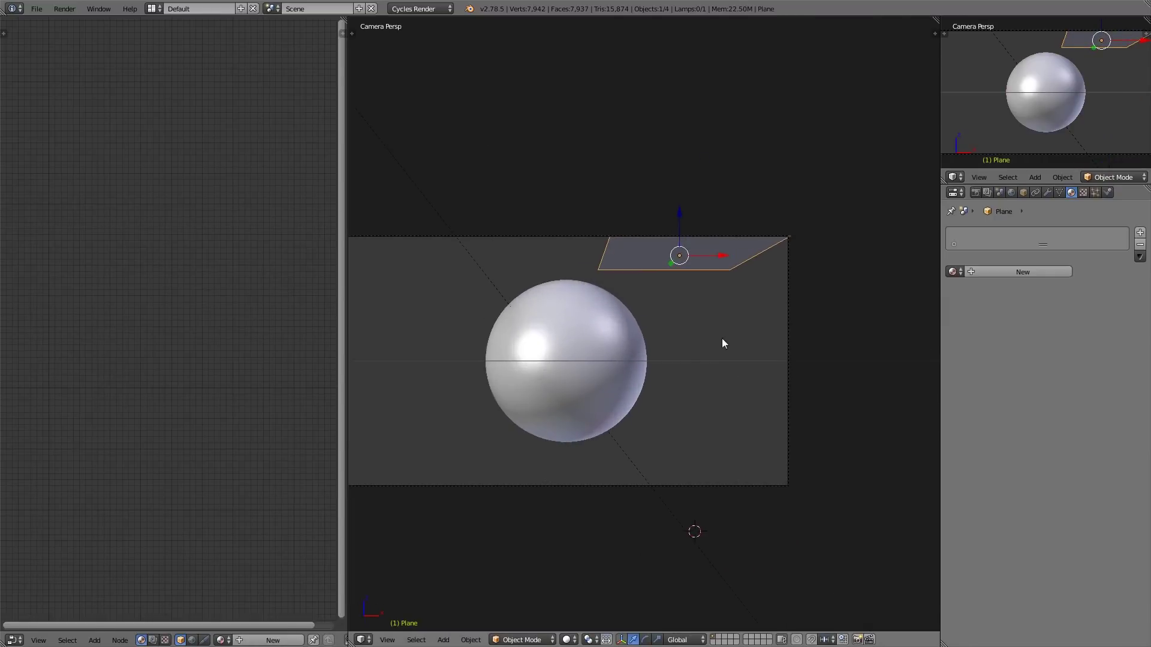
# Add a Track To constraint that makes the plane face the camera.
pyautogui.moveTo(722, 340); pyautogui.dragTo(668, 355, button='middle')
pyautogui.scroll(1, 677, 363)
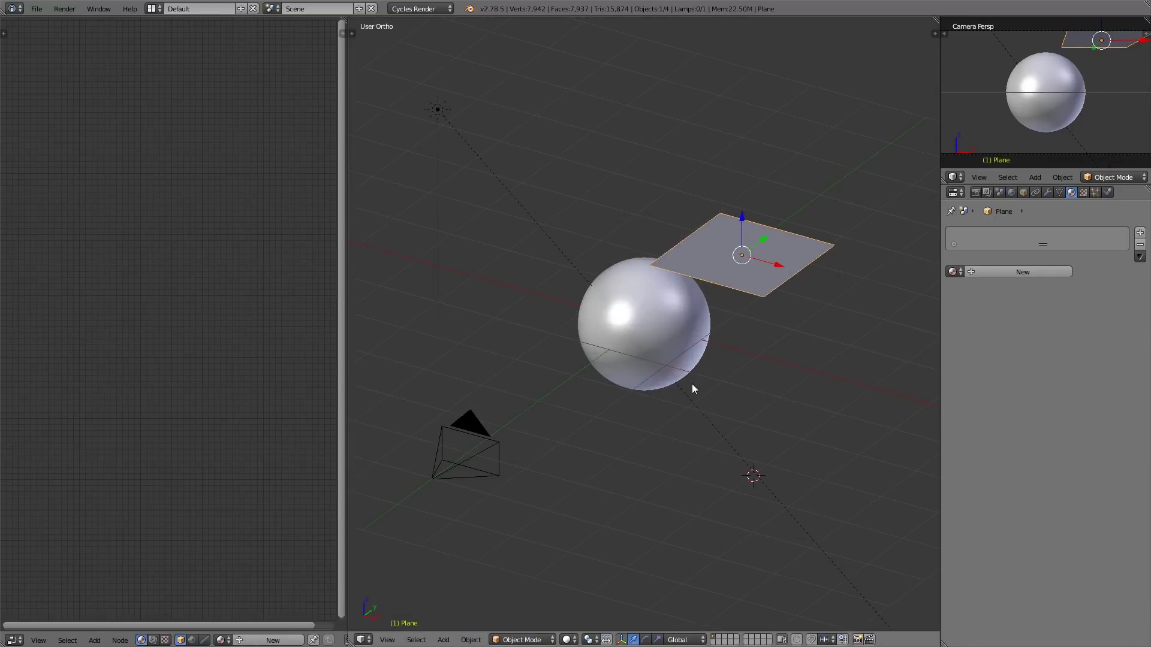
pyautogui.keyDown('shift'); pyautogui.click(477, 430); pyautogui.keyUp('shift')
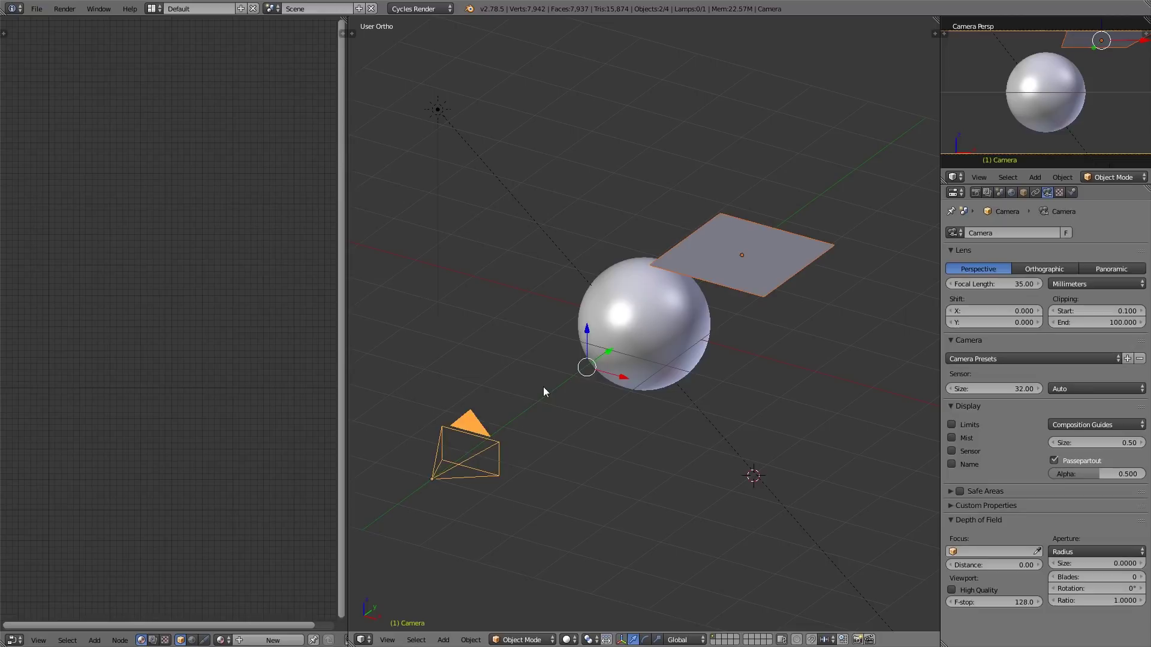
pyautogui.hotkey('ctrl', 't')
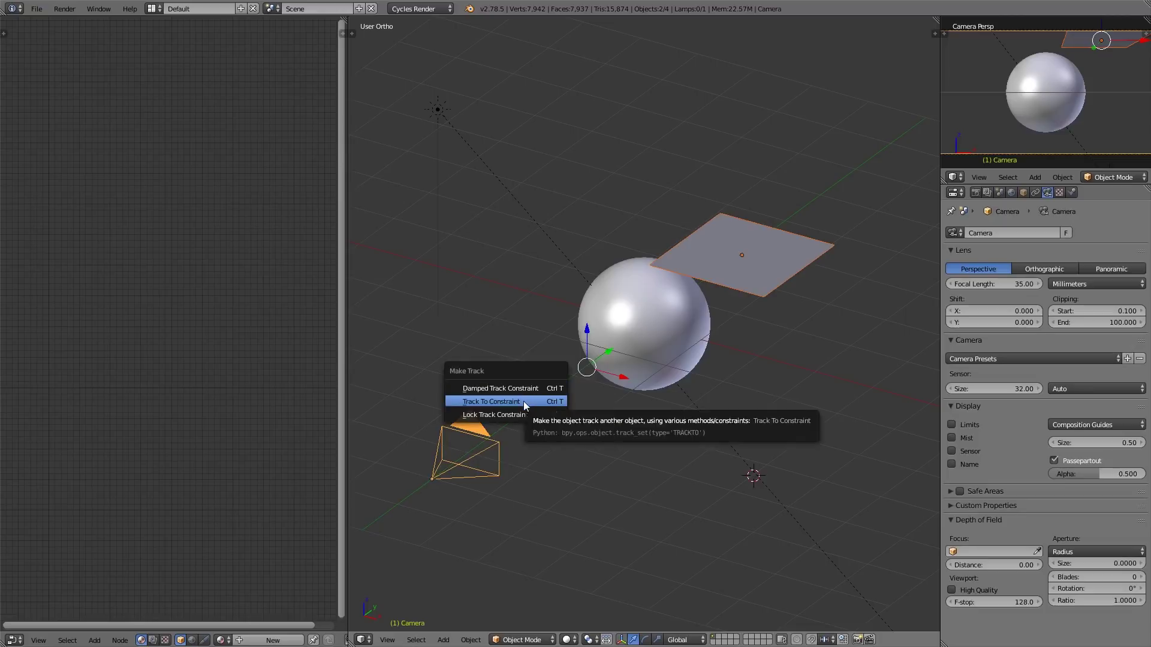
pyautogui.click(523, 401)
pyautogui.scroll(-1, 629, 434)
pyautogui.scroll(1, 665, 396)
pyautogui.scroll(1, 737, 321)
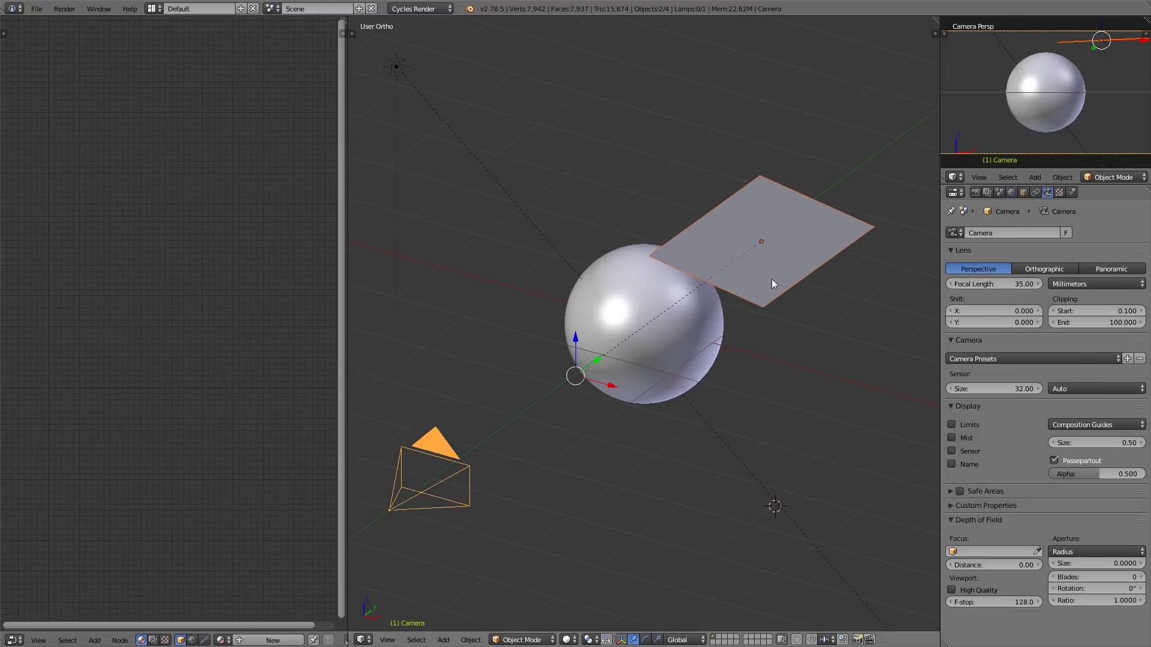
# Rotate the plane's mesh 90 degrees about its local X axis in Edit Mode.
pyautogui.rightClick(771, 277)
pyautogui.moveTo(762, 309); pyautogui.dragTo(732, 337, button='middle')
pyautogui.press('Tab')
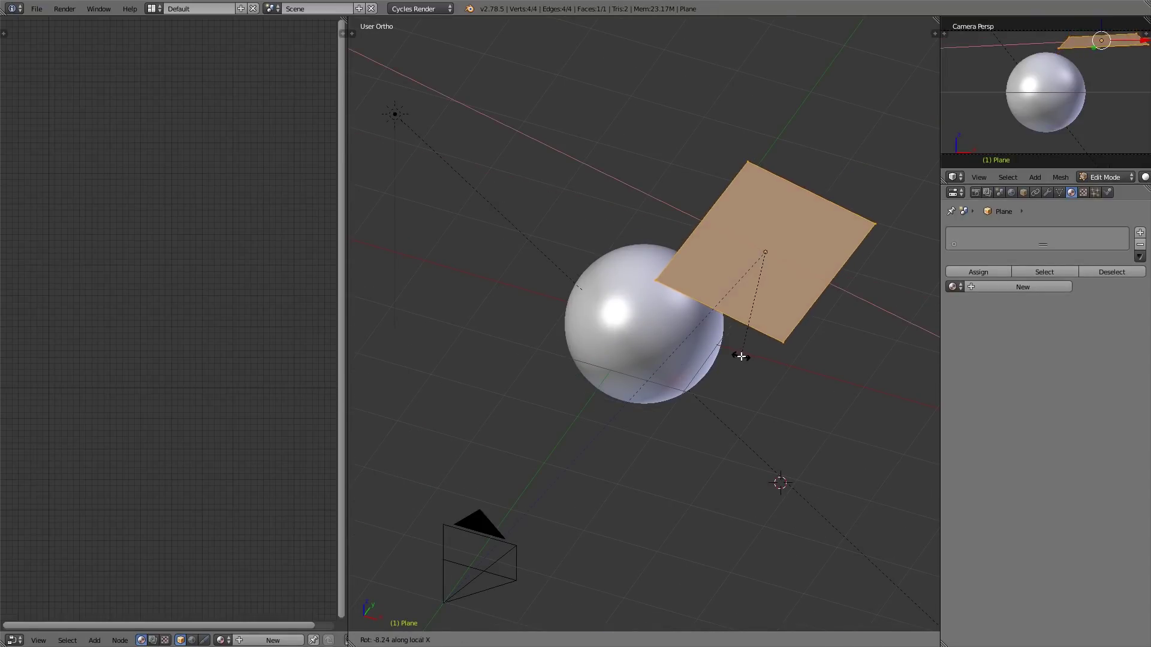
pyautogui.write('90')
pyautogui.press('Return')
pyautogui.press('Tab')
# Scale the plane's mesh down to about a third of its size in Edit Mode.
pyautogui.scroll(-3, 746, 362)
pyautogui.press('Tab')
pyautogui.press('s')
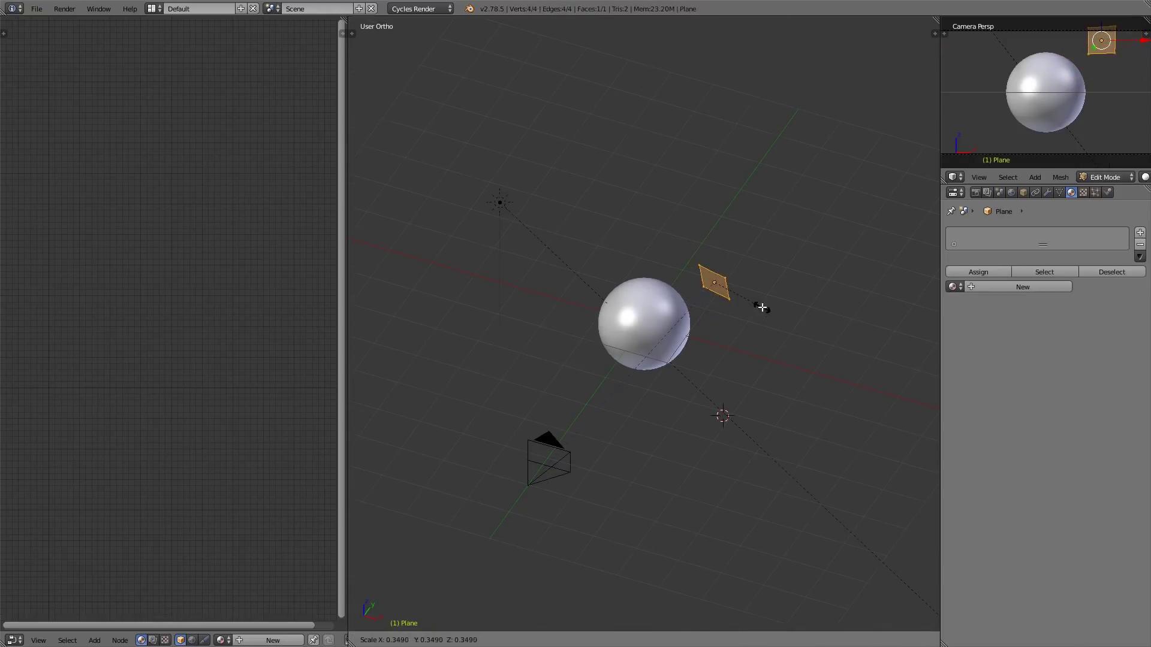
pyautogui.click(750, 301)
pyautogui.press('Tab')
# Check that the plane keeps facing the camera by temporarily moving it around the scene.
pyautogui.press('KP_0')
pyautogui.press('KP_0')
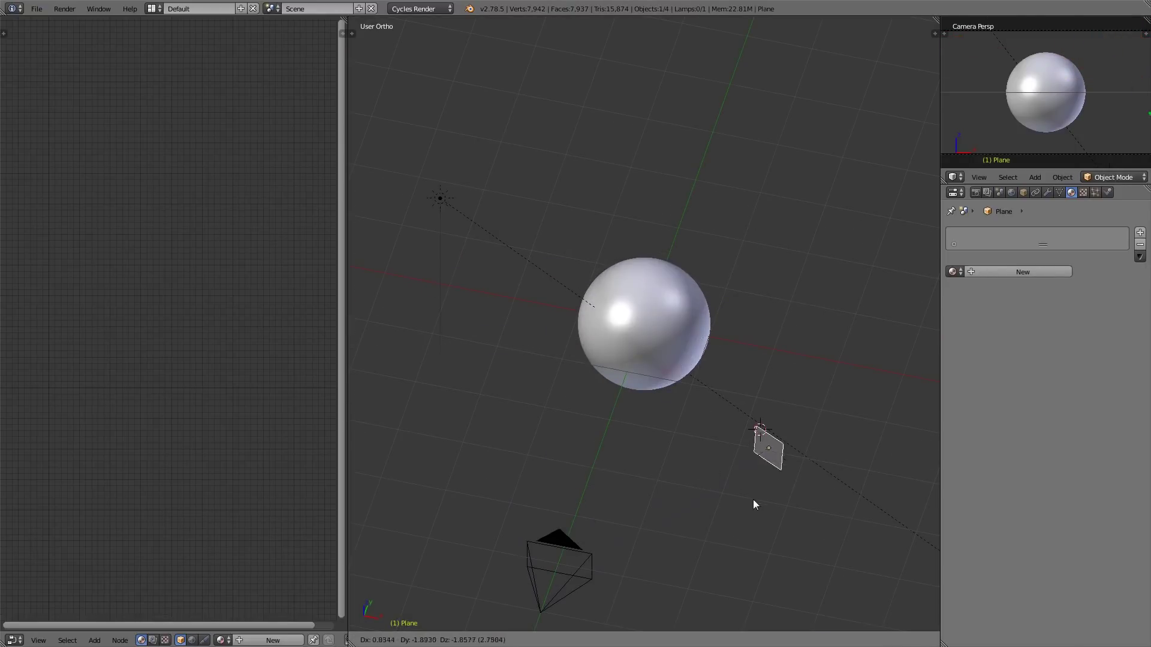
pyautogui.click(740, 335)
pyautogui.scroll(-2, 659, 347)
pyautogui.scroll(3, 652, 349)
# Select the sphere in camera view and split off a Timeline area below the 3D view.
pyautogui.rightClick(630, 383)
pyautogui.press('KP_0')
pyautogui.keyDown('shift'); pyautogui.moveTo(621, 400); pyautogui.dragTo(641, 401, button='middle'); pyautogui.keyUp('shift')
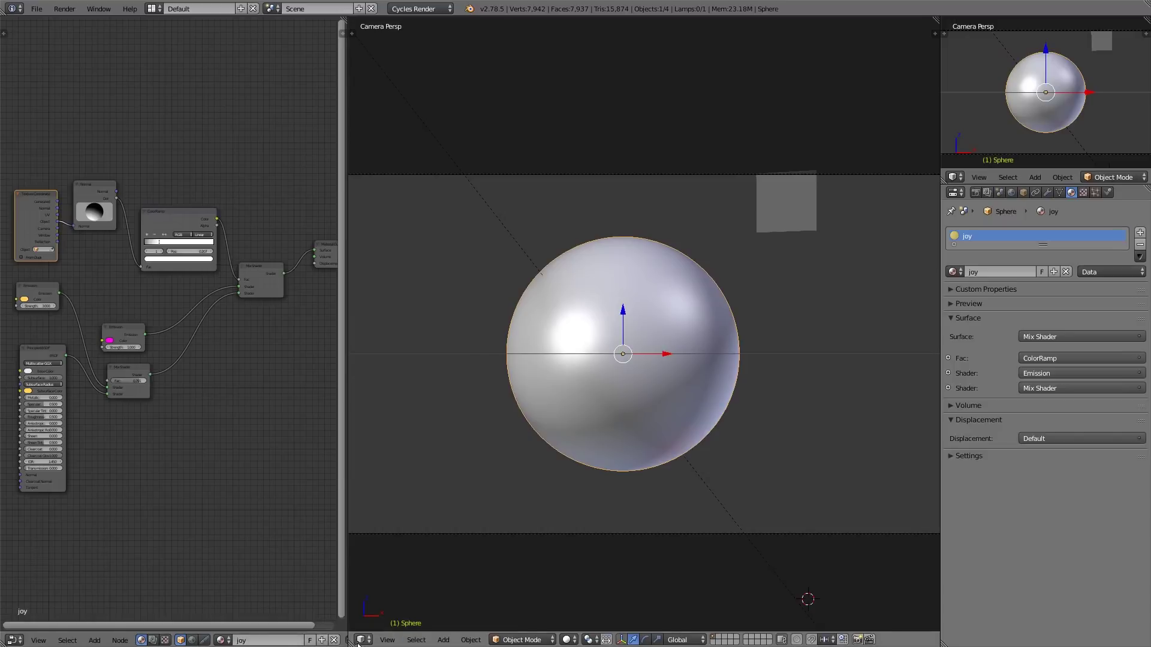
pyautogui.moveTo(351, 643); pyautogui.dragTo(358, 632)
pyautogui.click(362, 639)
pyautogui.click(381, 612)
pyautogui.scroll(2, 749, 297)
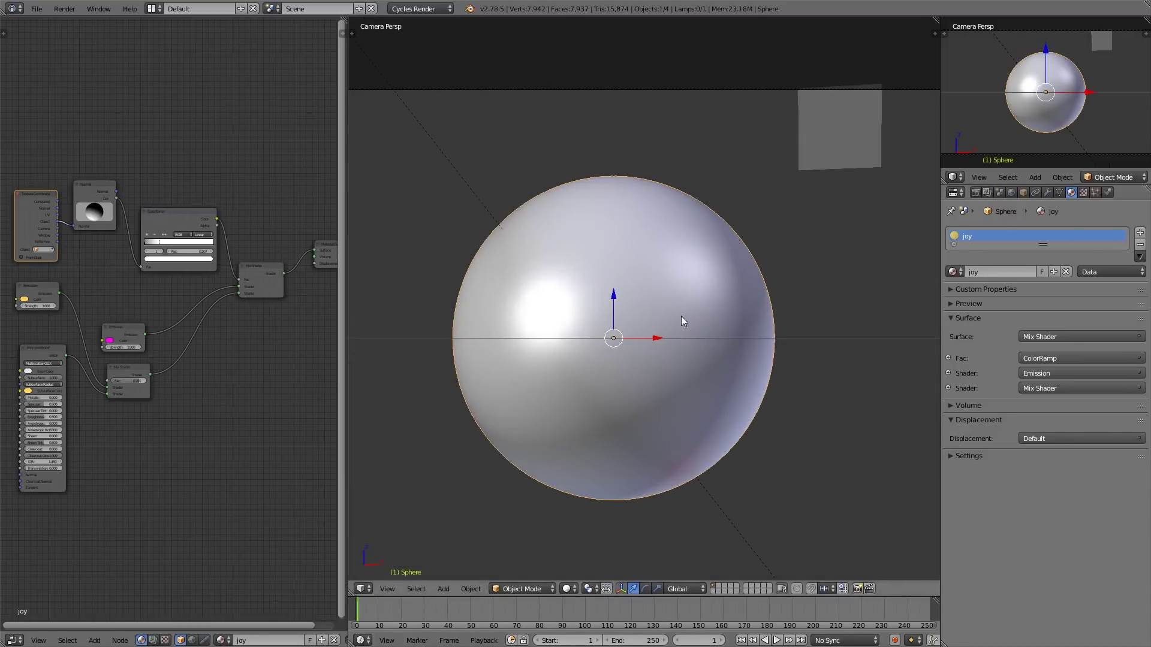
pyautogui.scroll(-1, 680, 316)
# Add a particle system to the sphere and play the animation to preview the emission.
pyautogui.click(1095, 192)
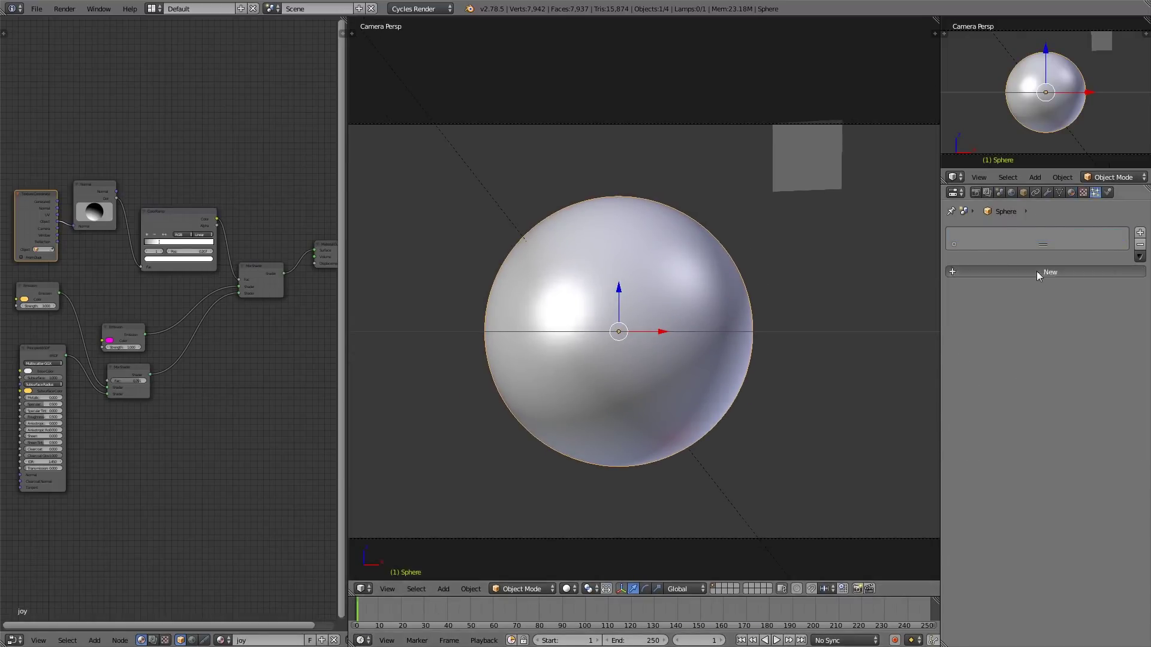
pyautogui.click(1037, 271)
pyautogui.hotkey('alt', 'a')
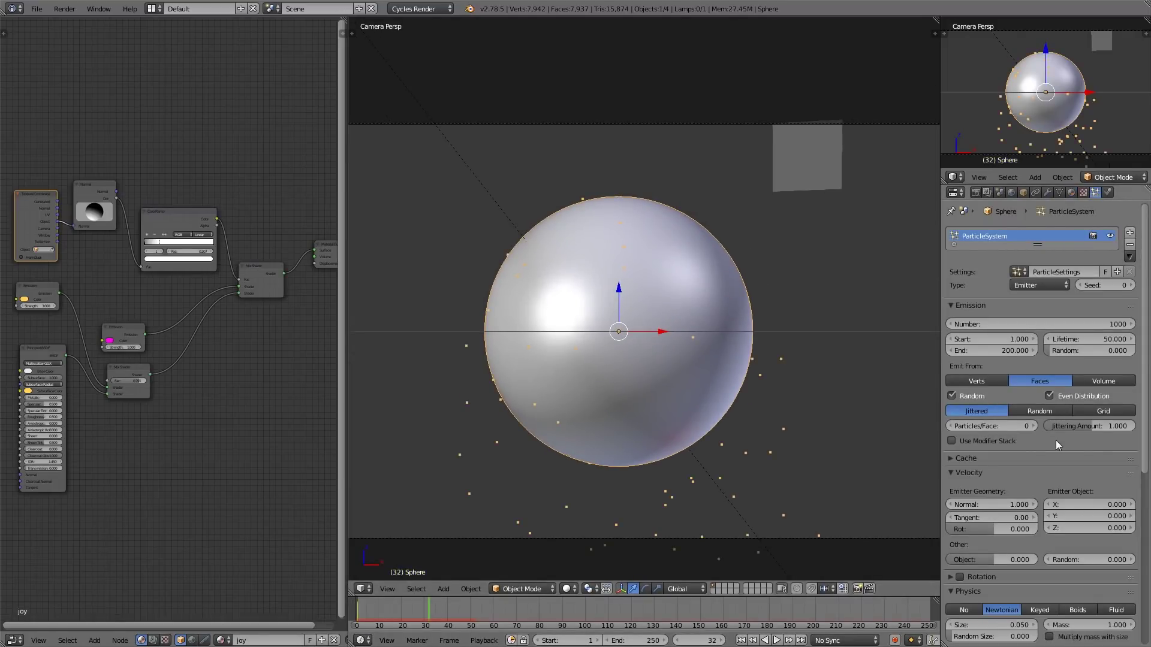
# Render the particles as the Plane object with Rotation enabled and a size of 0.160.
pyautogui.scroll(-5, 1055, 440)
pyautogui.scroll(-4, 1056, 450)
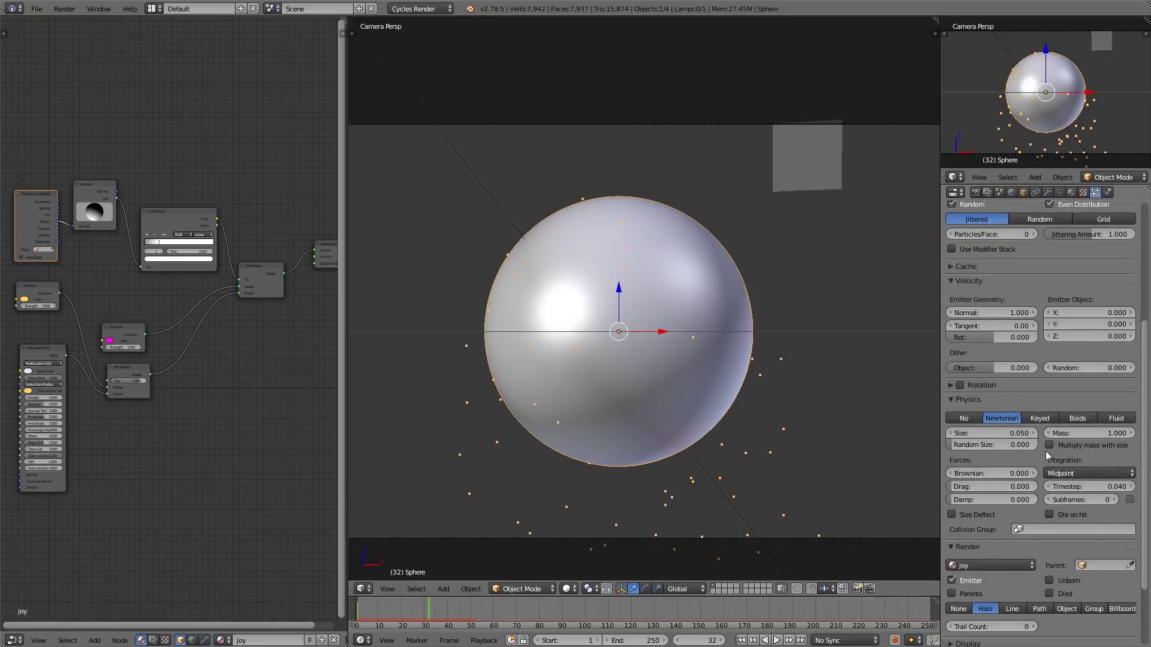
pyautogui.click(1066, 518)
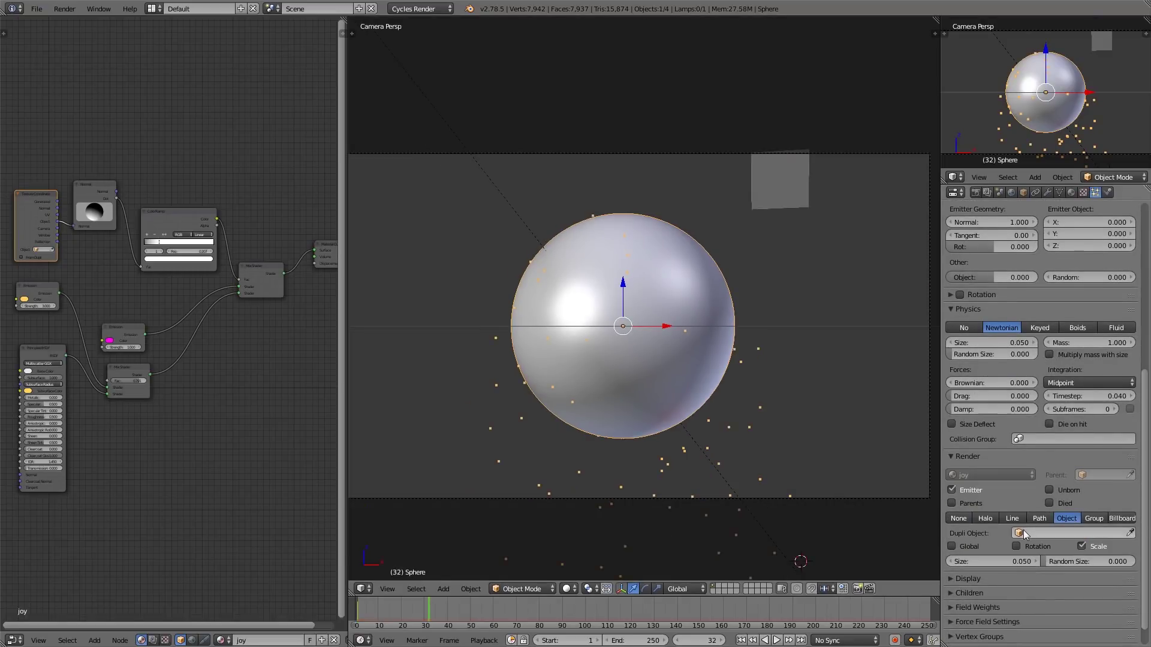
pyautogui.click(1024, 533)
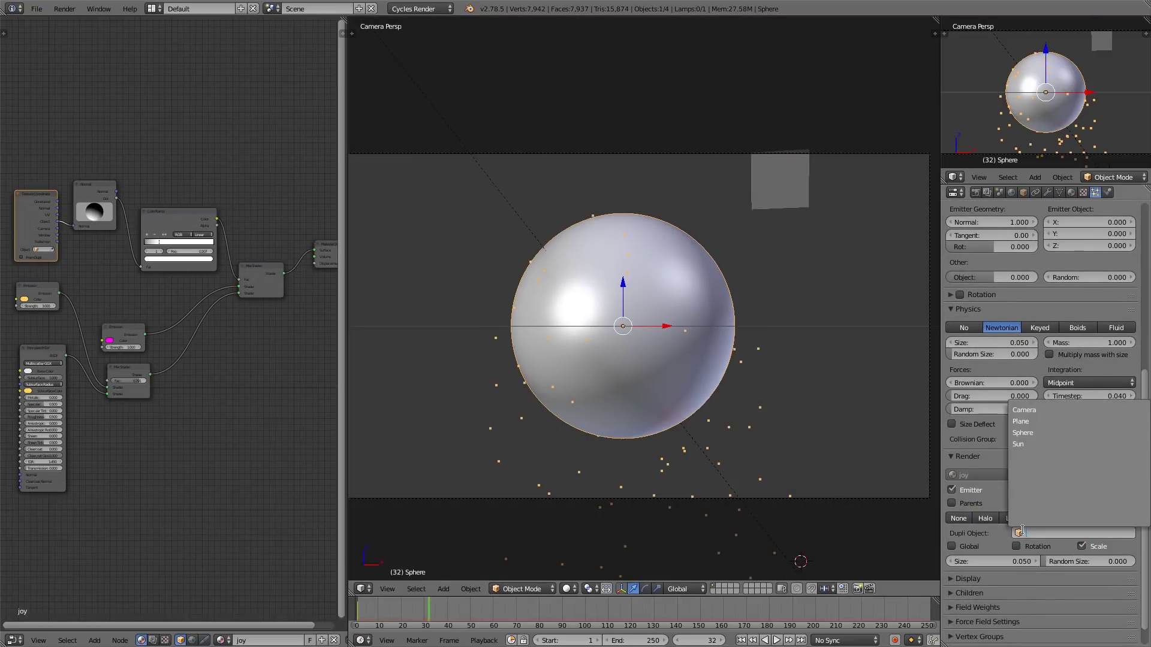
pyautogui.click(1036, 421)
pyautogui.click(1016, 546)
pyautogui.scroll(-4, 1019, 510)
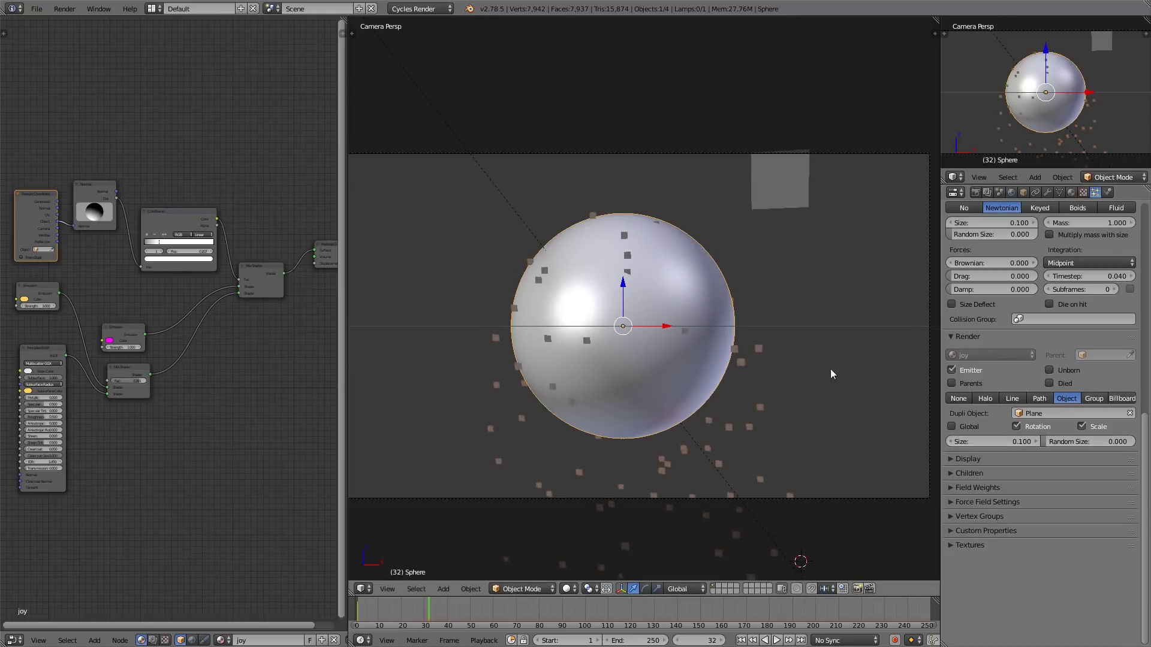
pyautogui.moveTo(1004, 440)
pyautogui.mouseDown()
pyautogui.moveTo(1030, 440)
pyautogui.moveTo(1013, 441)
pyautogui.mouseUp()
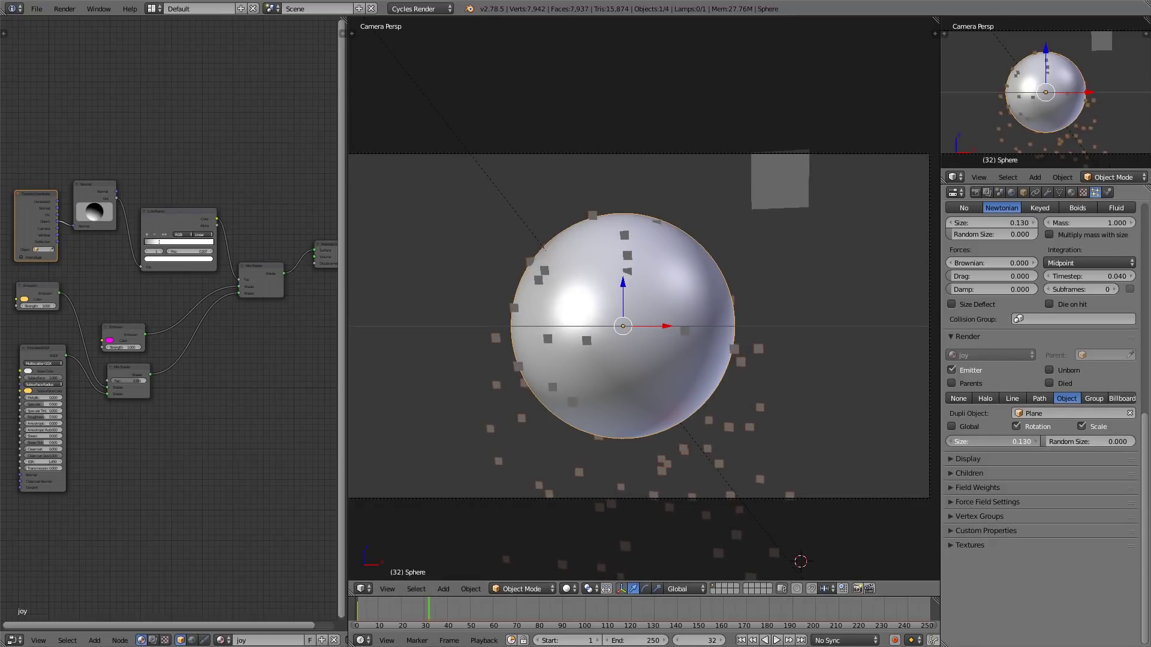
# Move the plane above the sphere, outside the camera frame.
pyautogui.rightClick(769, 183)
pyautogui.press('g')
pyautogui.rightClick(728, 255)
pyautogui.scroll(-1, 780, 210)
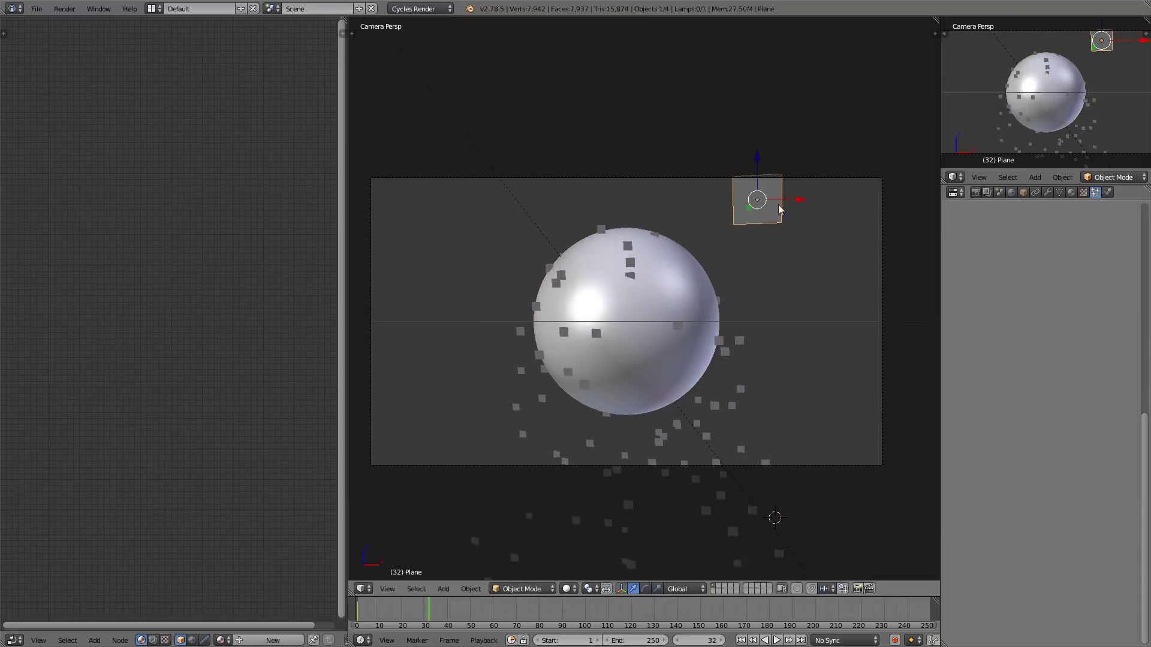
pyautogui.scroll(1, 662, 292)
pyautogui.scroll(-1, 790, 207)
pyautogui.press('g')
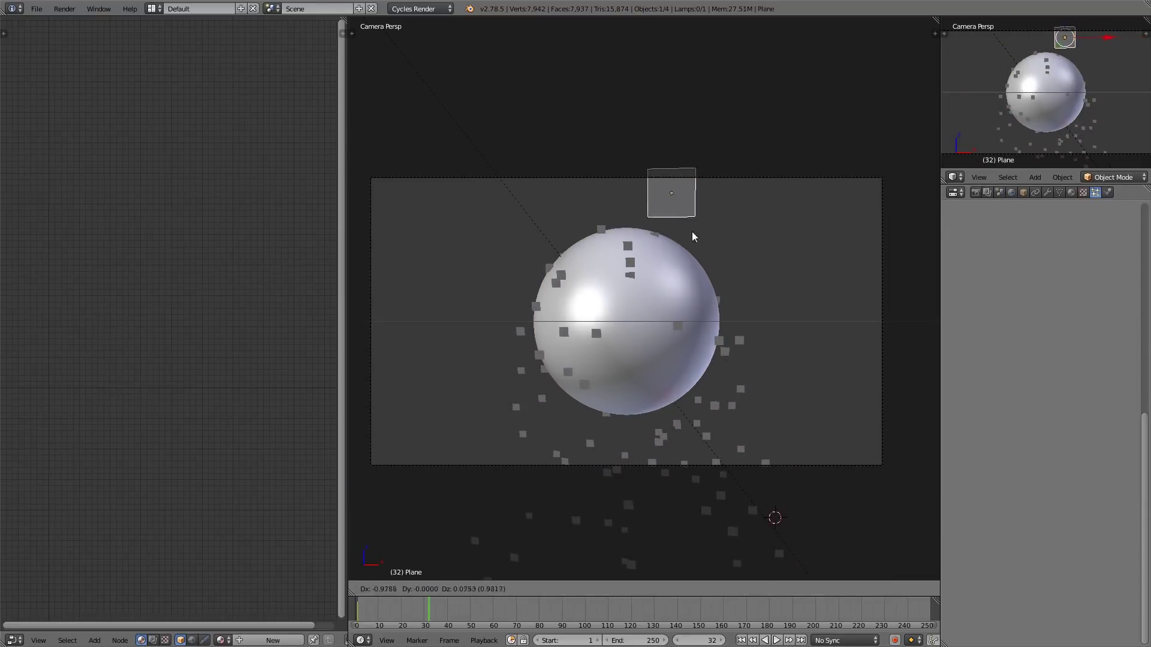
pyautogui.rightClick(693, 232)
pyautogui.scroll(2, 775, 239)
pyautogui.scroll(-1, 786, 239)
pyautogui.scroll(1, 802, 241)
pyautogui.scroll(-2, 827, 151)
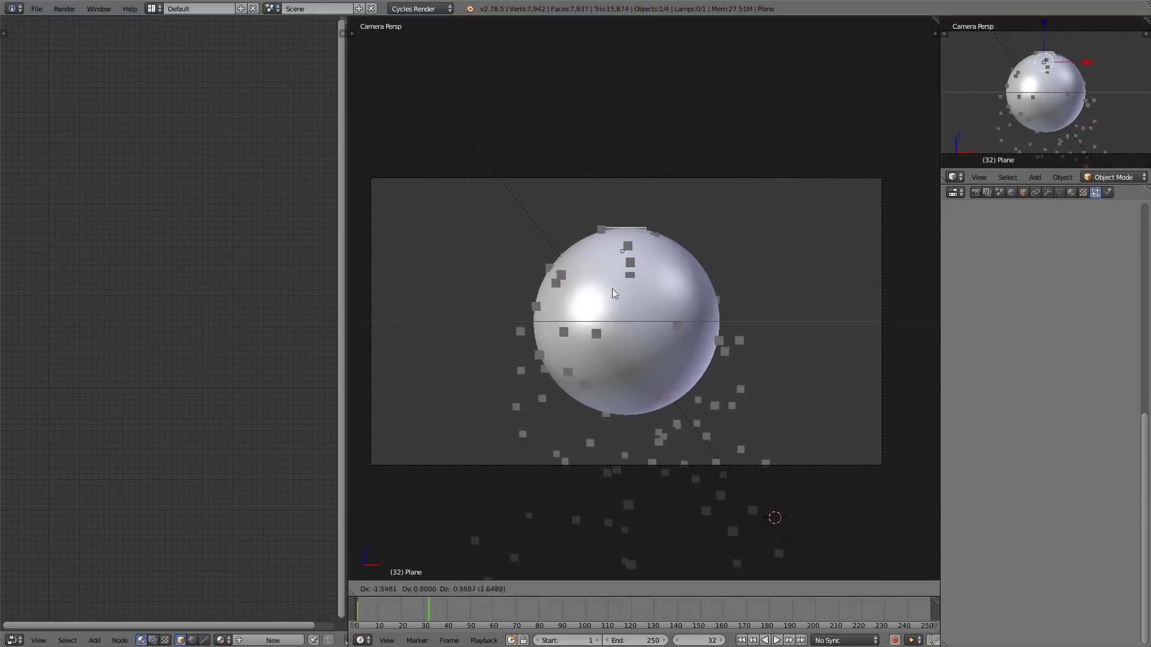
pyautogui.press('g')
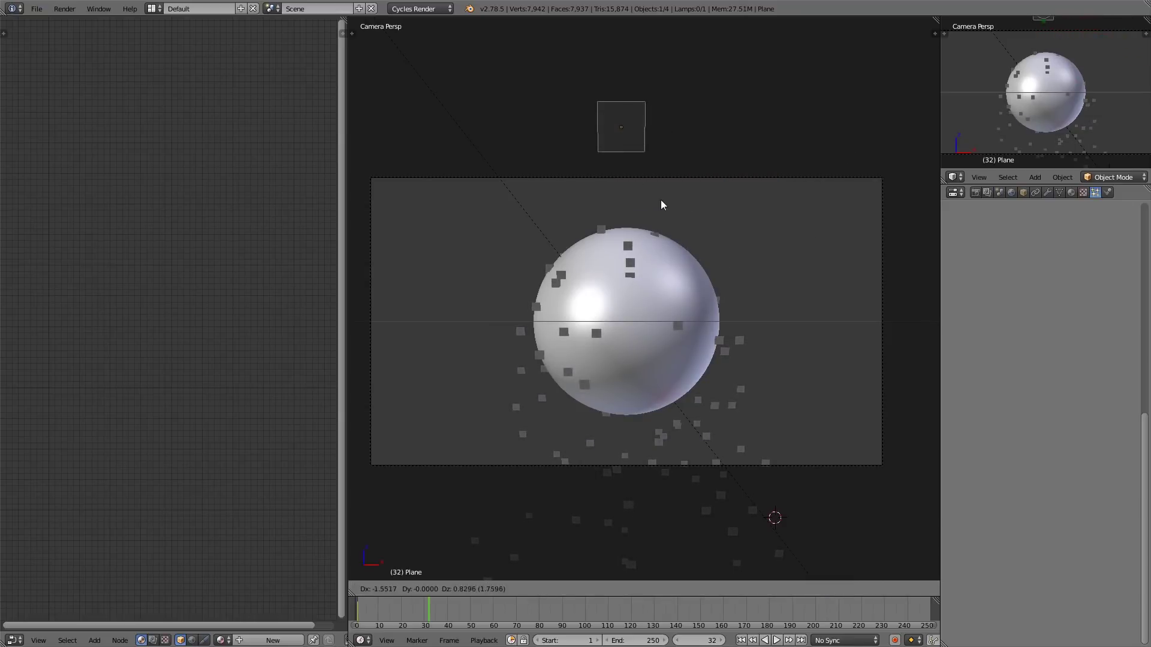
pyautogui.click(655, 182)
pyautogui.scroll(1, 654, 182)
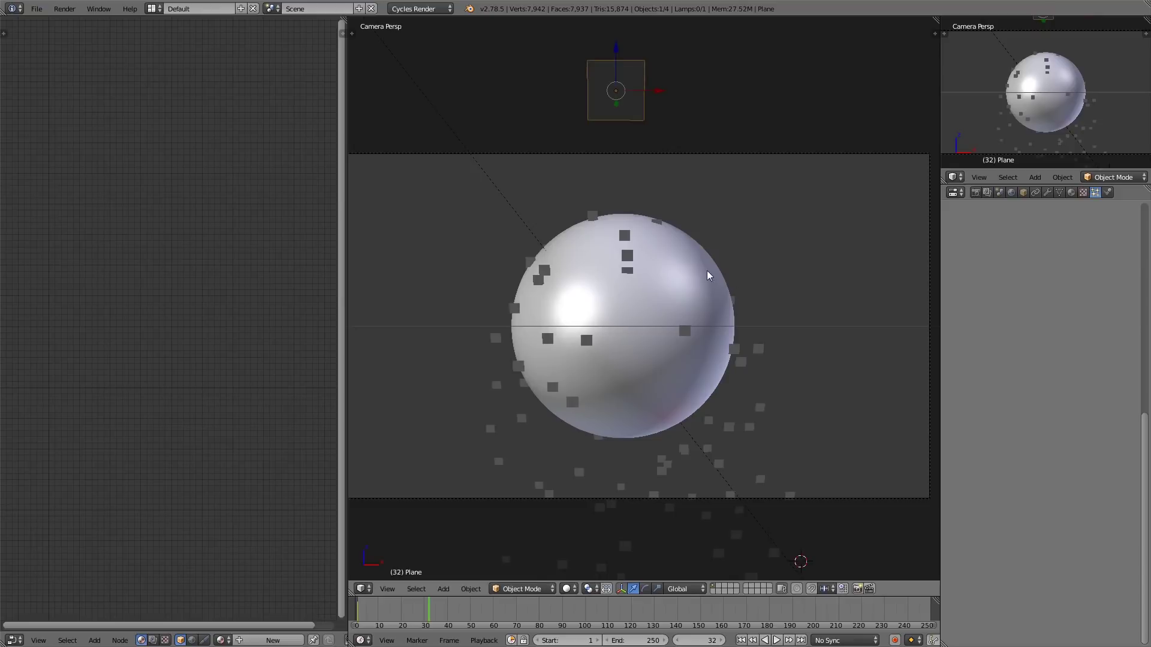
# Select the sphere and play the particle animation to examine how the planes fall.
pyautogui.rightClick(703, 271)
pyautogui.hotkey('alt', 'a')
pyautogui.press('KP_0')
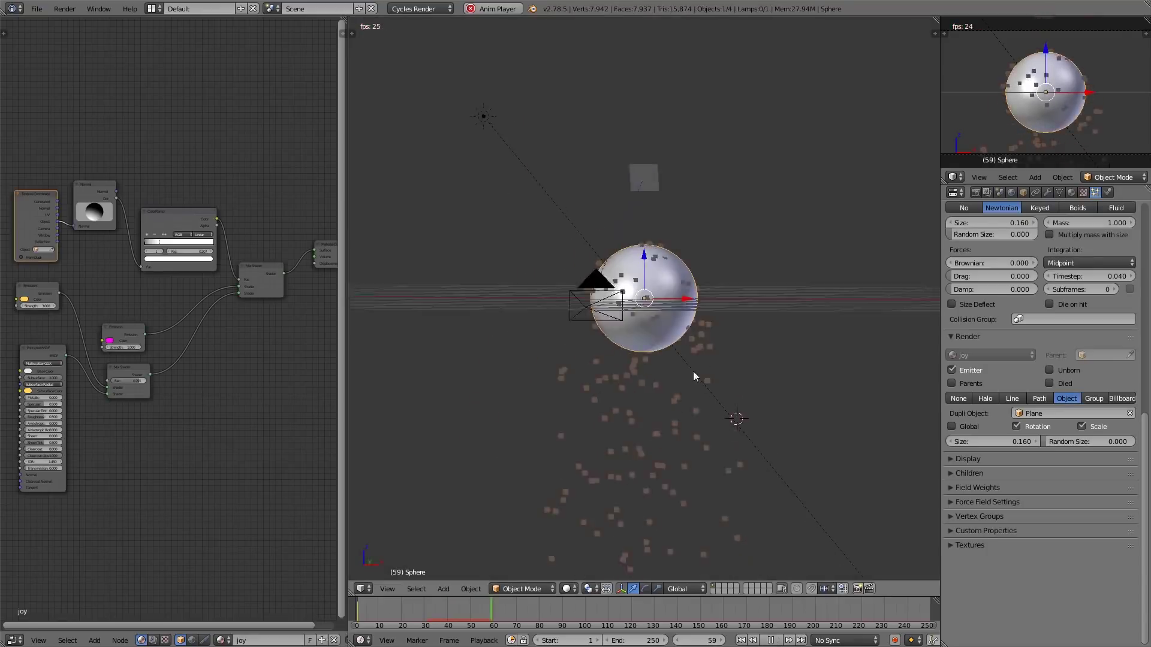
pyautogui.scroll(3, 591, 387)
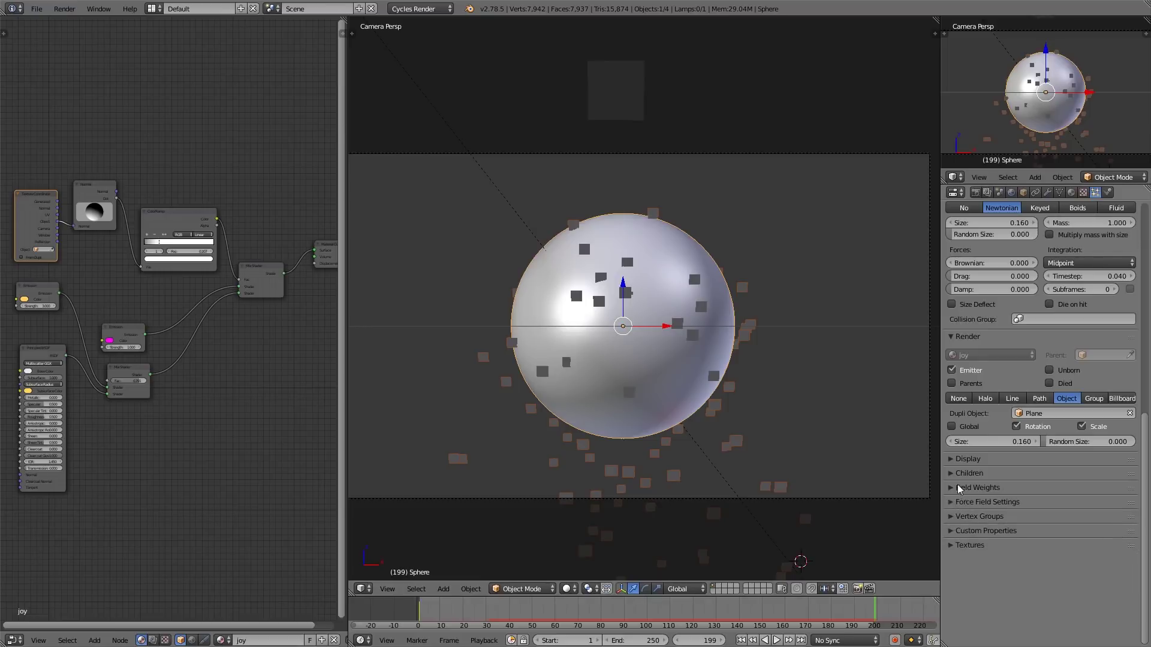
# Set the particles' gravity field weight to 0 and replay the animation from the start.
pyautogui.click(952, 489)
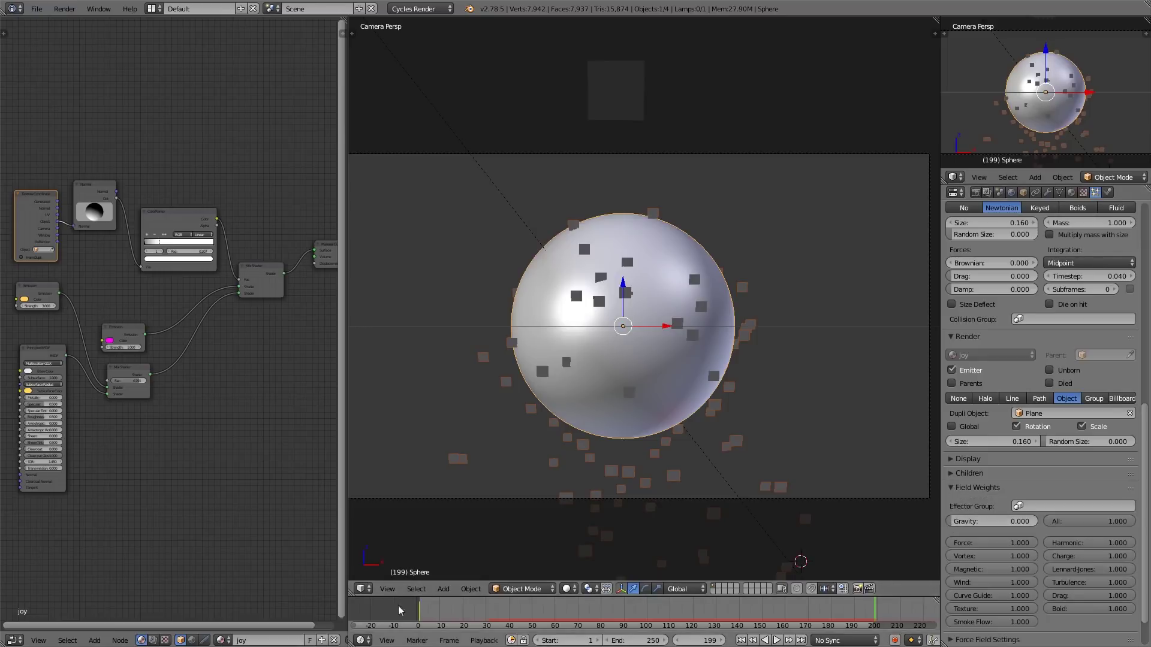
pyautogui.click(419, 608)
pyautogui.hotkey('alt', 'a')
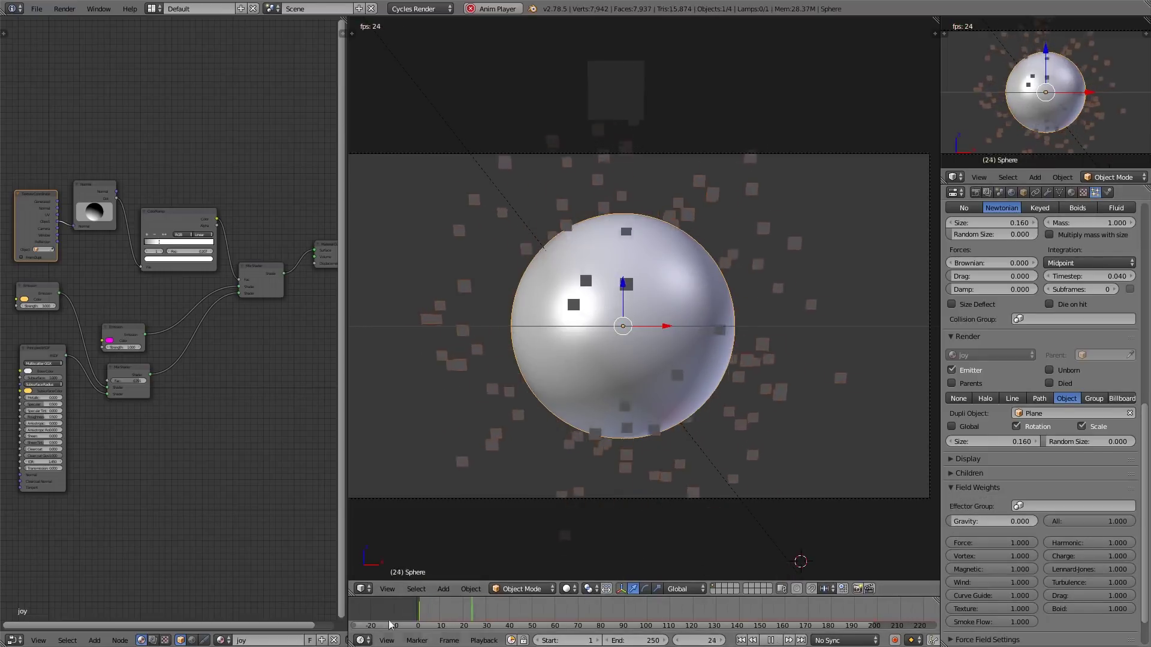
pyautogui.hotkey('alt', 'a')
# Lower the particles' normal emission velocity to 0.100 while the animation plays.
pyautogui.scroll(7, 1053, 435)
pyautogui.scroll(2, 1019, 402)
pyautogui.hotkey('alt', 'a')
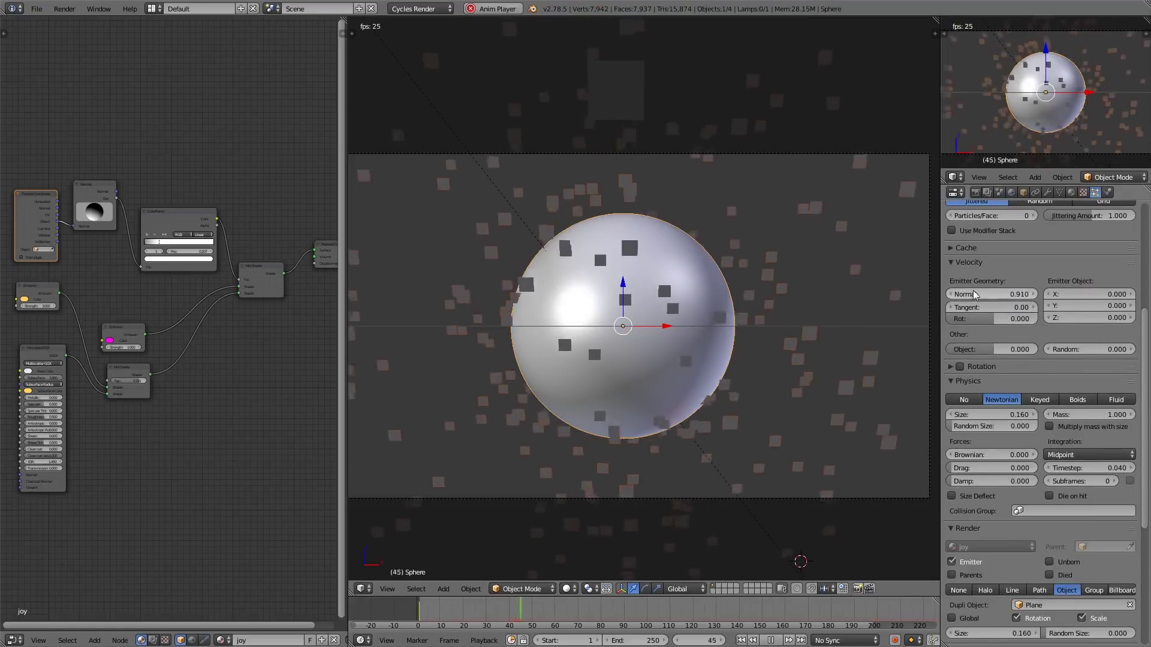
pyautogui.moveTo(979, 295); pyautogui.dragTo(937, 294)
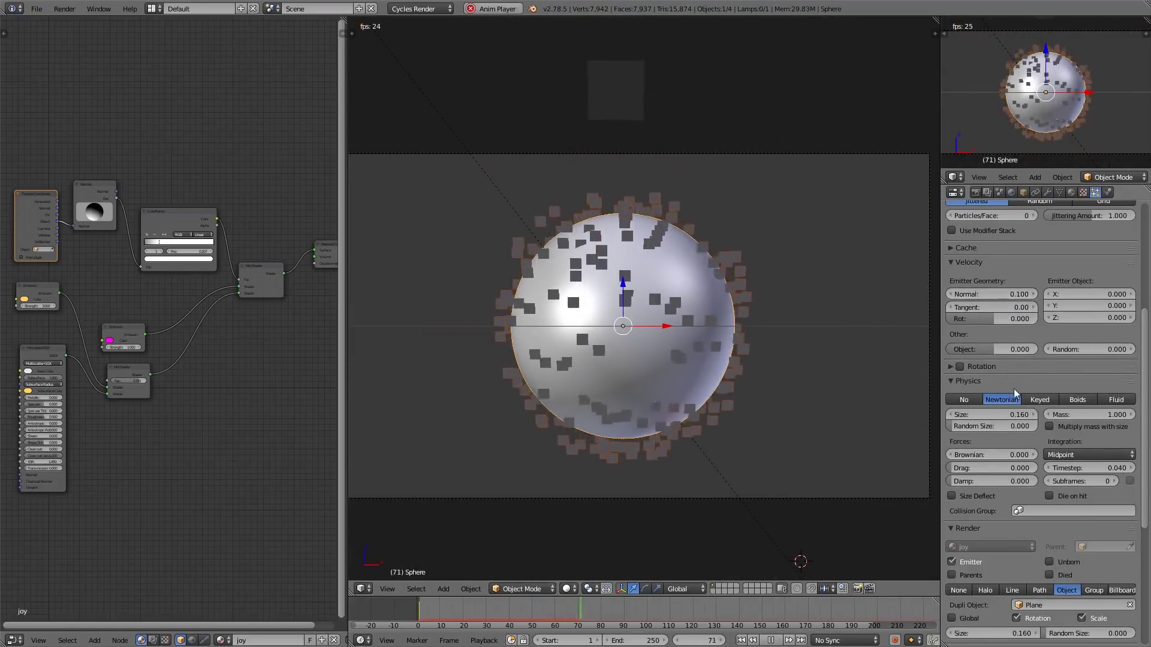
# Set the particles' lifetime randomness to 0.834 and damping to 0.028, and replay the animation from frame 0.
pyautogui.scroll(7, 1013, 388)
pyautogui.moveTo(1058, 308); pyautogui.dragTo(1120, 308)
pyautogui.scroll(-4, 1113, 312)
pyautogui.hotkey('alt', 'a')
pyautogui.moveTo(454, 613); pyautogui.dragTo(414, 601)
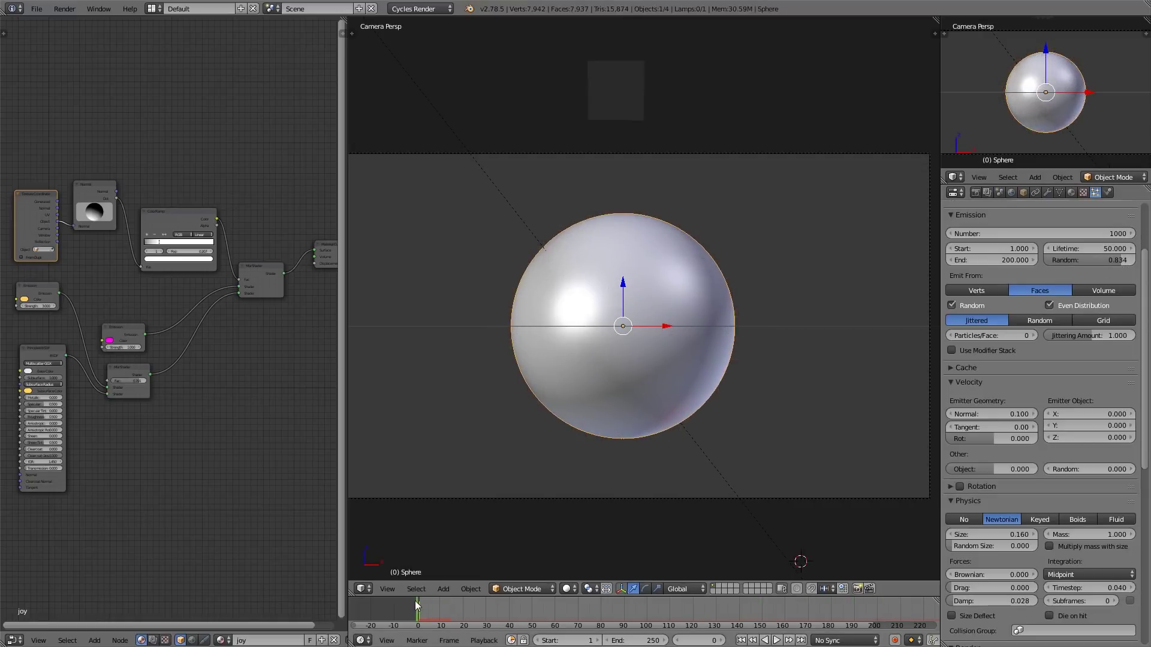
pyautogui.hotkey('alt', 'a')
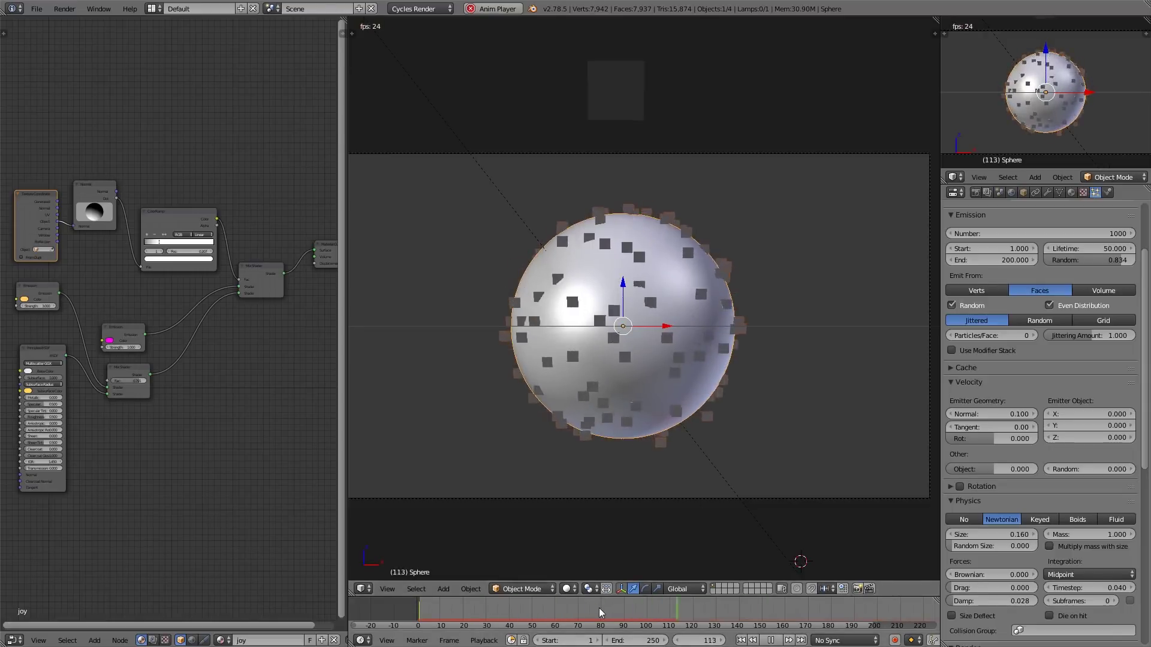
# Replay the animation and set the particle size to 0.130 with a random size of 0.572.
pyautogui.hotkey('alt', 'a')
pyautogui.moveTo(599, 607); pyautogui.dragTo(433, 620)
pyautogui.hotkey('alt', 'a')
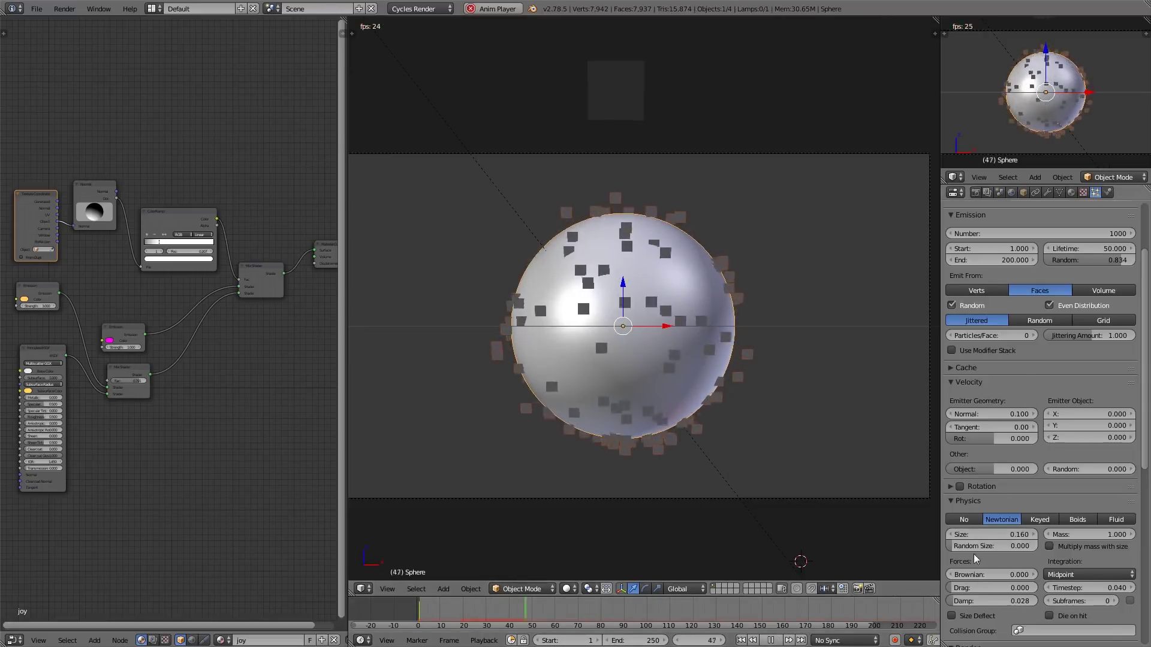
pyautogui.moveTo(983, 546); pyautogui.dragTo(1031, 546)
pyautogui.hotkey('alt', 'a')
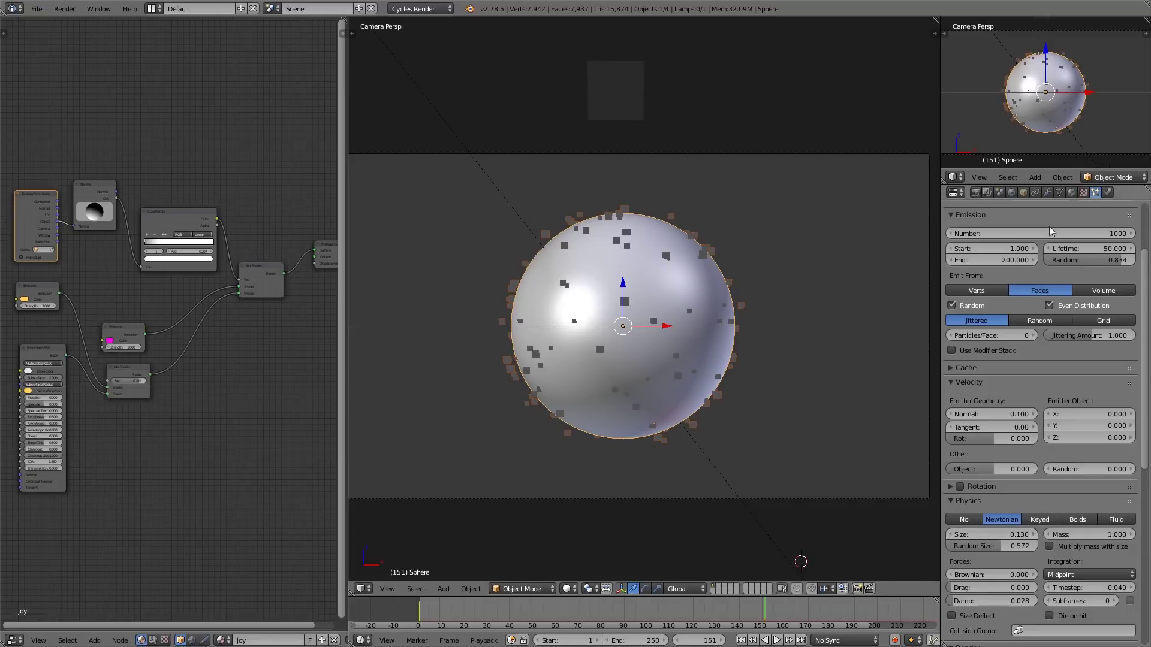
# Increase the particle number to 10000 and replay the animation from the start.
pyautogui.click(1044, 233)
pyautogui.press('Return')
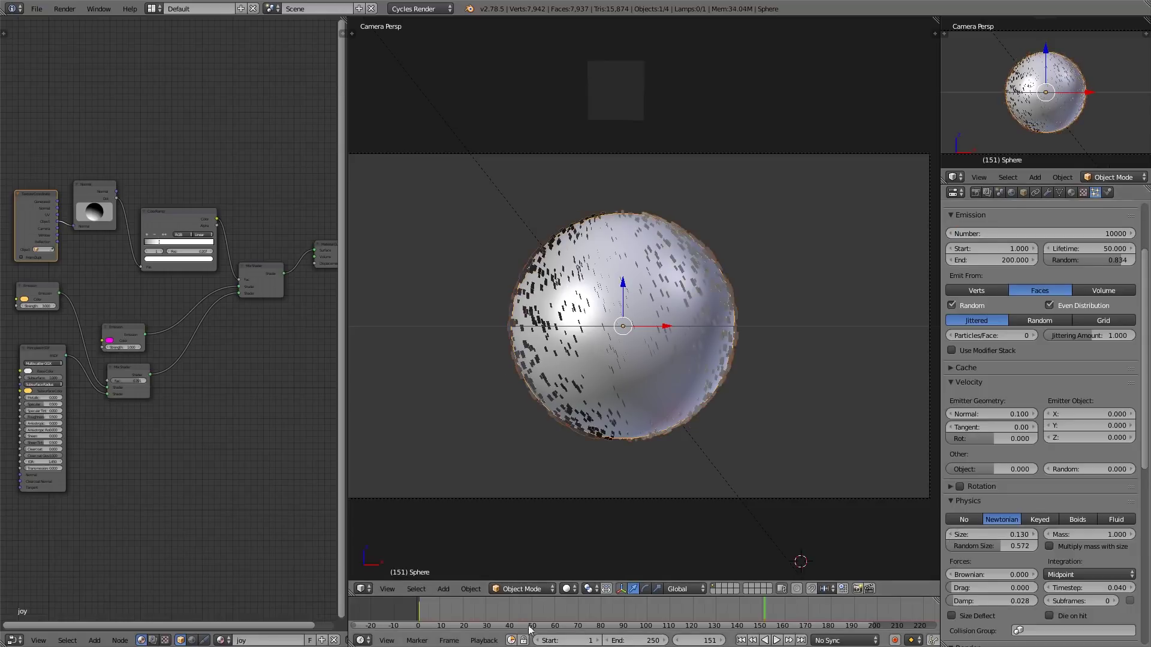
pyautogui.click(421, 610)
pyautogui.hotkey('alt', 'a')
pyautogui.hotkey('alt', 'a')
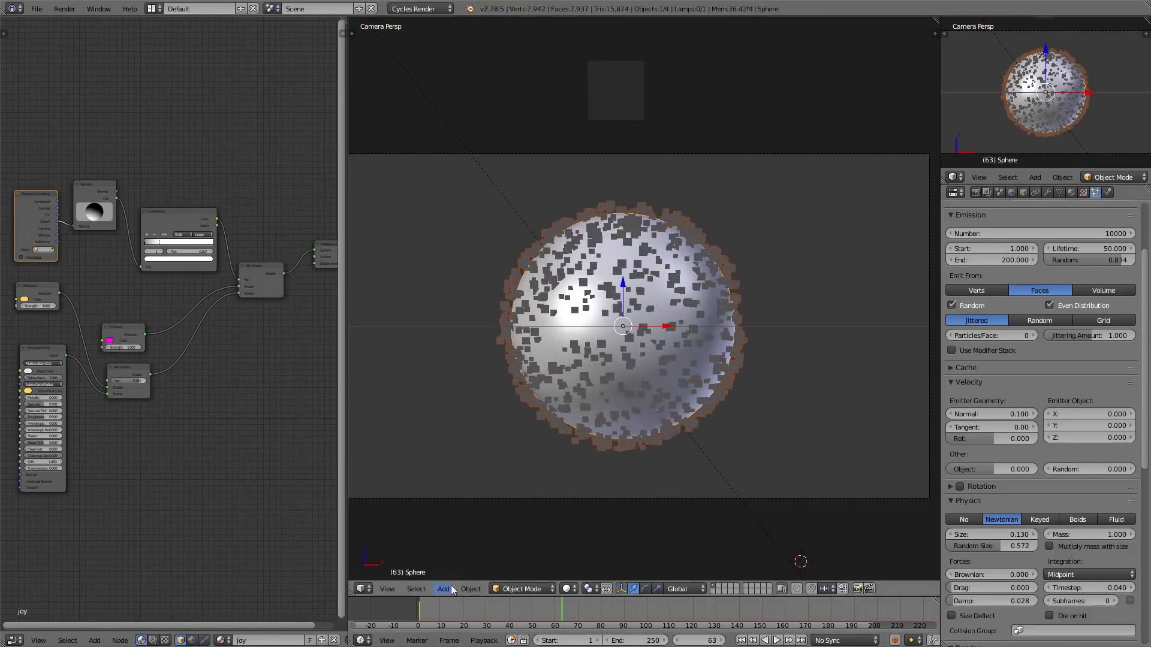
pyautogui.click(419, 608)
pyautogui.hotkey('alt', 'a')
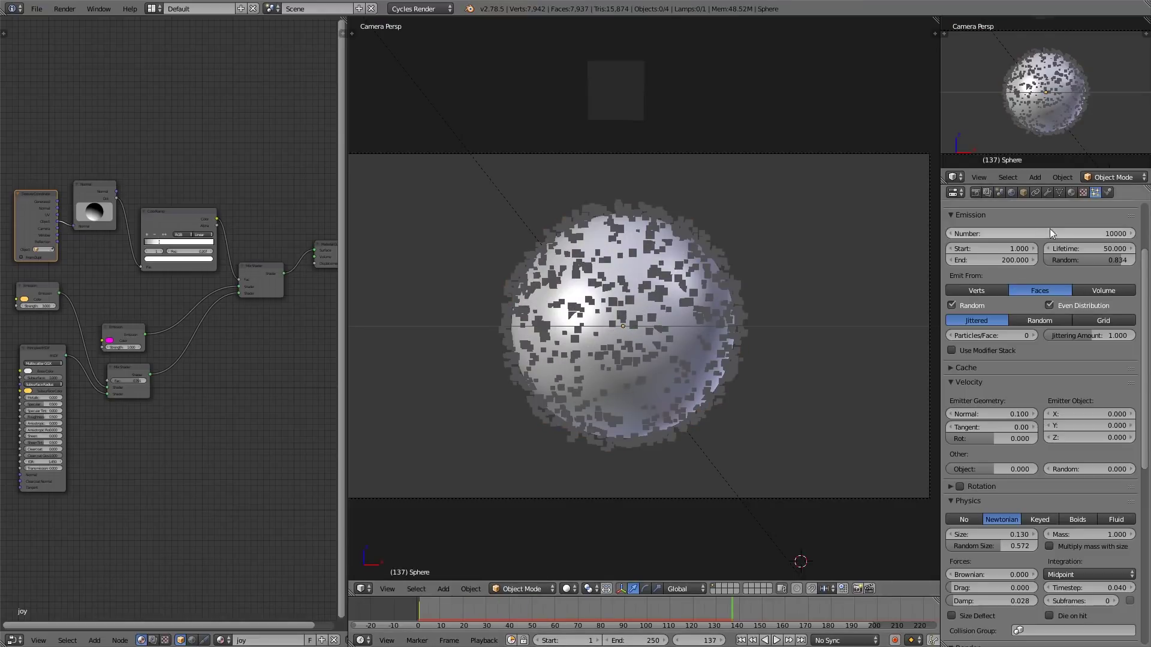
# Raise the particle number to 20000 and play the animation from the start.
pyautogui.click(1047, 229)
pyautogui.write('20000')
pyautogui.press('Return')
pyautogui.click(420, 608)
pyautogui.hotkey('alt', 'a')
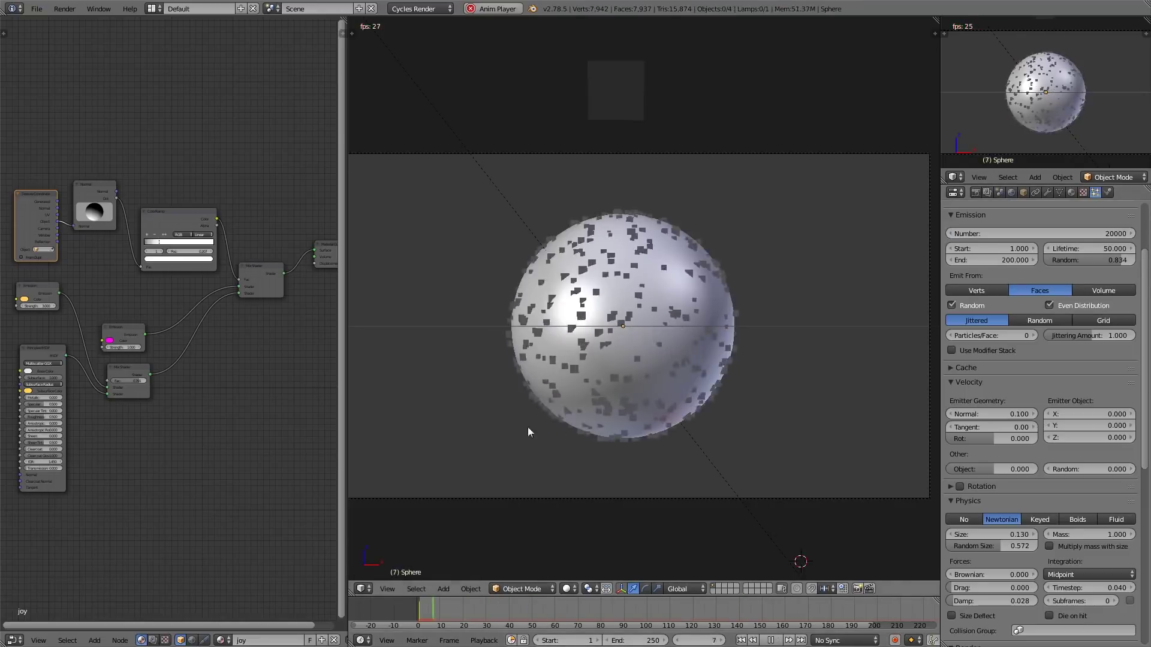
# Stop the animation at frame 52 and preview the particles in rendered viewport shading.
pyautogui.hotkey('alt', 'a')
pyautogui.click(565, 588)
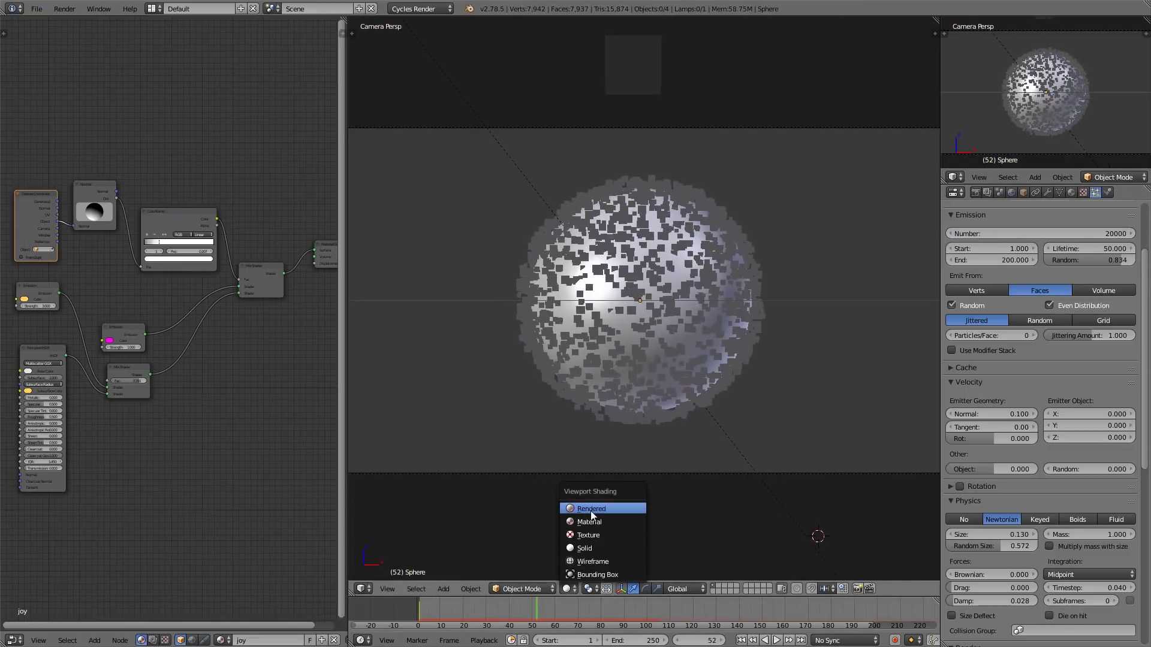
pyautogui.click(591, 510)
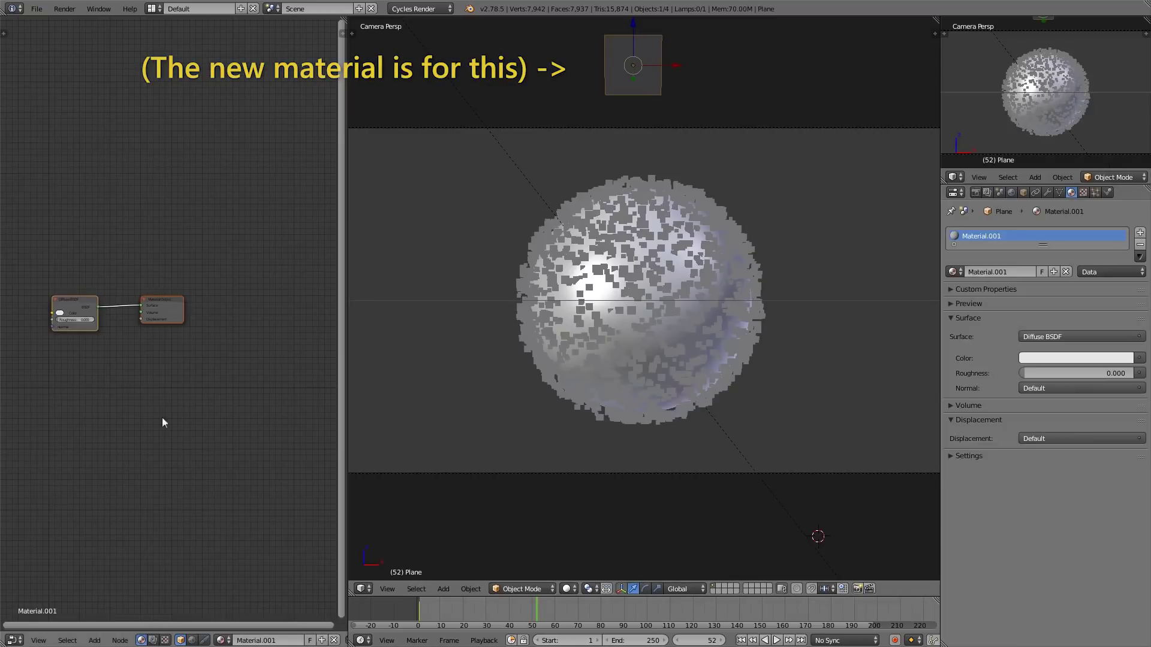
# Rename the plane's new material as particles.
pyautogui.doubleClick(1009, 270)
pyautogui.write('particle')
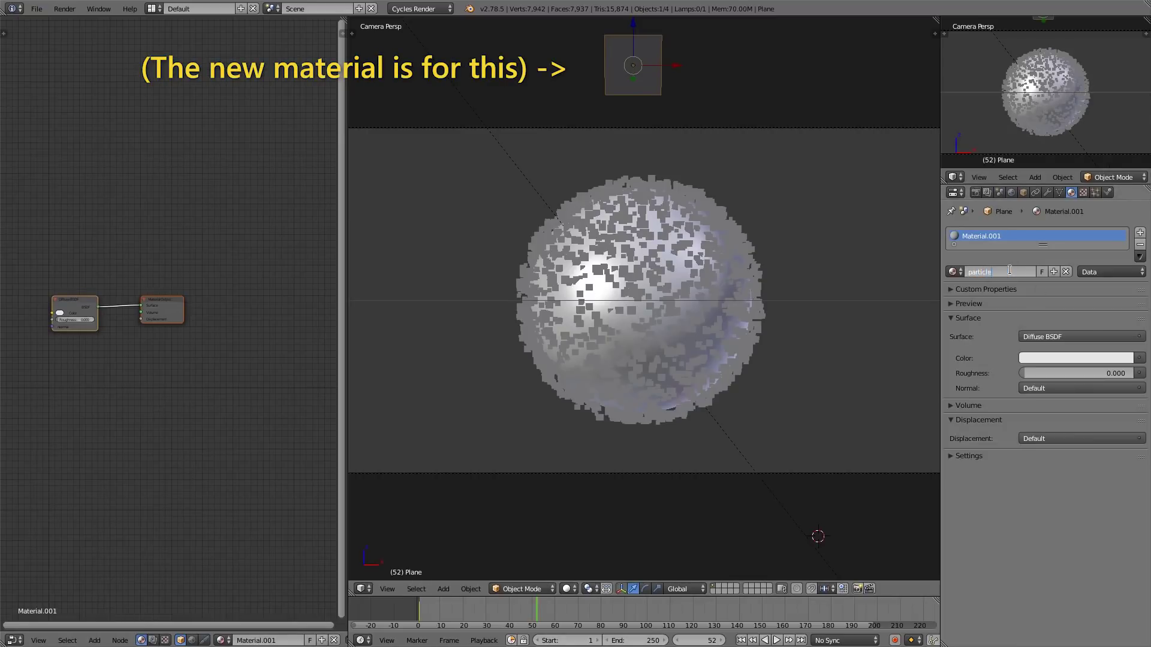
pyautogui.write('s')
pyautogui.press('Return')
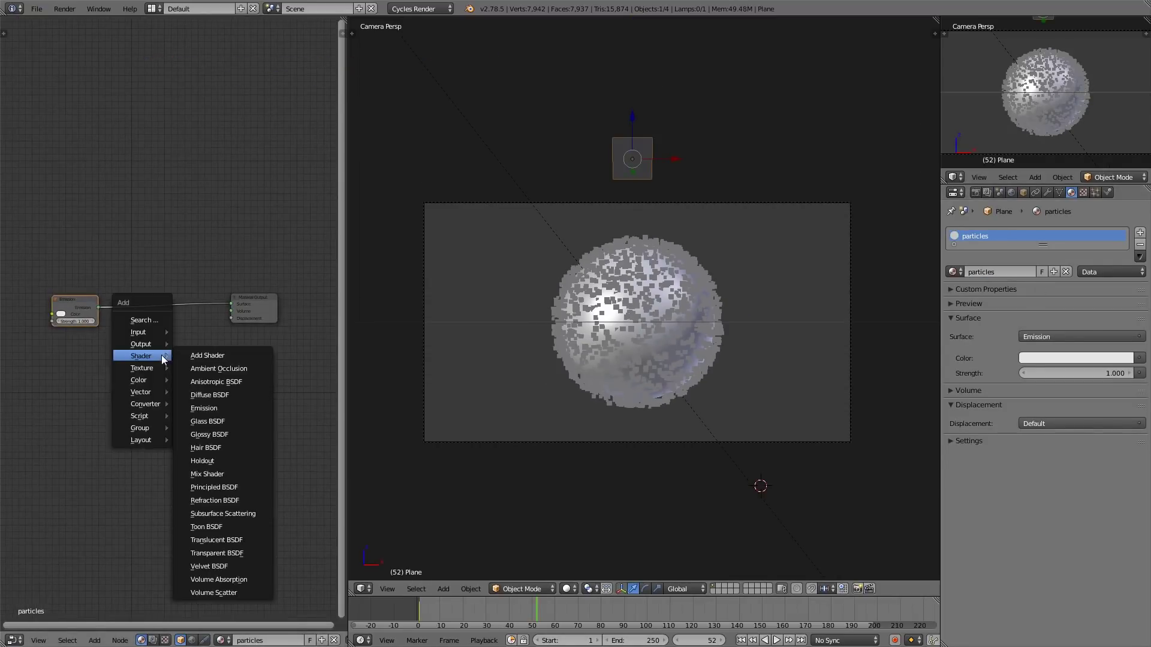
# Insert a Mix Shader between the Emission and Material Output nodes and connect a new Transparent BSDF to its second shader input.
pyautogui.click(207, 354)
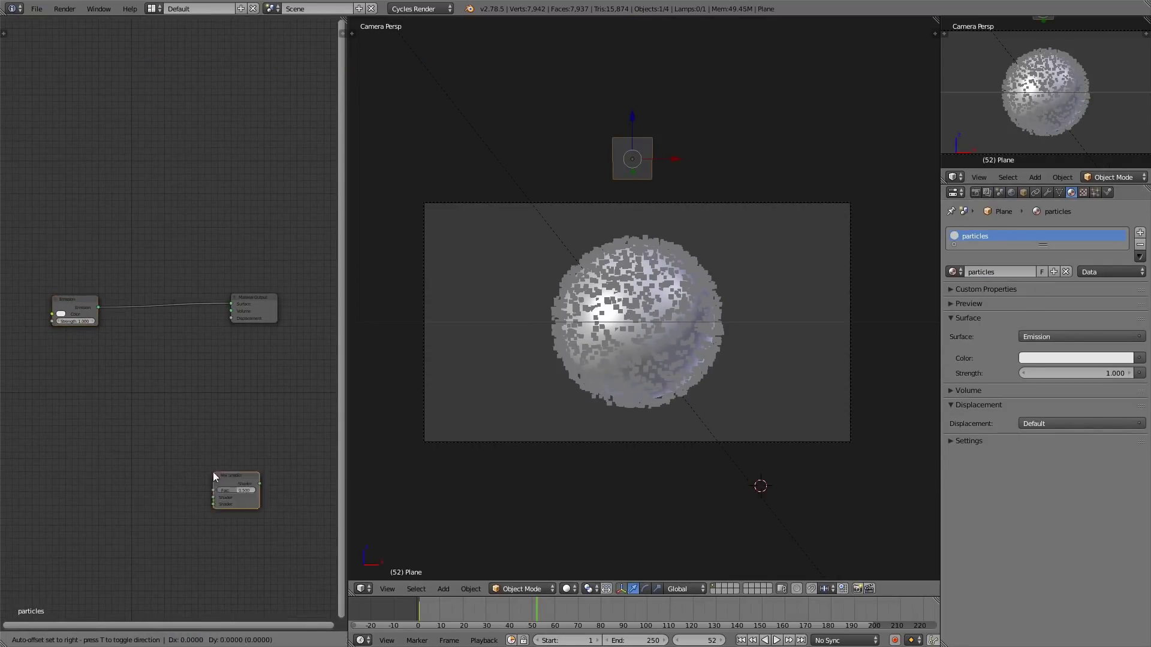
pyautogui.click(151, 303)
pyautogui.hotkey('shift', 'a')
pyautogui.moveTo(123, 360)
pyautogui.click(189, 553)
pyautogui.click(59, 341)
pyautogui.moveTo(105, 351); pyautogui.dragTo(150, 336)
pyautogui.moveTo(174, 330); pyautogui.dragTo(240, 338, button='middle')
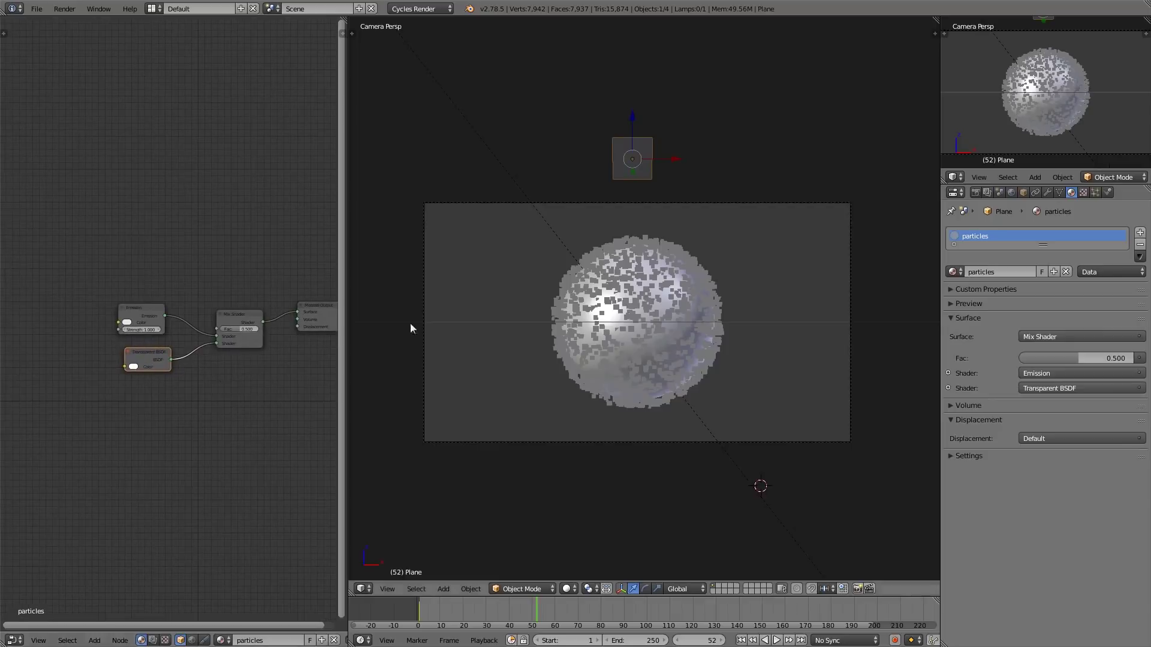
# Leave the camera view and preview only the plane in rendered shading by drawing a render border around it.
pyautogui.press('KP_0')
pyautogui.scroll(2, 641, 232)
pyautogui.press('b')
pyautogui.moveTo(572, 90); pyautogui.dragTo(574, 95)
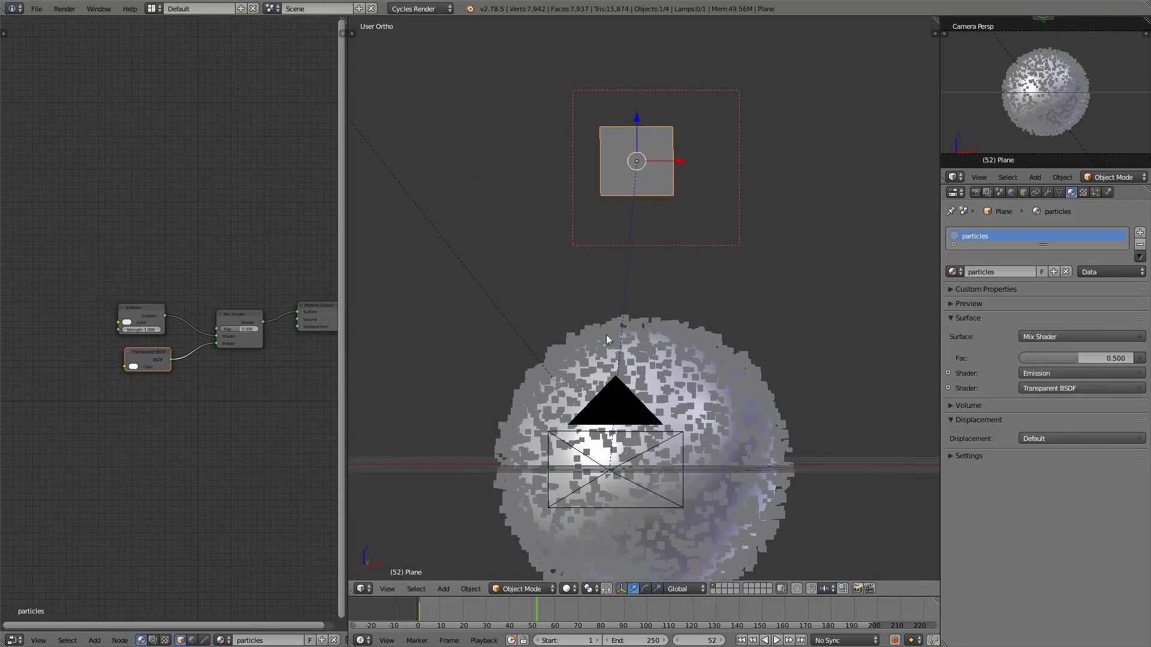
pyautogui.click(566, 588)
pyautogui.click(600, 508)
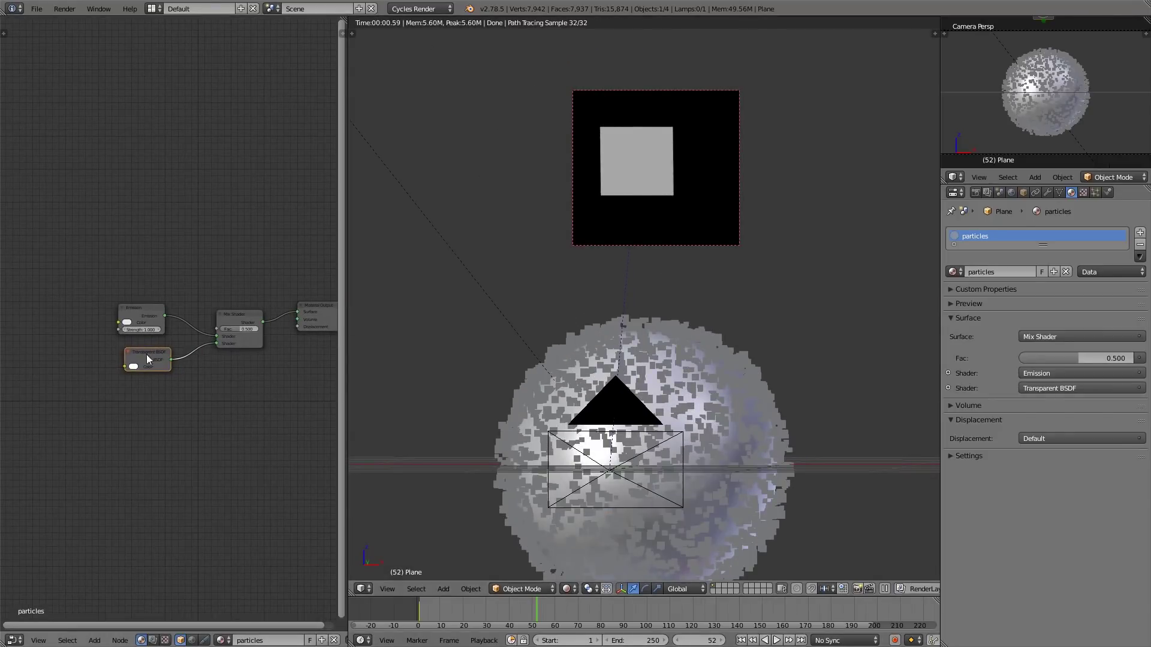
# Move the Emission and Transparent BSDF nodes lower, then add a Gradient Texture and connect it to the Mix Shader's Fac.
pyautogui.press('g')
pyautogui.click(150, 404)
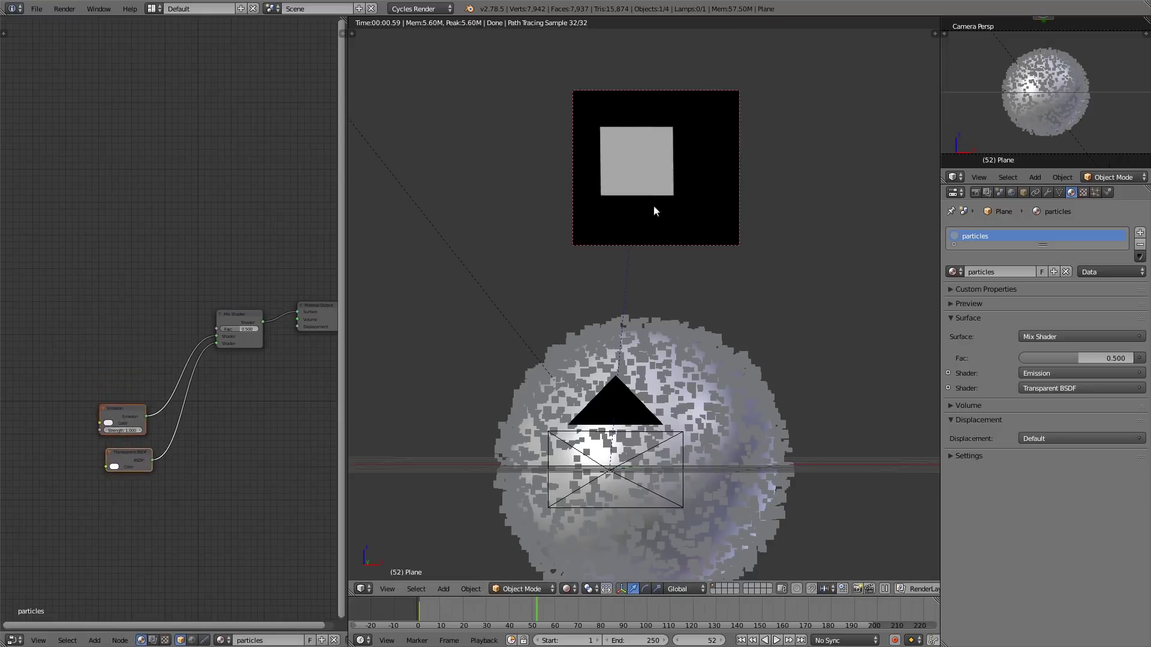
pyautogui.scroll(1, 90, 302)
pyautogui.hotkey('shift', 'a')
pyautogui.moveTo(105, 282)
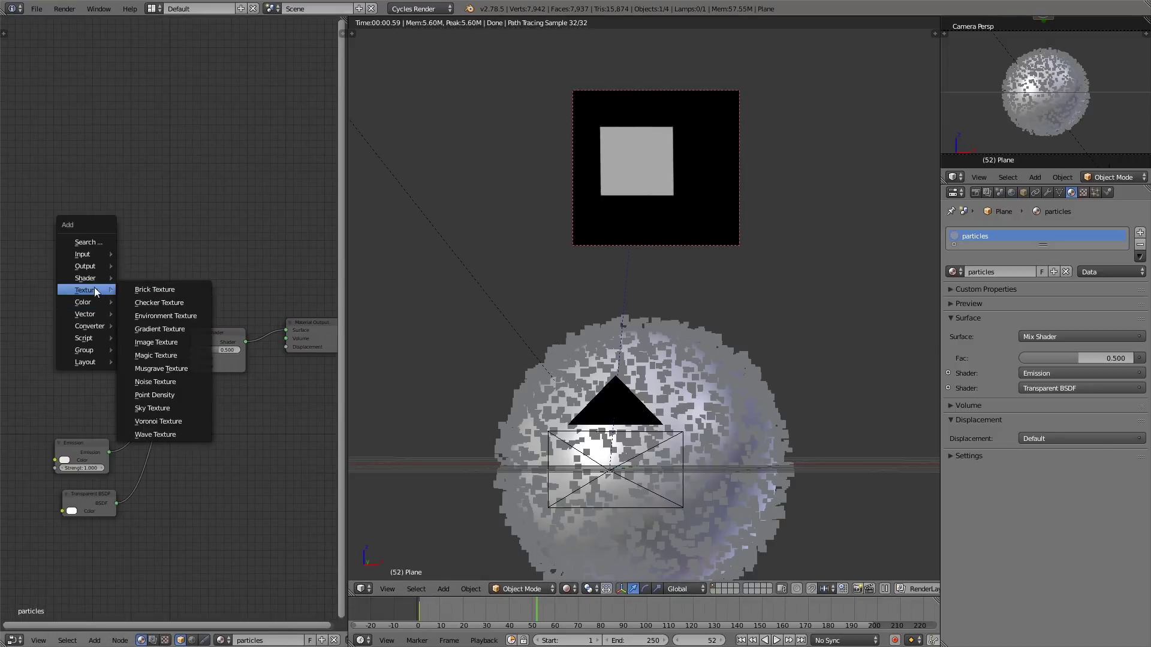
pyautogui.click(154, 327)
pyautogui.click(77, 272)
pyautogui.scroll(1, 90, 276)
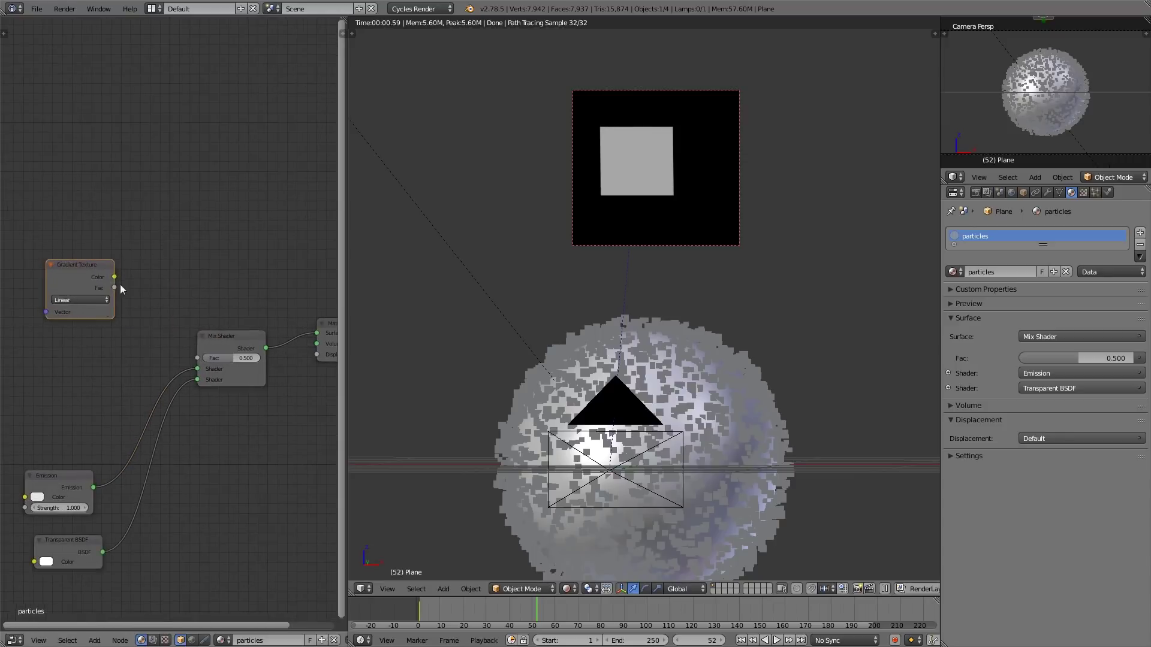
pyautogui.moveTo(114, 277); pyautogui.dragTo(197, 357)
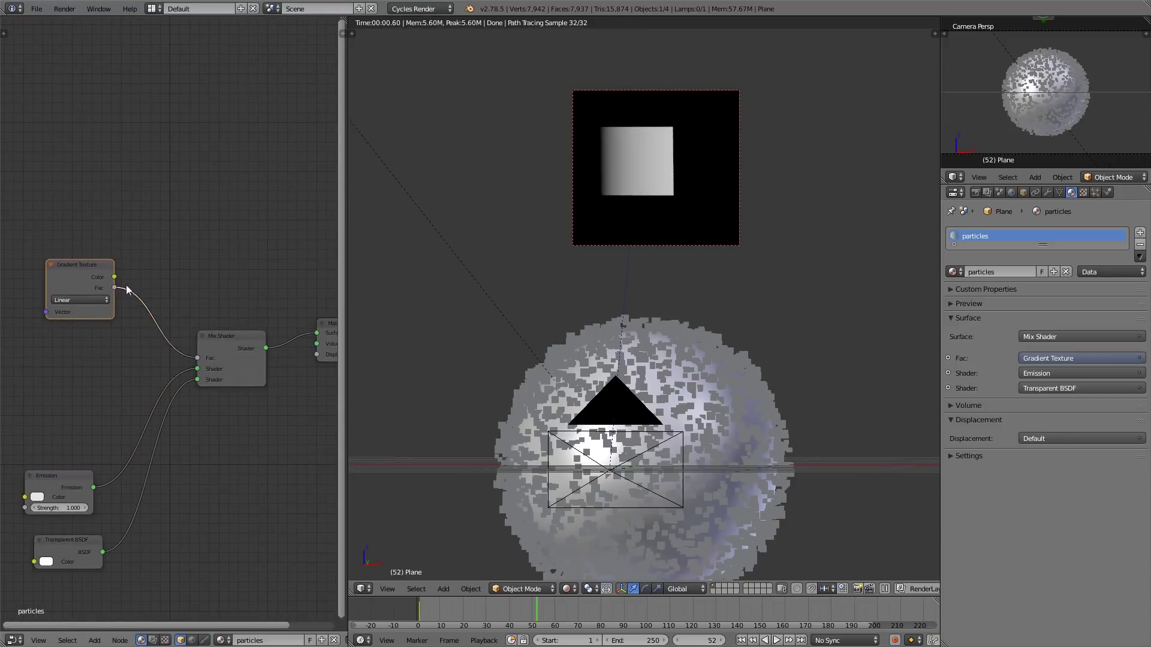
# Set the Gradient Texture's type to Spherical.
pyautogui.scroll(2, 120, 283)
pyautogui.moveTo(104, 271); pyautogui.dragTo(139, 265, button='middle')
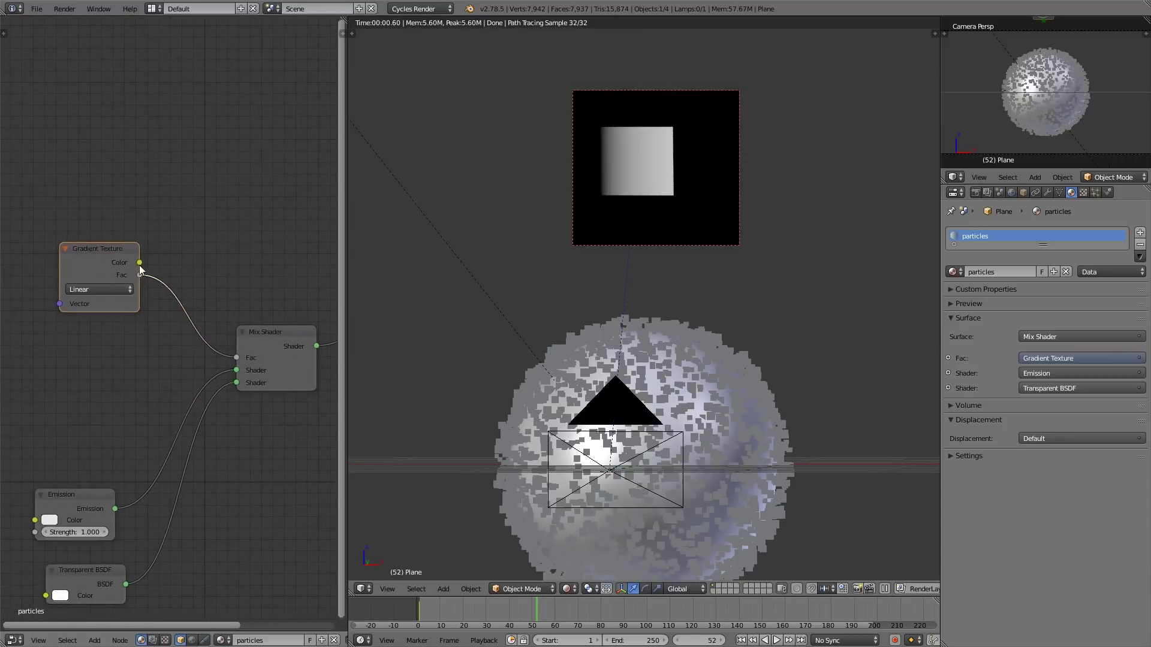
pyautogui.click(89, 290)
pyautogui.click(110, 226)
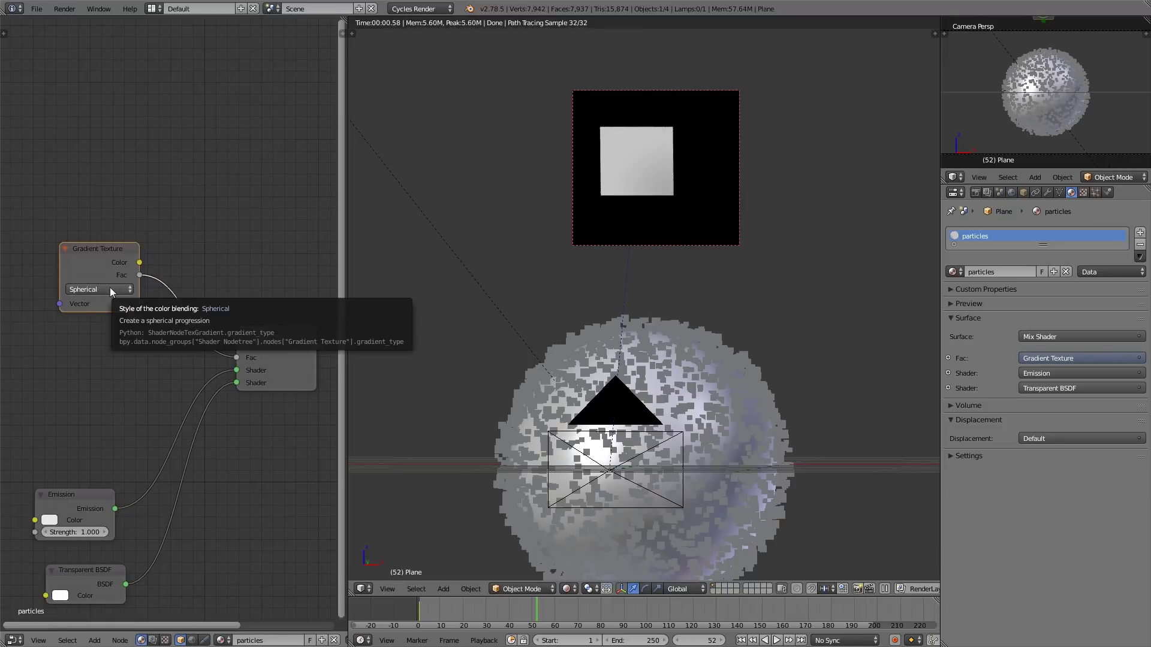
# Insert a ColorRamp between the Gradient Texture and the Mix Shader and move its stops closer together near the end of the ramp.
pyautogui.hotkey('shift', 'a')
pyautogui.moveTo(145, 220)
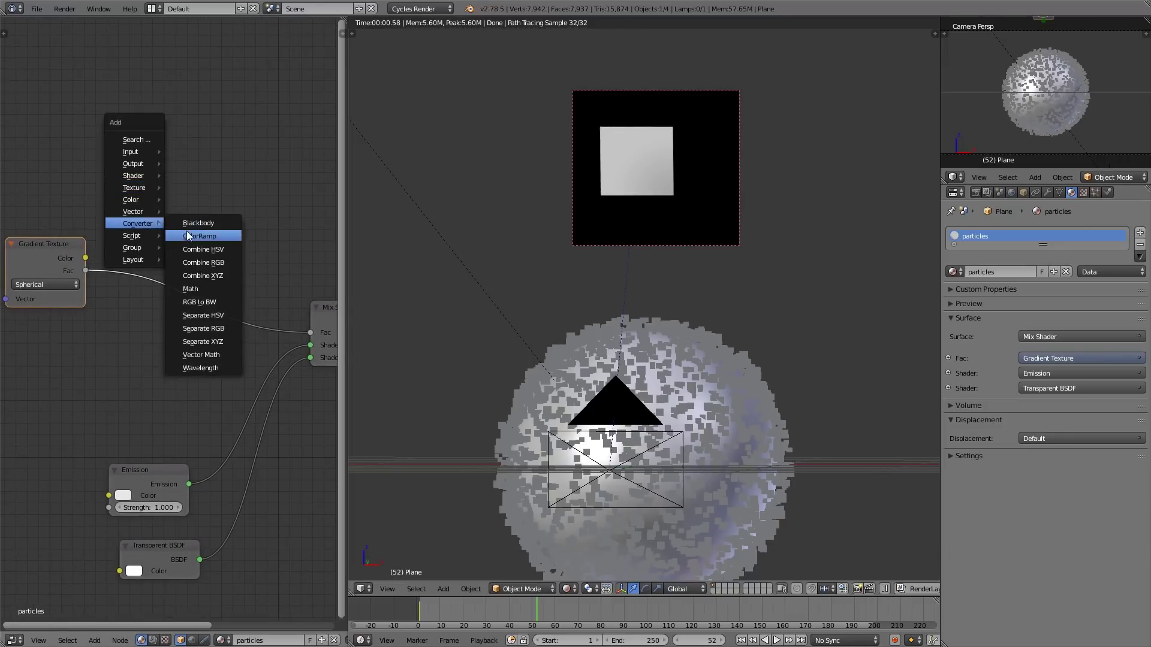
pyautogui.click(186, 232)
pyautogui.click(130, 226)
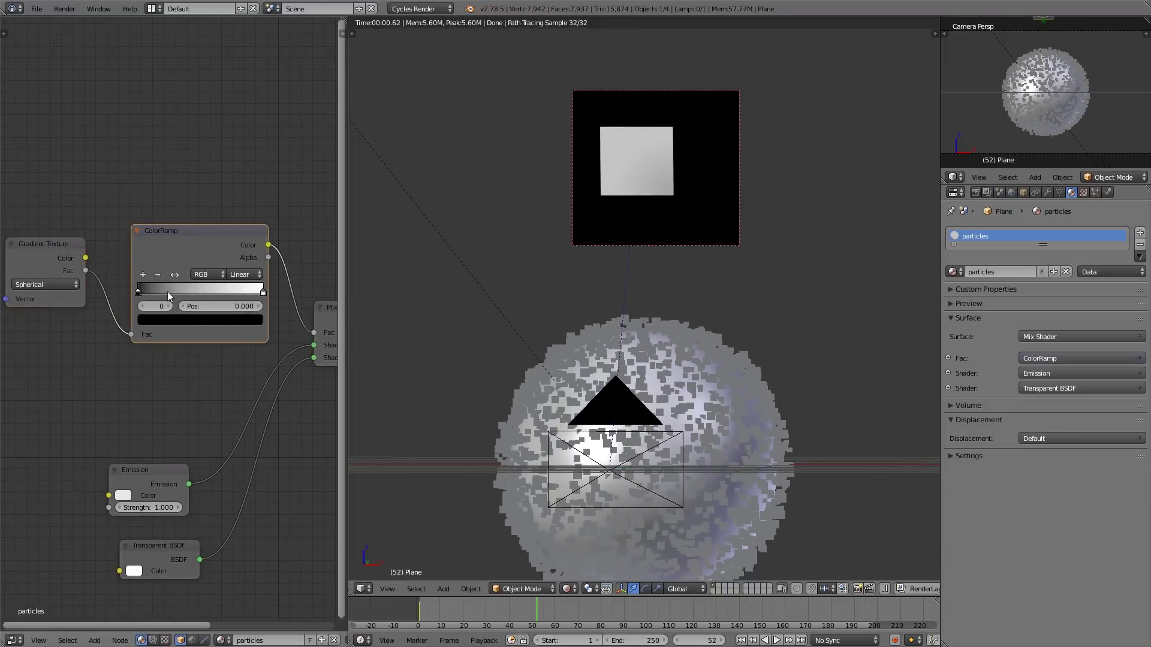
pyautogui.moveTo(139, 293); pyautogui.dragTo(240, 297)
pyautogui.moveTo(263, 294)
pyautogui.mouseDown()
pyautogui.moveTo(135, 309)
pyautogui.moveTo(159, 294)
pyautogui.moveTo(247, 293)
pyautogui.mouseUp()
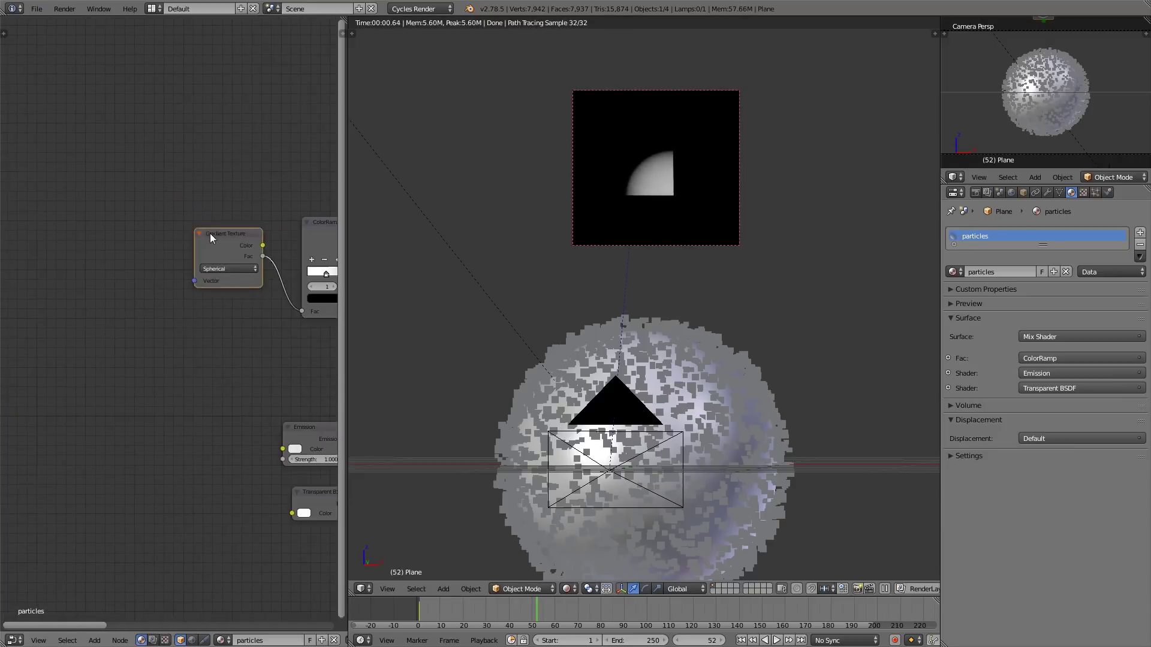
# Add a Texture Coordinate node and connect its Object output to the Gradient Texture's Vector input.
pyautogui.moveTo(209, 232); pyautogui.dragTo(214, 237)
pyautogui.hotkey('shift', 'a')
pyautogui.moveTo(117, 173)
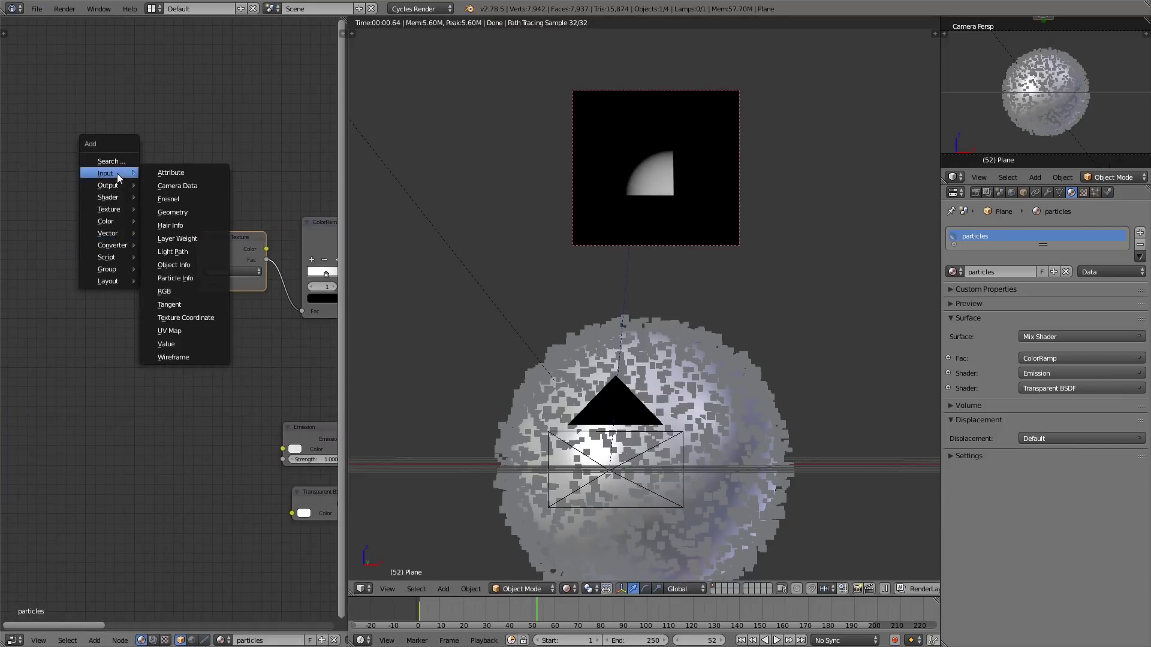
pyautogui.click(181, 316)
pyautogui.click(68, 240)
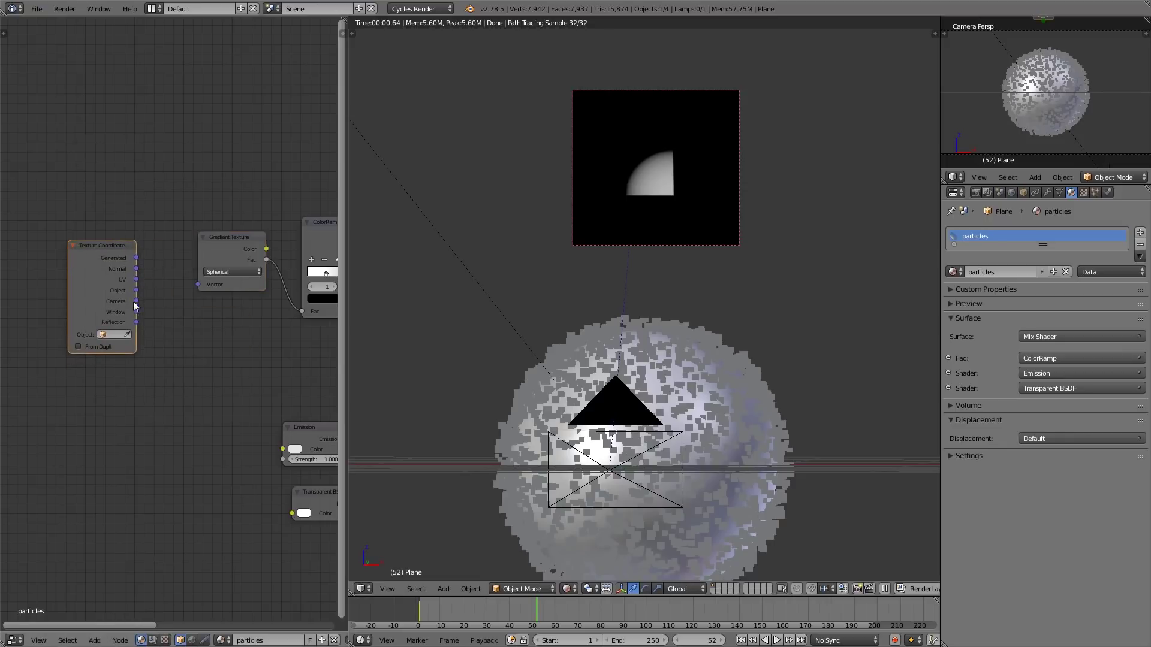
pyautogui.moveTo(136, 290); pyautogui.dragTo(198, 284)
# Shift the mask ColorRamp's stops toward the end of the ramp, with the white stop at position 0.868.
pyautogui.moveTo(331, 322); pyautogui.dragTo(177, 354, button='middle')
pyautogui.scroll(2, 177, 354)
pyautogui.moveTo(174, 305); pyautogui.dragTo(224, 304)
pyautogui.moveTo(228, 304); pyautogui.dragTo(258, 302)
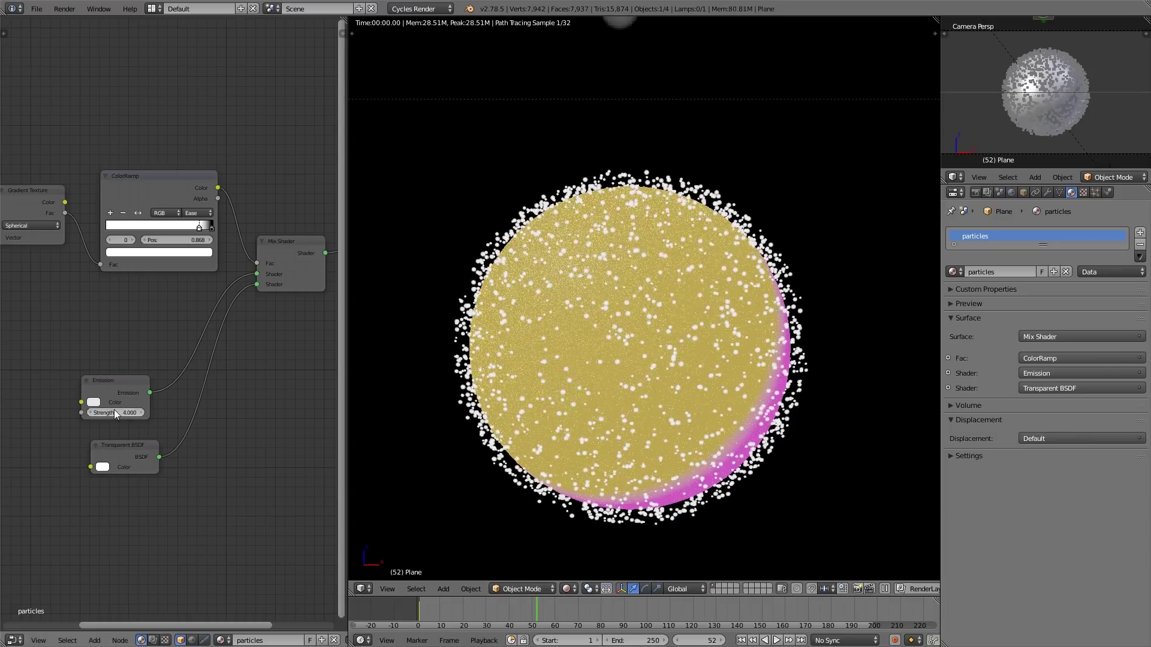
# Set the particle Emission colour to yellow and connect the duplicated ColorRamp to the Emission's Color input.
pyautogui.click(93, 402)
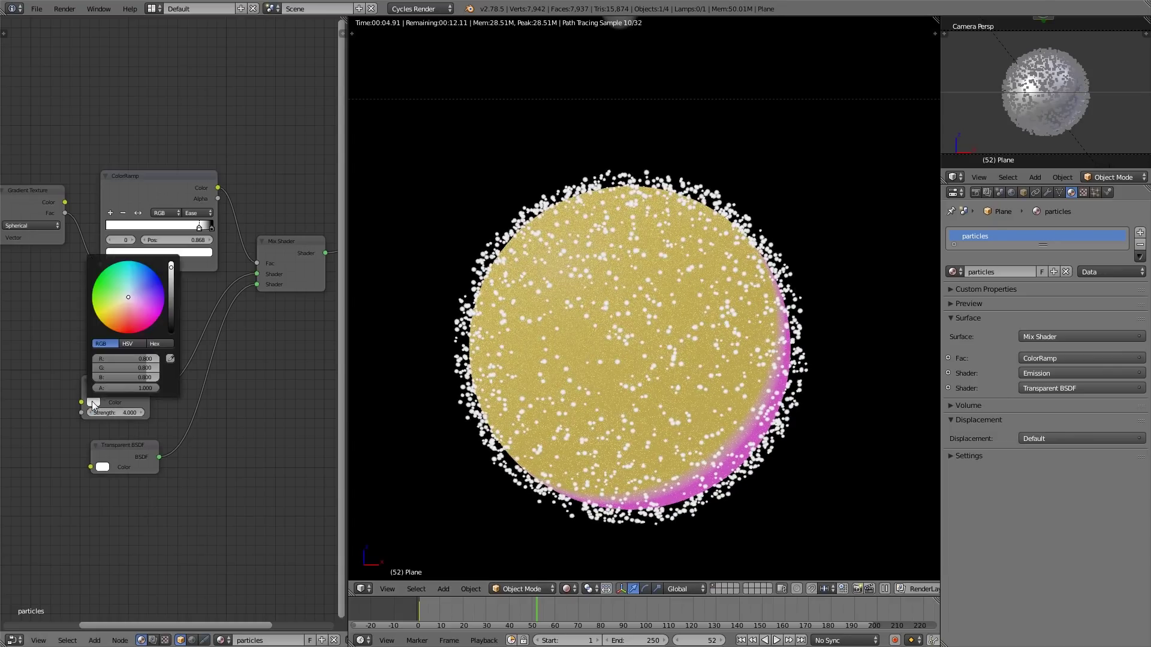
pyautogui.click(112, 317)
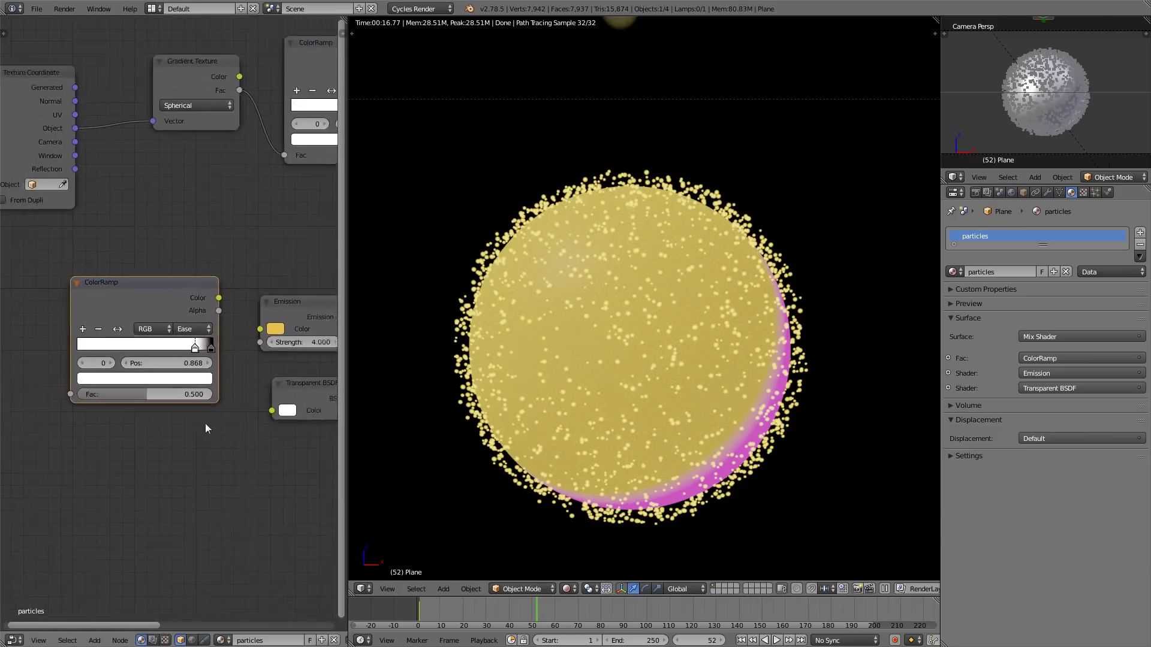
pyautogui.scroll(-1, 205, 419)
pyautogui.moveTo(215, 300); pyautogui.dragTo(253, 328)
pyautogui.moveTo(226, 344); pyautogui.dragTo(258, 313, button='middle')
# Recolour the duplicated ColorRamp's white stop to yellow-orange and its black stop to bright magenta.
pyautogui.click(174, 342)
pyautogui.click(145, 243)
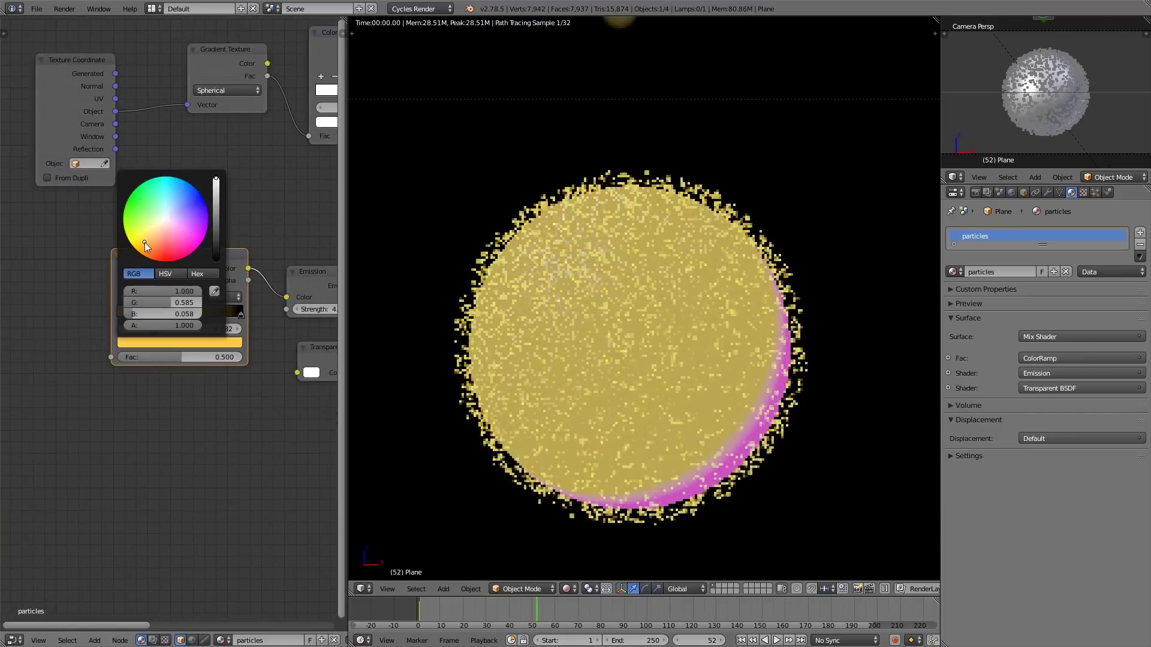
pyautogui.click(241, 314)
pyautogui.click(222, 342)
pyautogui.click(218, 184)
pyautogui.click(193, 239)
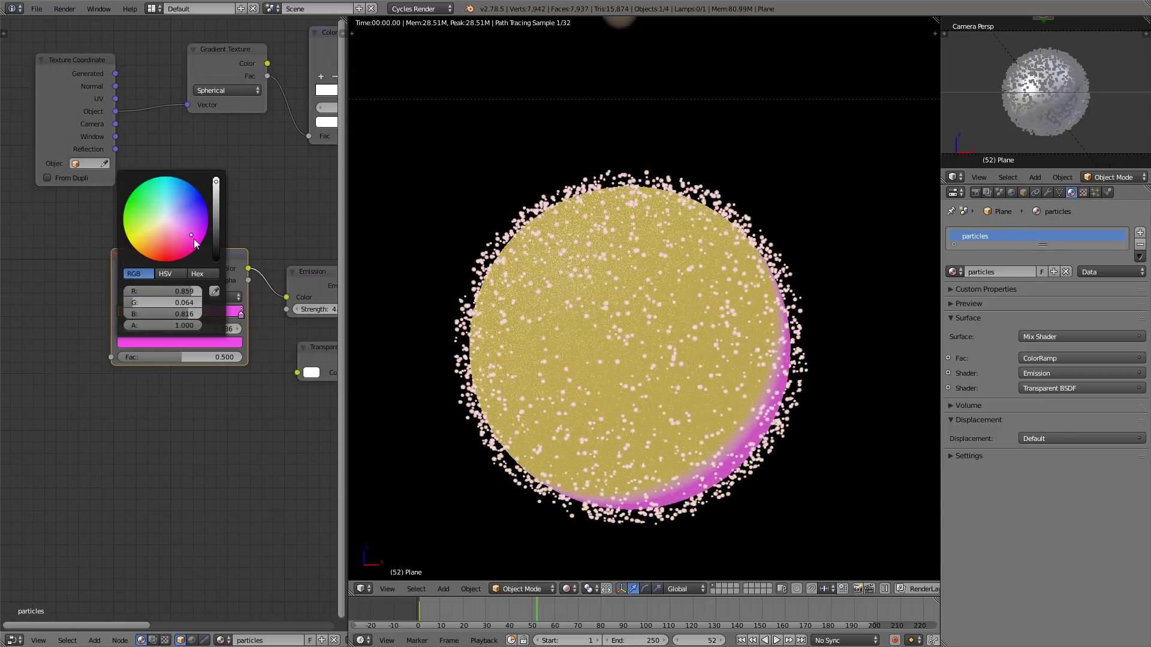
# Add a Particle Info node and place it well before the yellow-magenta ColorRamp, leaving room for another node between them.
pyautogui.moveTo(64, 320); pyautogui.dragTo(121, 322, button='middle')
pyautogui.hotkey('shift', 'a')
pyautogui.moveTo(121, 322)
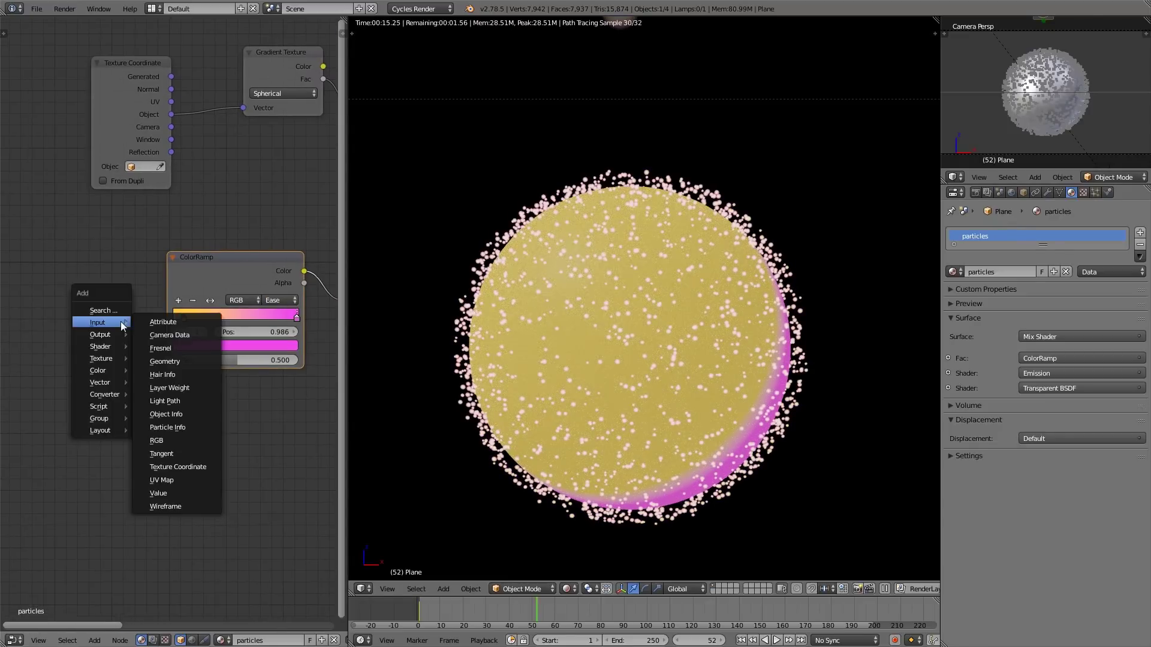
pyautogui.click(169, 426)
pyautogui.click(33, 303)
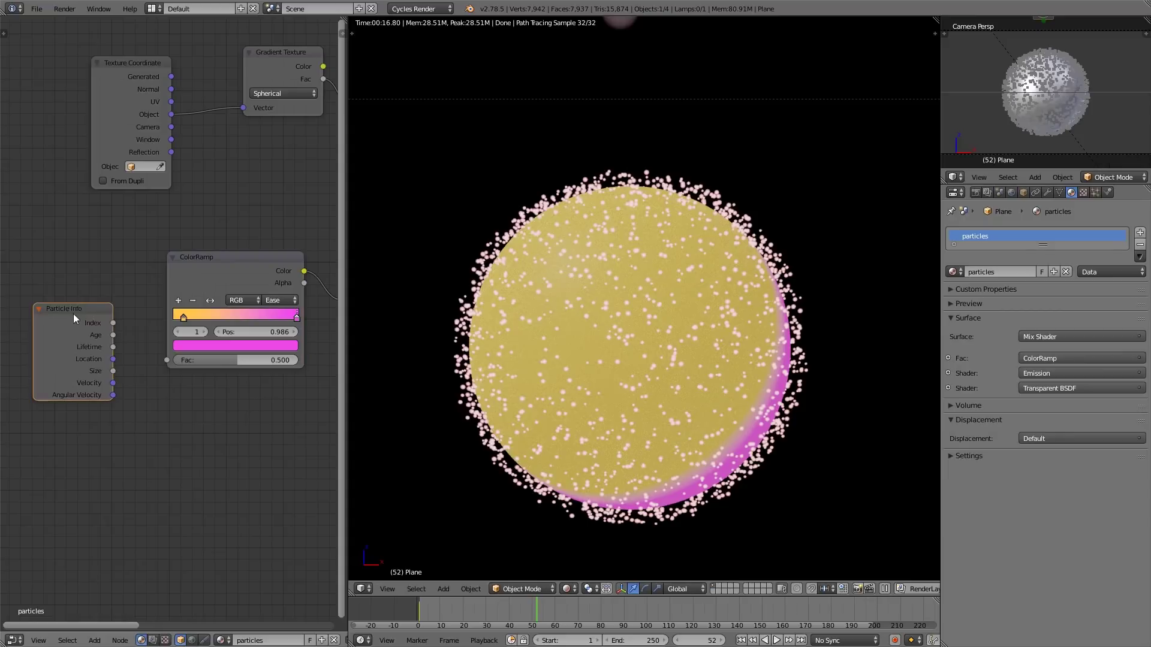
pyautogui.moveTo(73, 314); pyautogui.dragTo(27, 318)
pyautogui.moveTo(93, 451); pyautogui.dragTo(185, 424, button='middle')
pyautogui.moveTo(139, 297); pyautogui.dragTo(53, 305)
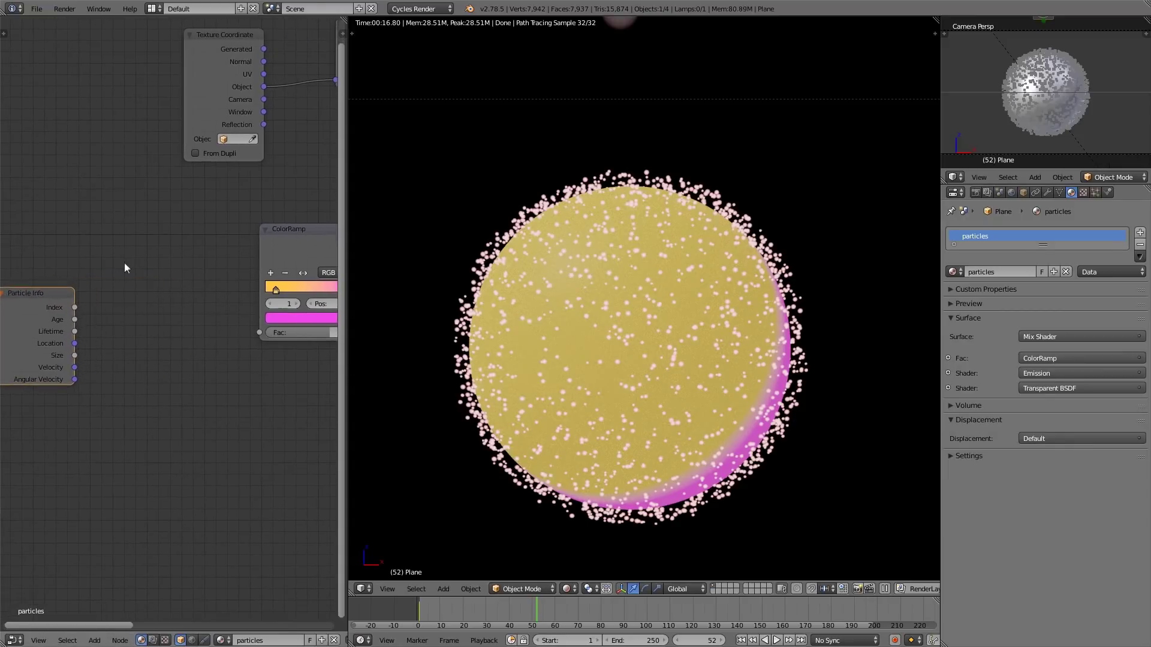
# Add a Normal node before the yellow-magenta ColorRamp and connect its Dot output to the ramp's Fac.
pyautogui.hotkey('shift', 'a')
pyautogui.moveTo(112, 310)
pyautogui.click(180, 339)
pyautogui.click(124, 292)
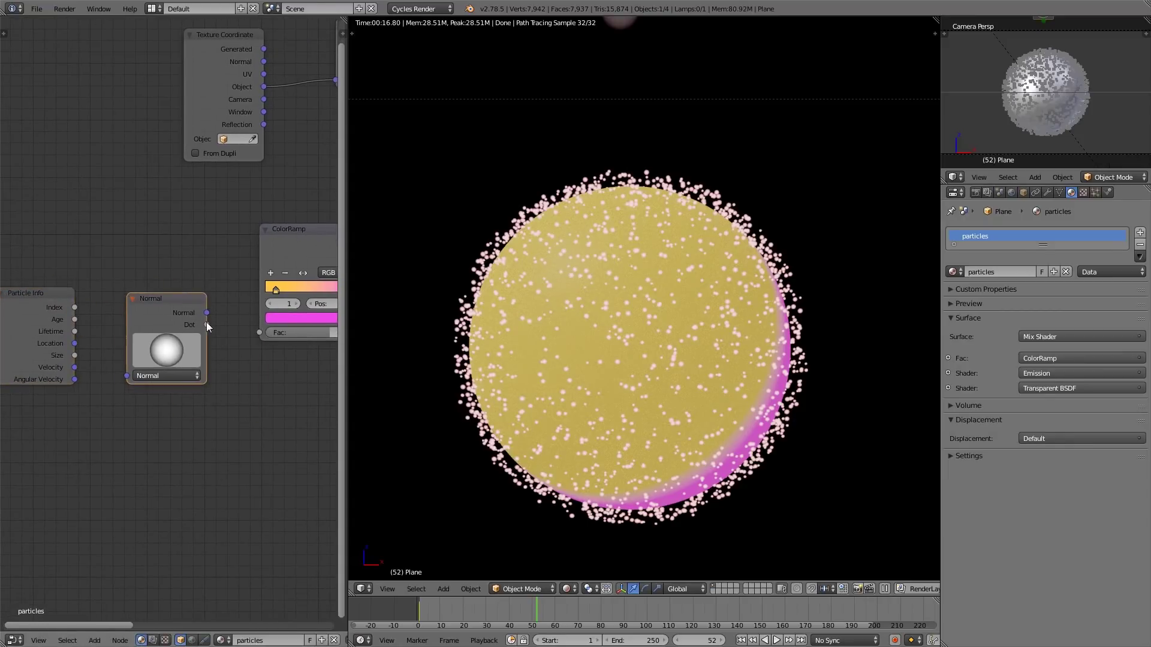
pyautogui.moveTo(243, 363); pyautogui.dragTo(196, 373, button='middle')
pyautogui.moveTo(161, 334); pyautogui.dragTo(214, 341)
pyautogui.moveTo(120, 305); pyautogui.dragTo(149, 258, button='middle')
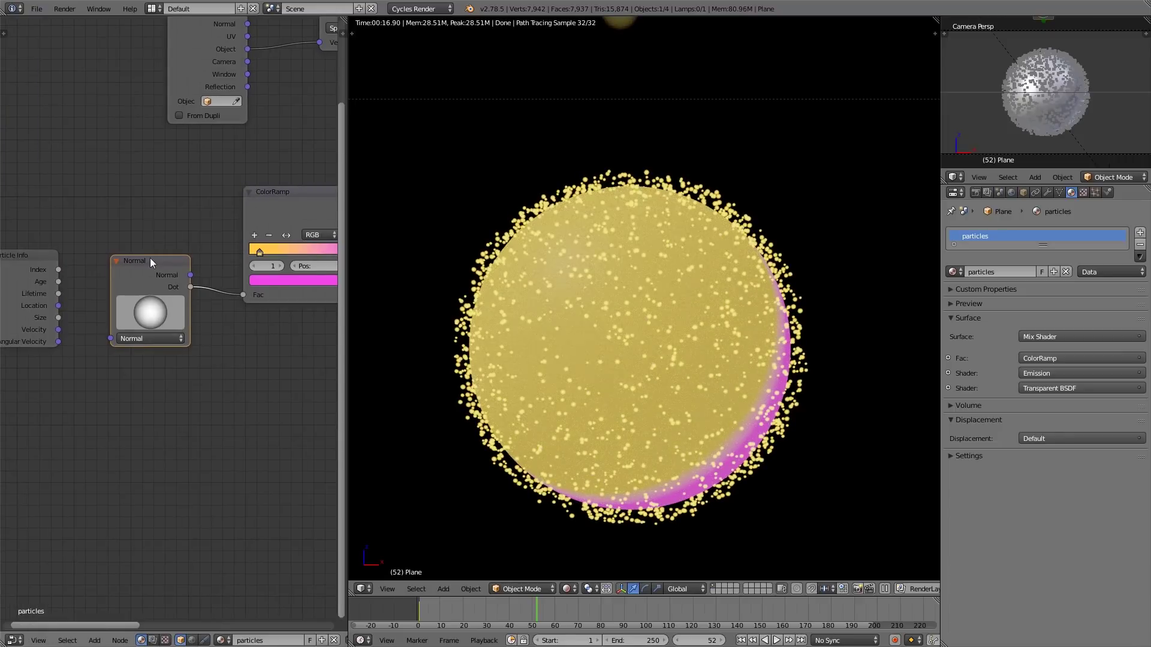
# Connect the Particle Info's Location output to the Normal node's input.
pyautogui.moveTo(60, 304); pyautogui.dragTo(81, 311)
pyautogui.moveTo(81, 311); pyautogui.dragTo(128, 296, button='middle')
pyautogui.moveTo(110, 292); pyautogui.dragTo(158, 322)
pyautogui.moveTo(158, 321); pyautogui.dragTo(107, 323, button='middle')
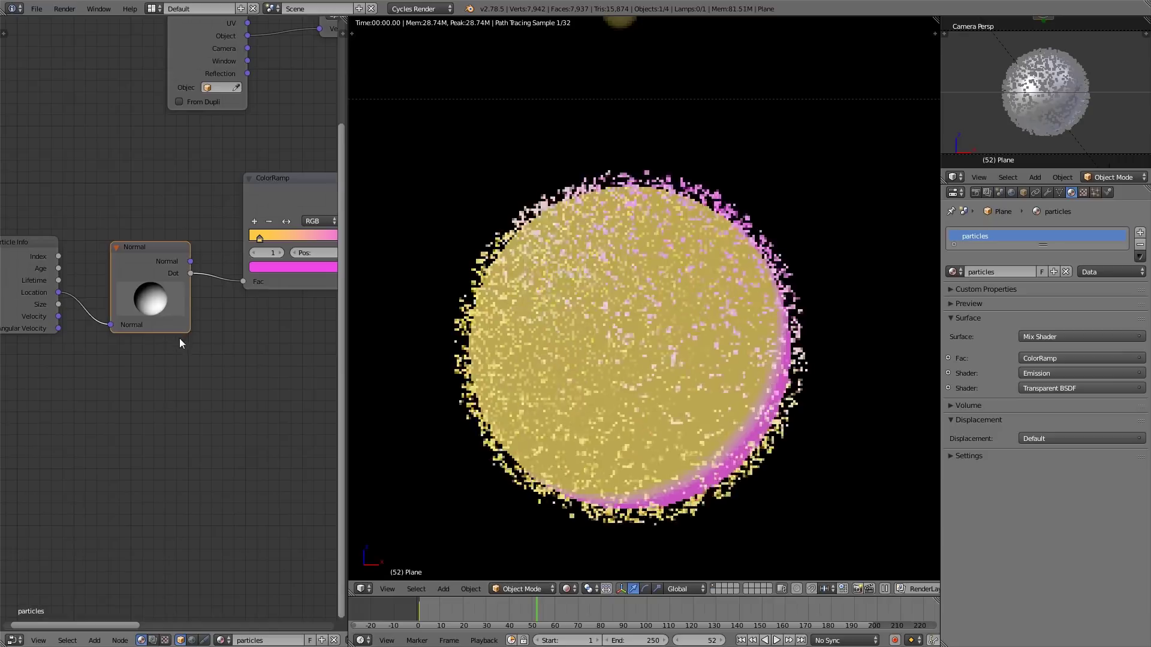
# Rotate the Normal node's direction to match the sphere's magenta side and move the ramp's yellow stop to position 0.314.
pyautogui.moveTo(180, 342)
pyautogui.mouseDown()
pyautogui.moveTo(164, 371)
pyautogui.moveTo(186, 335)
pyautogui.moveTo(210, 339)
pyautogui.mouseUp()
pyautogui.moveTo(260, 380); pyautogui.dragTo(175, 379, button='middle')
pyautogui.scroll(-2, 175, 378)
pyautogui.moveTo(173, 258); pyautogui.dragTo(199, 260)
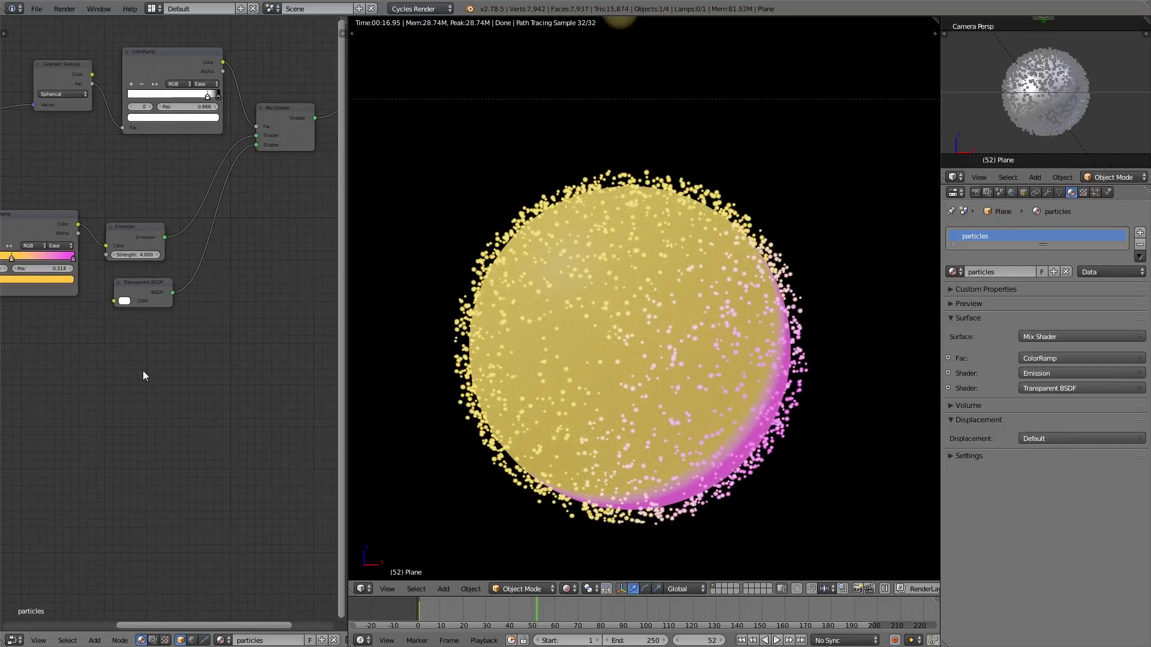
# Return the viewport to solid shading and play the animation up to frame 123.
pyautogui.press('z')
pyautogui.press('z')
pyautogui.hotkey('alt', 'a')
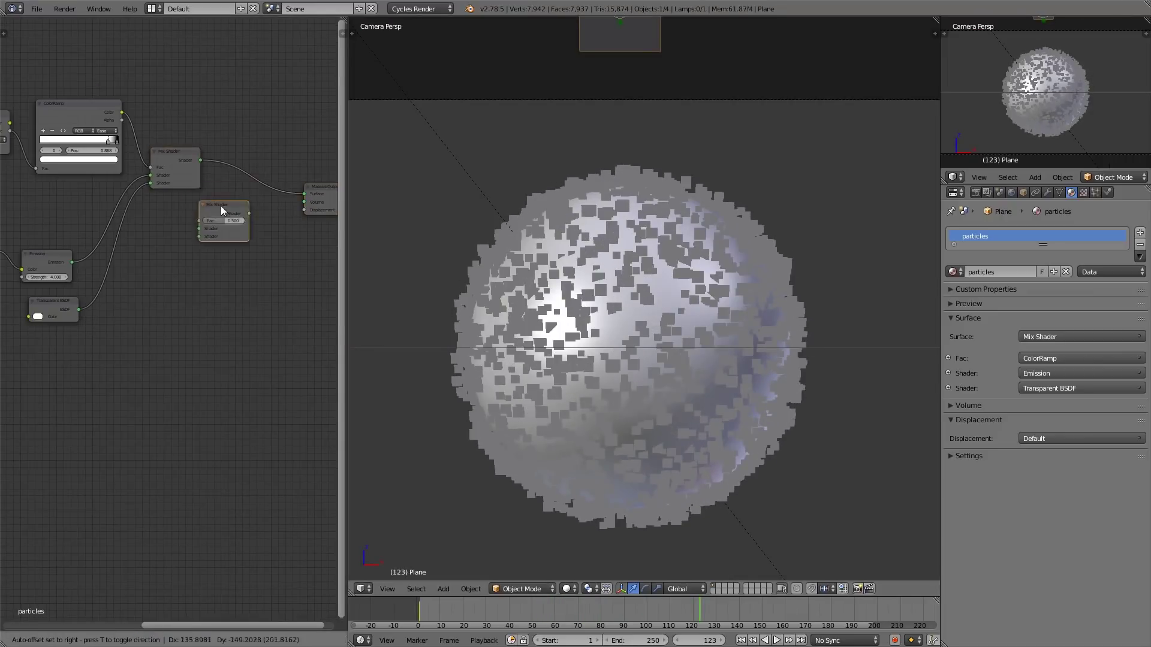
# Insert a second Mix Shader before the Material Output and connect a duplicated Transparent BSDF to its free shader input.
pyautogui.click(253, 181)
pyautogui.scroll(1, 57, 305)
pyautogui.moveTo(57, 305); pyautogui.dragTo(59, 329, button='middle')
pyautogui.click(60, 329)
pyautogui.hotkey('shift', 'd')
pyautogui.click(151, 317)
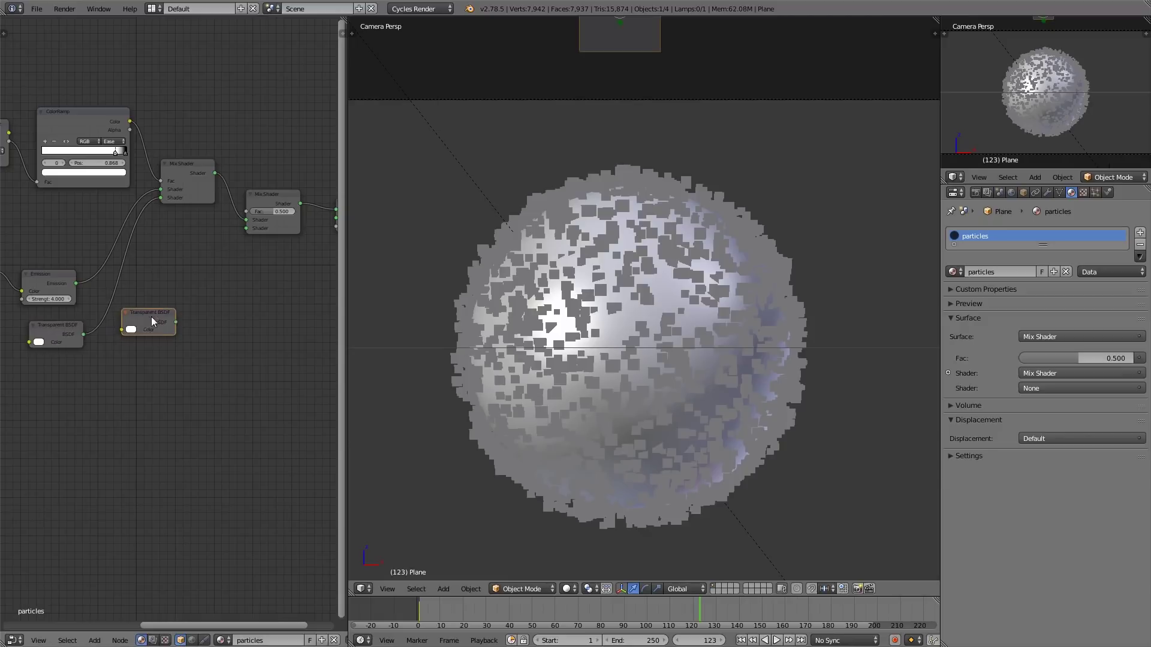
pyautogui.moveTo(175, 322); pyautogui.dragTo(274, 286)
pyautogui.scroll(-1, 169, 390)
pyautogui.moveTo(169, 390); pyautogui.dragTo(253, 357, button='middle')
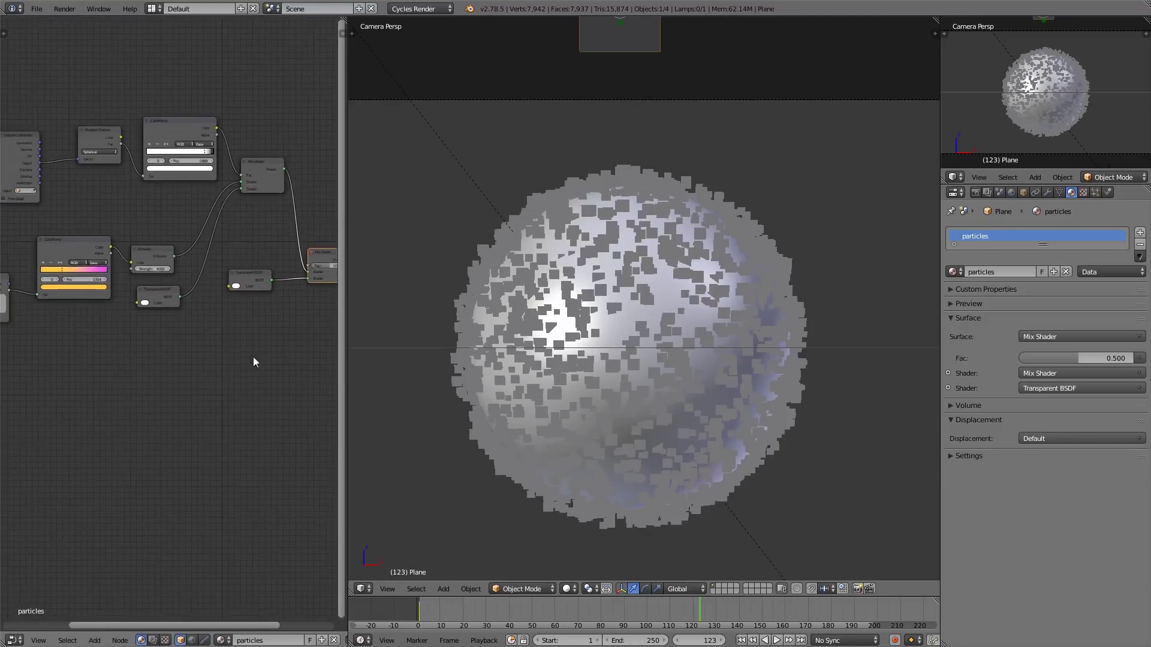
# Duplicate the Particle Info node and place the copy near the second Mix Shader.
pyautogui.scroll(-2, 163, 340)
pyautogui.moveTo(163, 341); pyautogui.dragTo(183, 357, button='middle')
pyautogui.click(29, 274)
pyautogui.hotkey('shift', 'd')
pyautogui.click(253, 302)
pyautogui.scroll(4, 279, 318)
pyautogui.scroll(4, 257, 342)
# Add a Math node set to Divide and feed it the duplicated Particle Info node's Age and Lifetime.
pyautogui.hotkey('shift', 'a')
pyautogui.moveTo(142, 314)
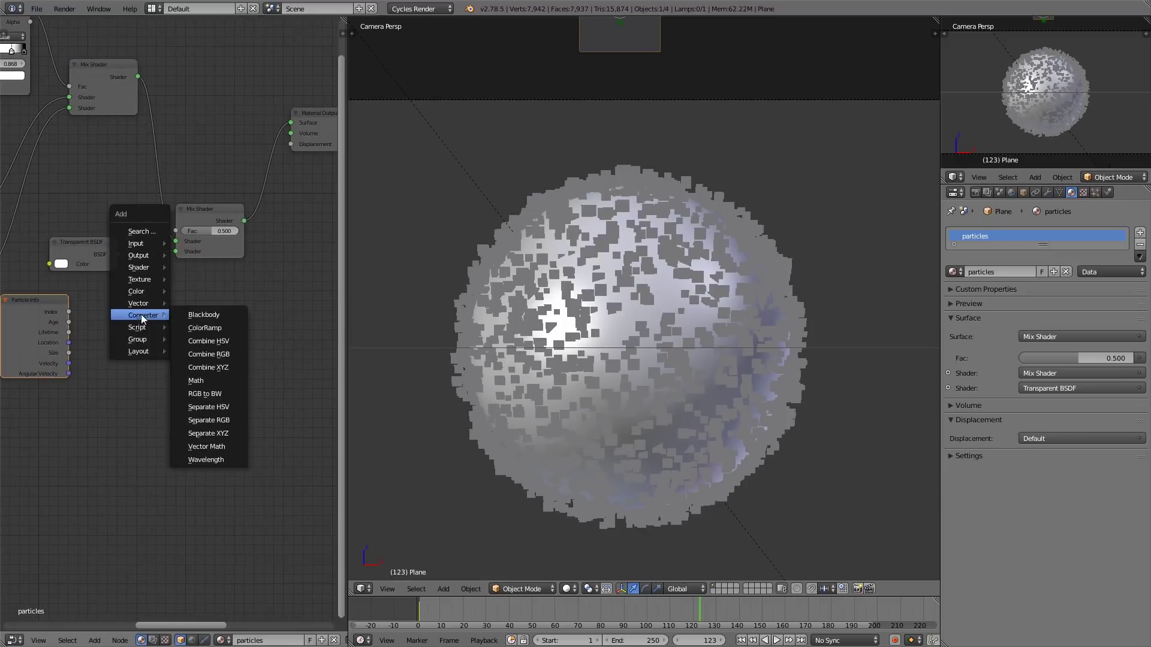
pyautogui.click(198, 384)
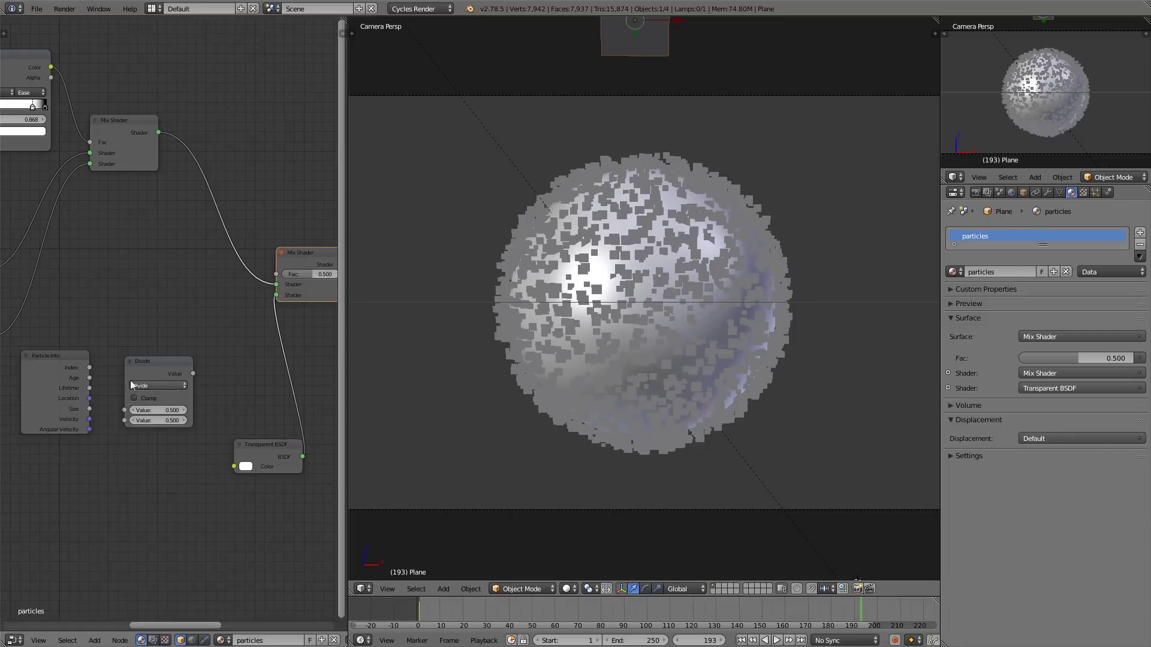
pyautogui.moveTo(90, 378); pyautogui.dragTo(125, 420)
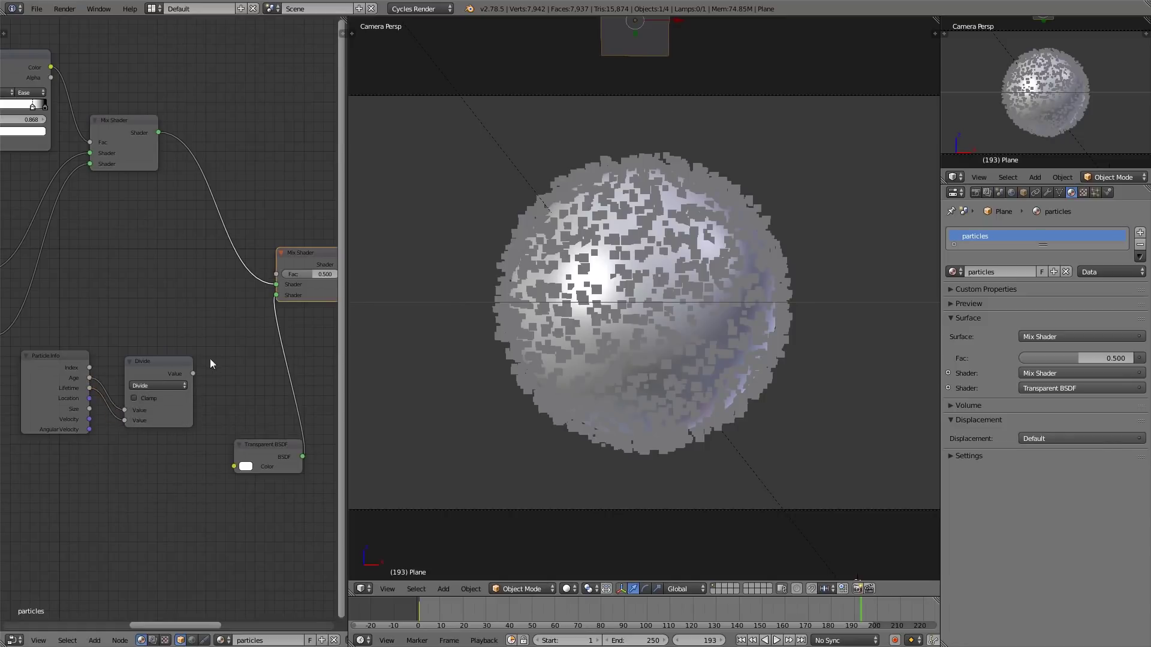
# Connect the Divide node's value to the second Mix Shader's Fac and mute that Mix Shader.
pyautogui.moveTo(210, 359); pyautogui.dragTo(150, 362, button='middle')
pyautogui.moveTo(151, 365); pyautogui.dragTo(233, 264)
pyautogui.click(285, 245)
pyautogui.moveTo(285, 319); pyautogui.dragTo(250, 326, button='middle')
pyautogui.press('m')
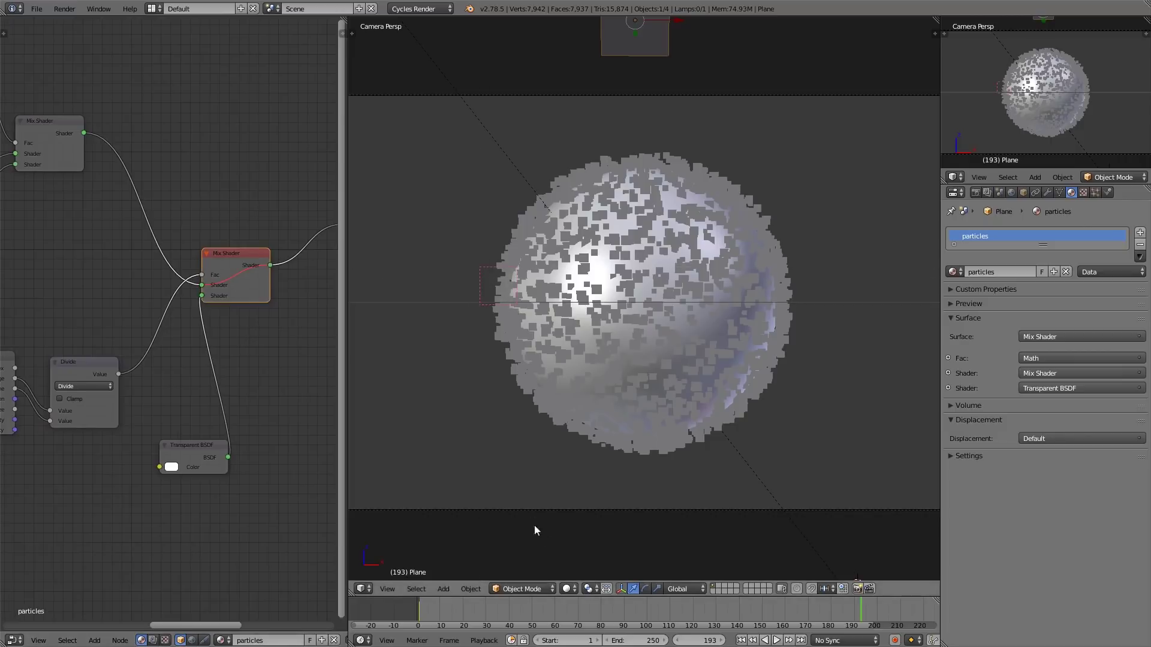
# Preview the bordered region at the sphere's edge with rendered shading at frames 67 and 107.
pyautogui.click(566, 589)
pyautogui.click(599, 505)
pyautogui.click(570, 606)
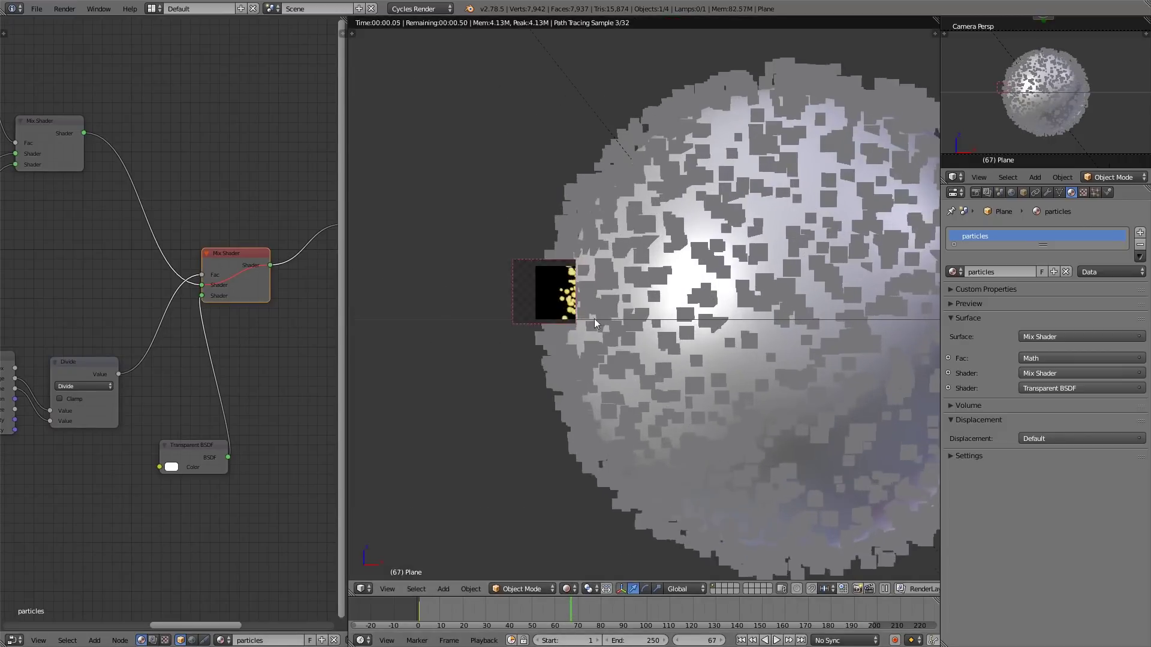
pyautogui.scroll(1, 595, 318)
pyautogui.moveTo(578, 607); pyautogui.dragTo(663, 602)
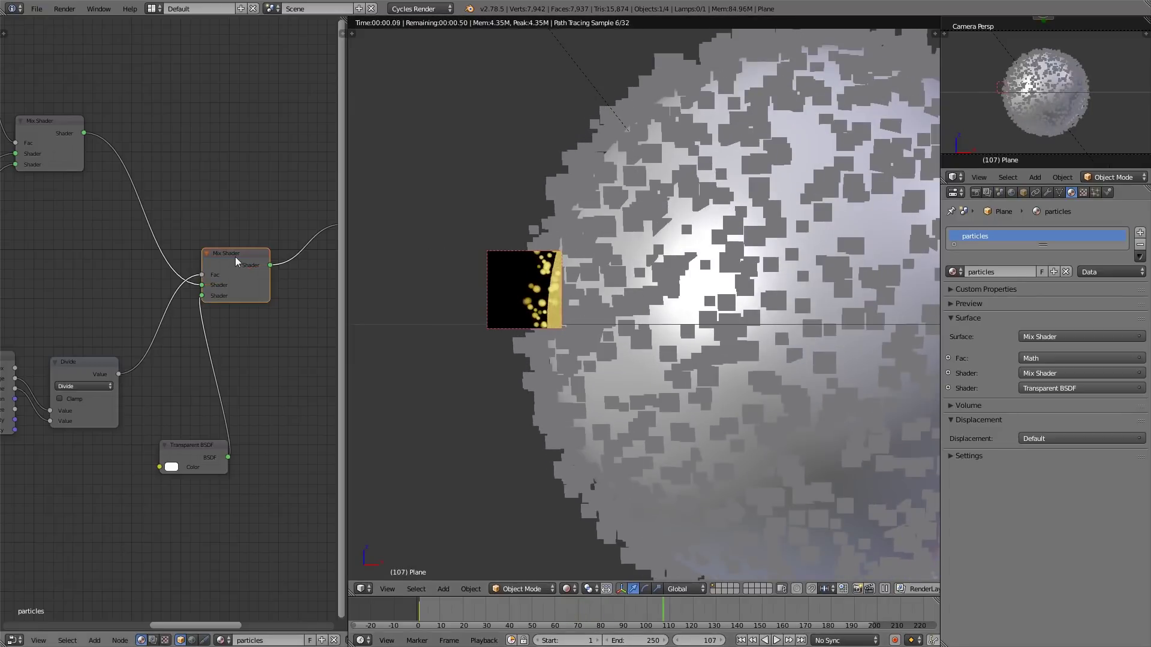
# Play the animation up to frame 135 and render that frame to check the particle fade.
pyautogui.hotkey('alt', 'a')
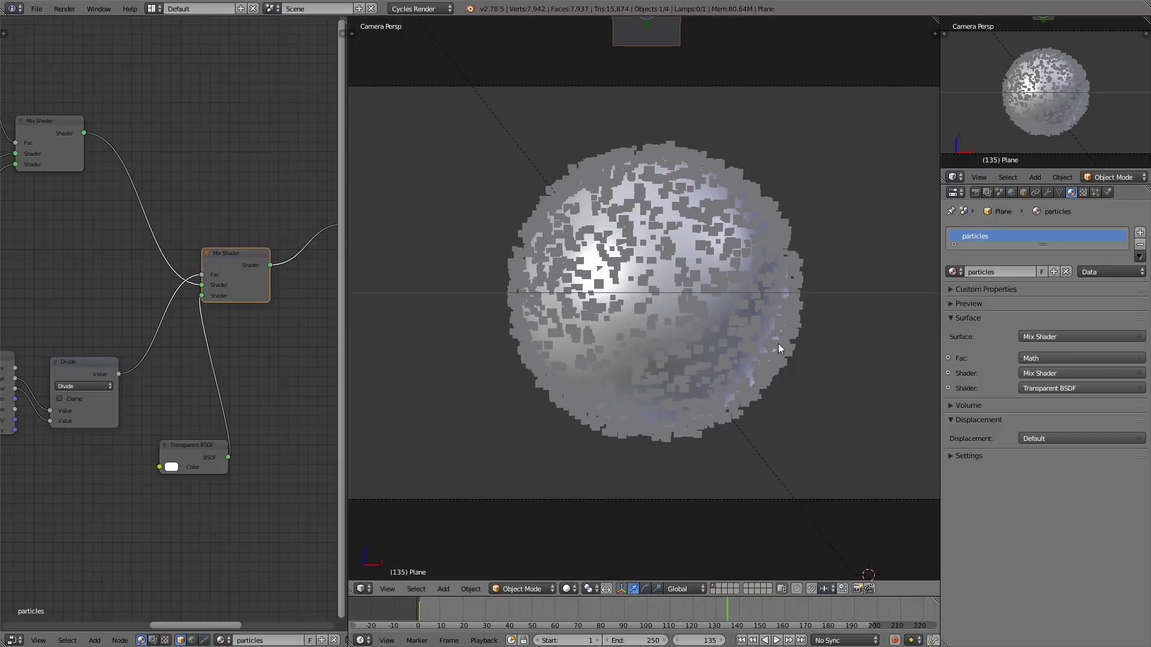
pyautogui.press('F12')
pyautogui.press('Home')
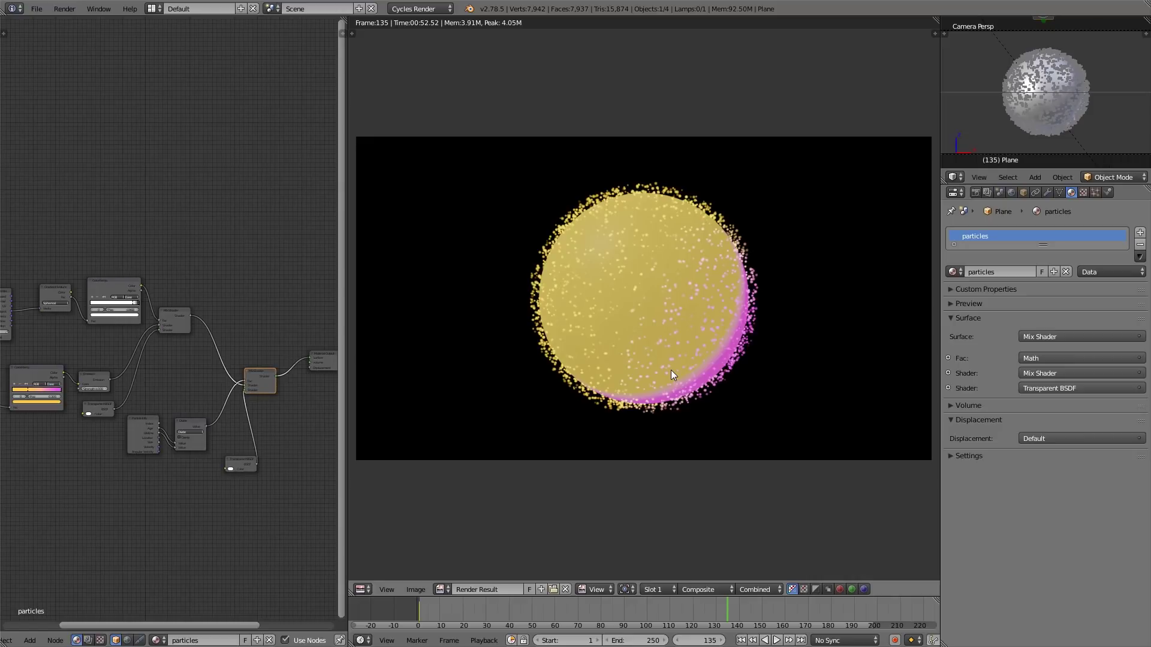
pyautogui.press('Escape')
# Duplicate the sphere in place, move the copy to the second scene layer and display that layer.
pyautogui.rightClick(678, 267)
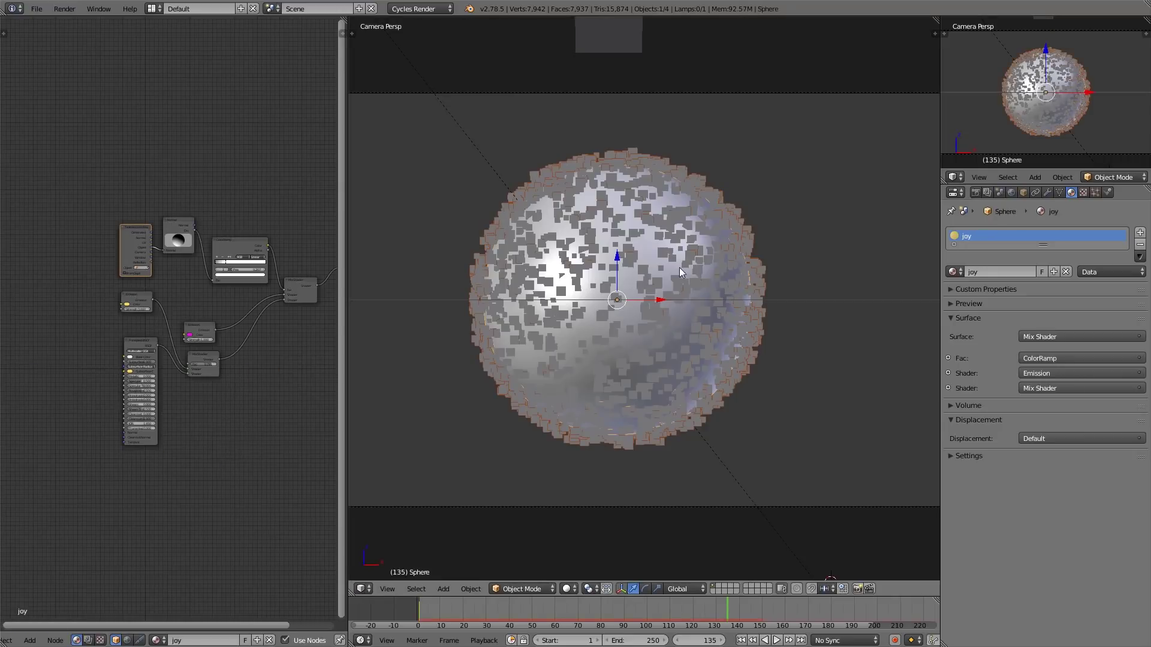
pyautogui.hotkey('shift', 'd')
pyautogui.rightClick(701, 241)
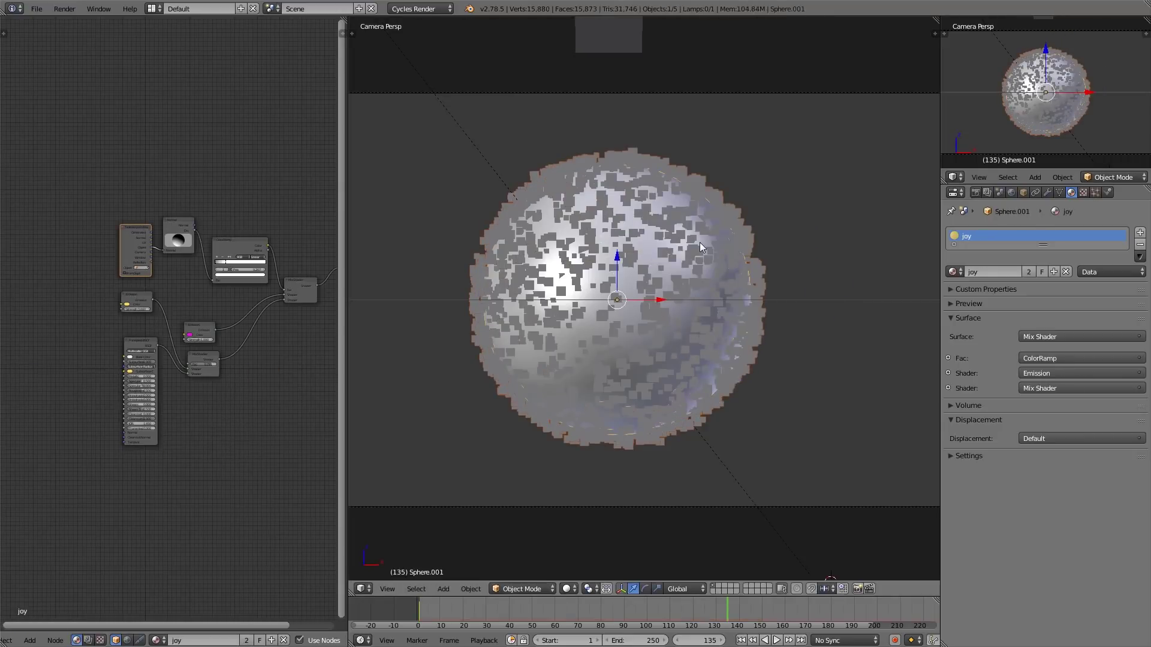
pyautogui.press('m')
pyautogui.click(803, 266)
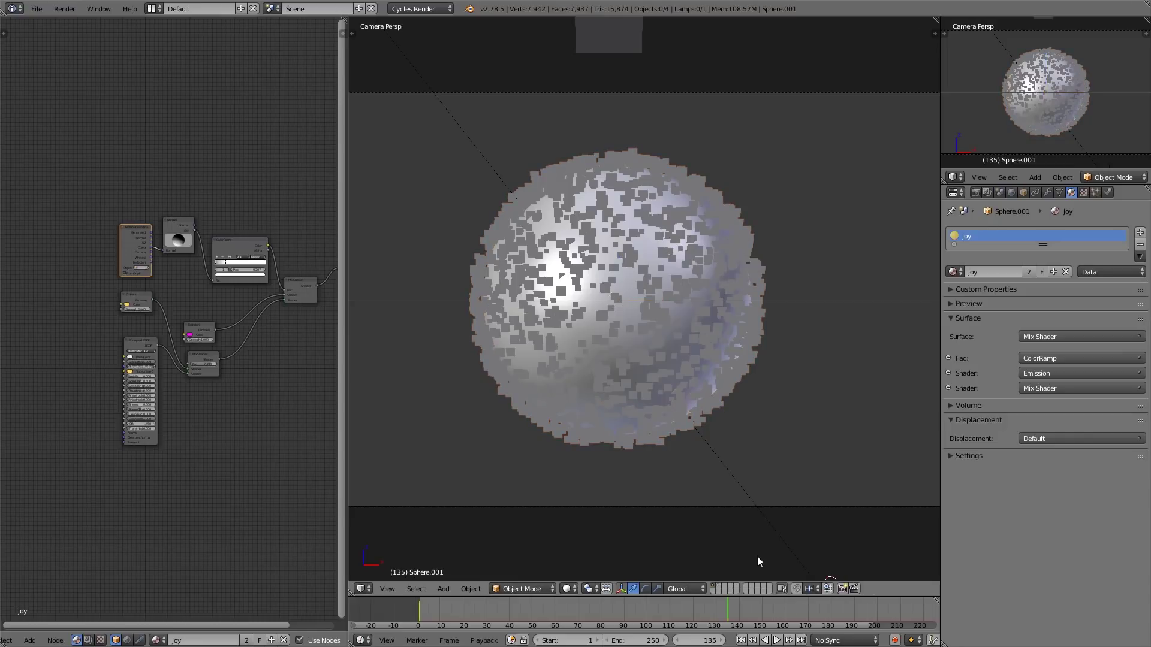
pyautogui.click(720, 588)
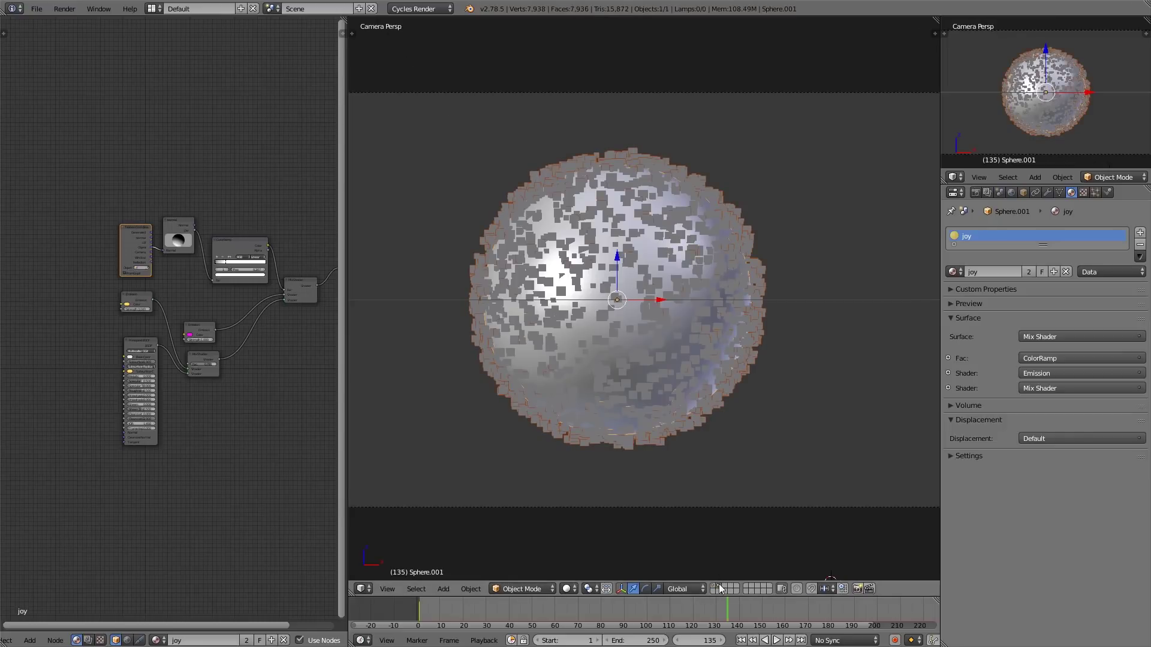
# Remove the joy material from the duplicate sphere and disable its particle system's viewport display.
pyautogui.click(1141, 246)
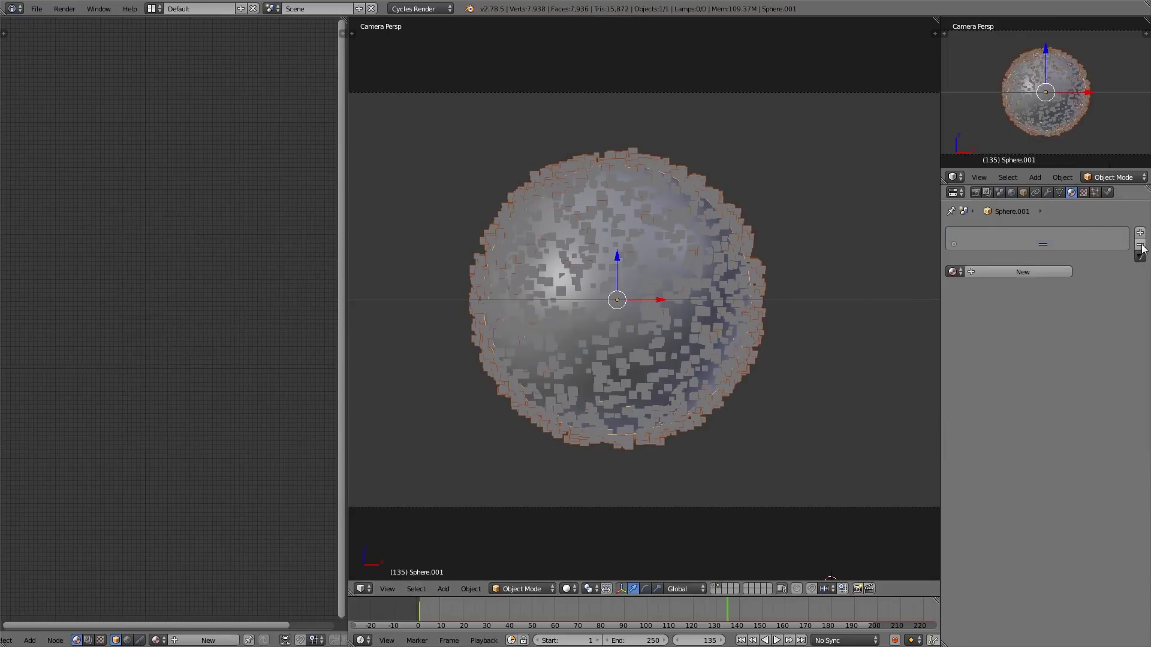
pyautogui.click(1047, 192)
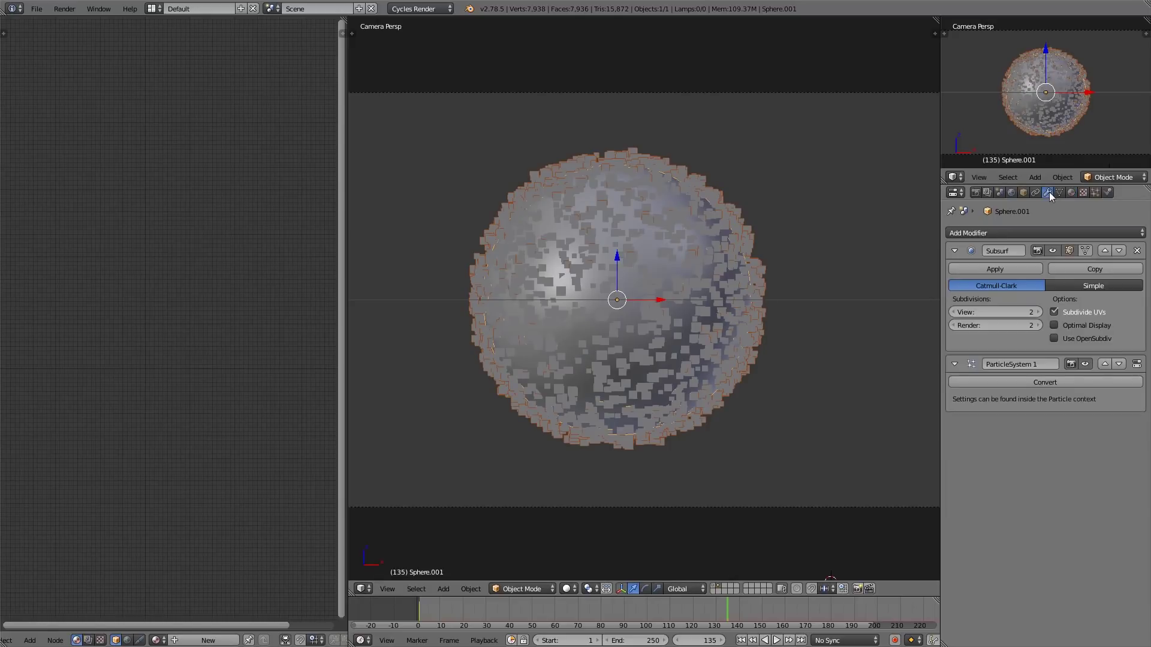
pyautogui.click(1085, 364)
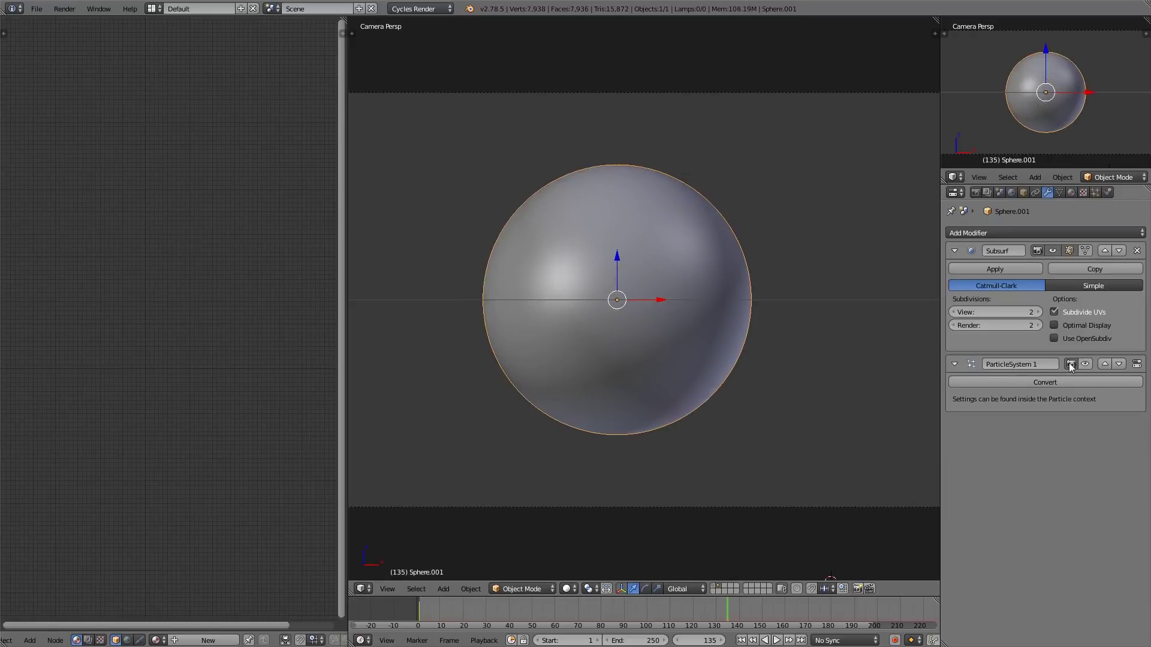
# Add a Sun lamp, place it above and to the left of the sphere and tilt it about -44° around Y.
pyautogui.press('Home')
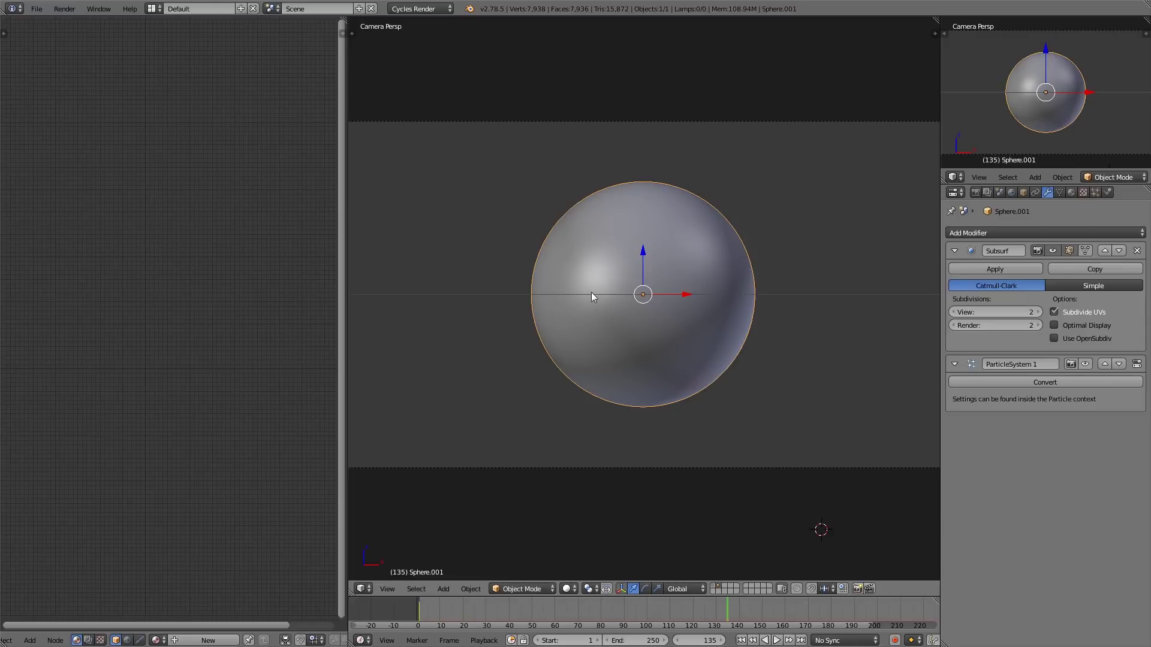
pyautogui.keyDown('shift'); pyautogui.moveTo(597, 297); pyautogui.dragTo(606, 303, button='middle'); pyautogui.keyUp('shift')
pyautogui.hotkey('shift', 'a')
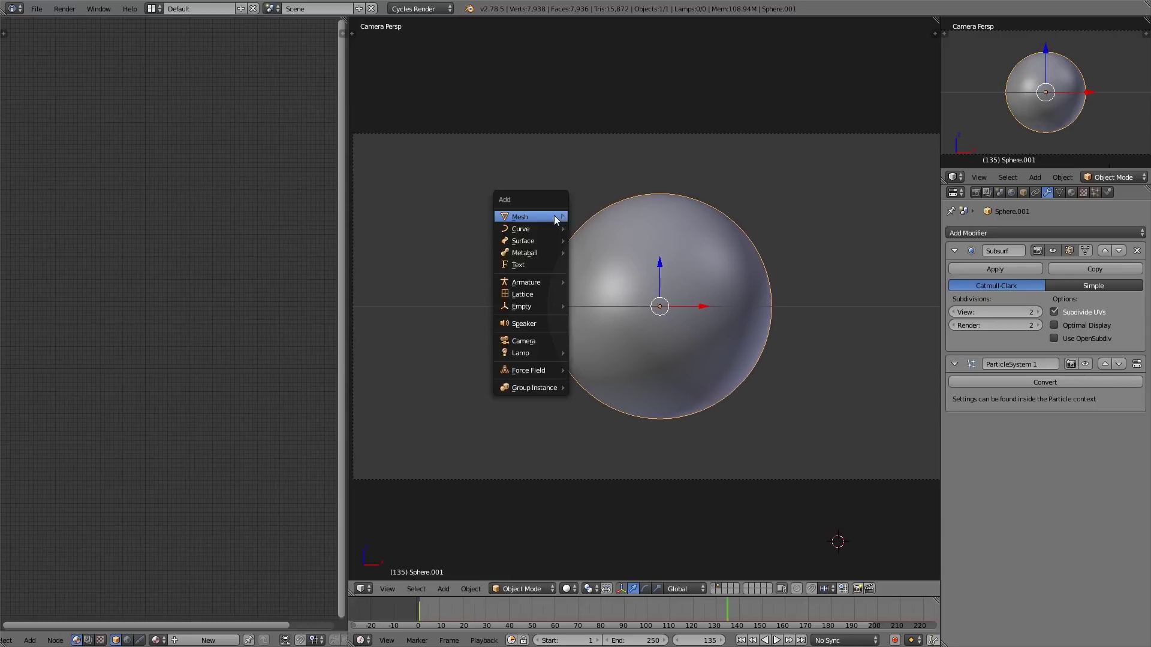
pyautogui.moveTo(556, 220)
pyautogui.moveTo(542, 355)
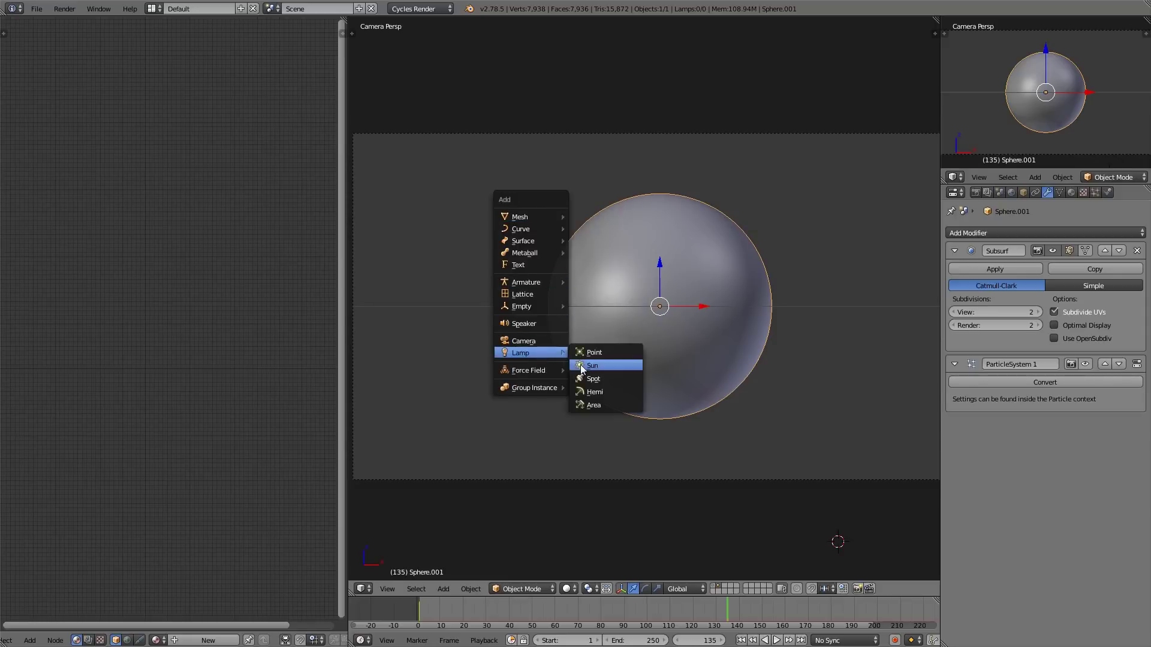
pyautogui.click(580, 365)
pyautogui.scroll(-2, 689, 413)
pyautogui.press('g')
pyautogui.click(500, 168)
pyautogui.scroll(2, 509, 175)
pyautogui.press('r')
pyautogui.click(734, 366)
# From the top view, rotate the sun and move it behind the sphere to about X -2.01, Y 1.43.
pyautogui.press('KP_7')
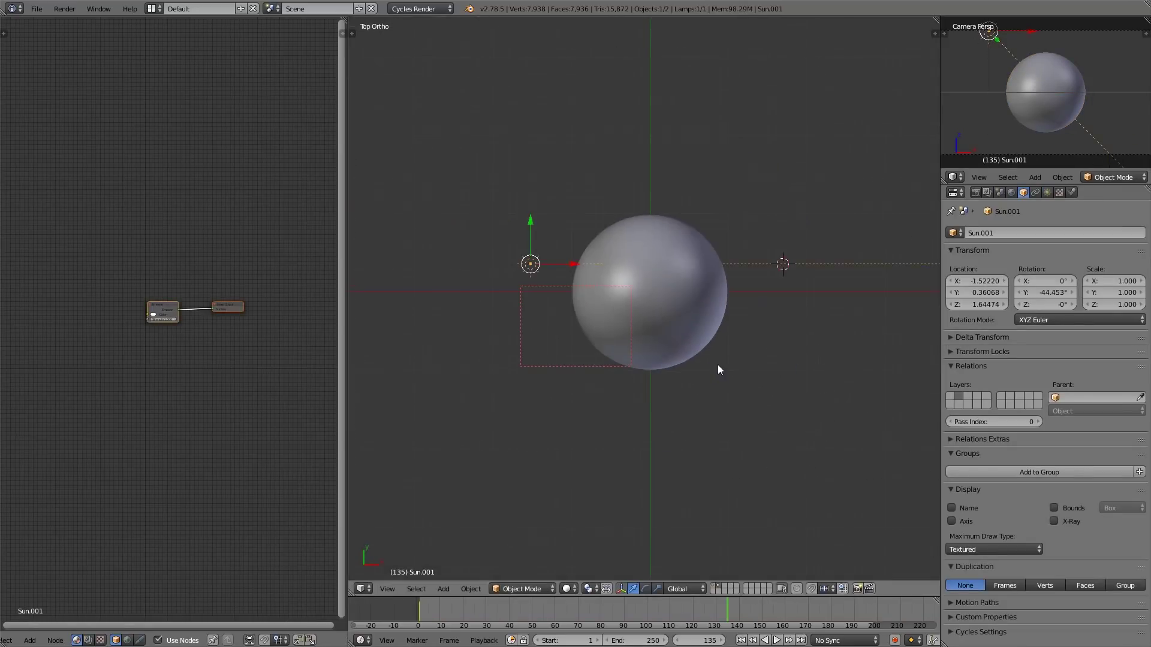
pyautogui.press('r')
pyautogui.click(638, 489)
pyautogui.press('g')
pyautogui.click(598, 405)
pyautogui.scroll(-2, 588, 418)
# Switch the small camera view to rendered shading and refine the sun's rotation from the top and front views.
pyautogui.click(1036, 178)
pyautogui.scroll(-1, 517, 200)
pyautogui.press('r')
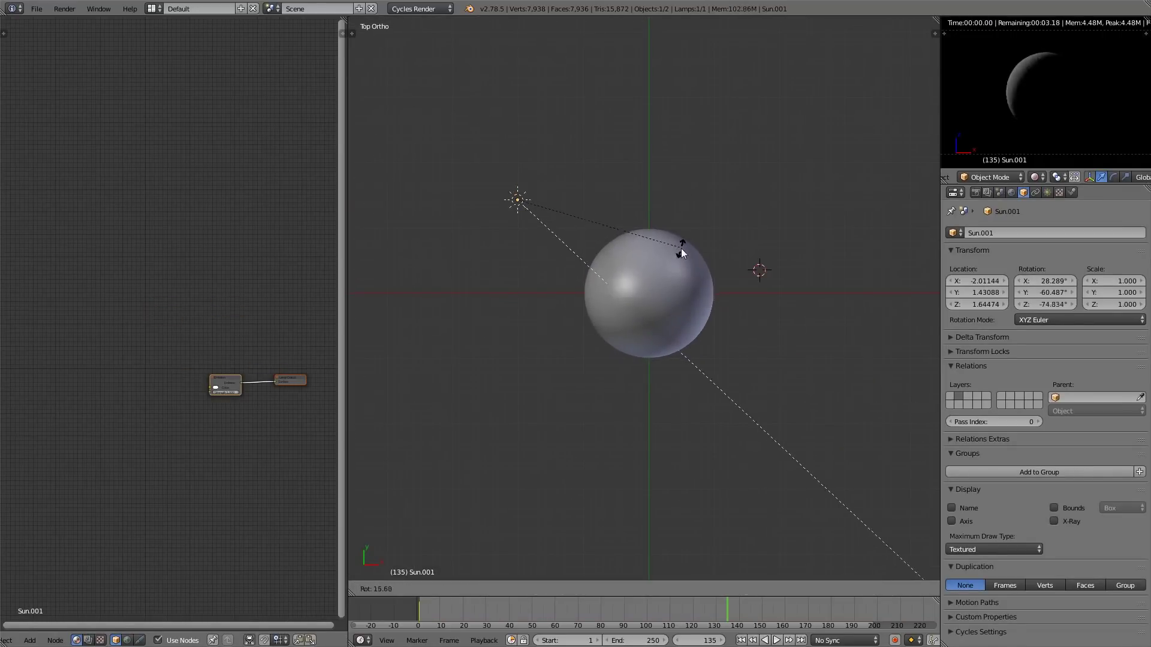
pyautogui.click(680, 248)
pyautogui.press('KP_1')
pyautogui.press('r')
pyautogui.click(760, 326)
# Duplicate the sun to the sphere's other side at about X 2.06, Z 1.05 and aim the copy at the sphere.
pyautogui.hotkey('shift', 'd')
pyautogui.click(889, 343)
pyautogui.press('r')
pyautogui.click(619, 198)
pyautogui.press('KP_7')
pyautogui.press('r')
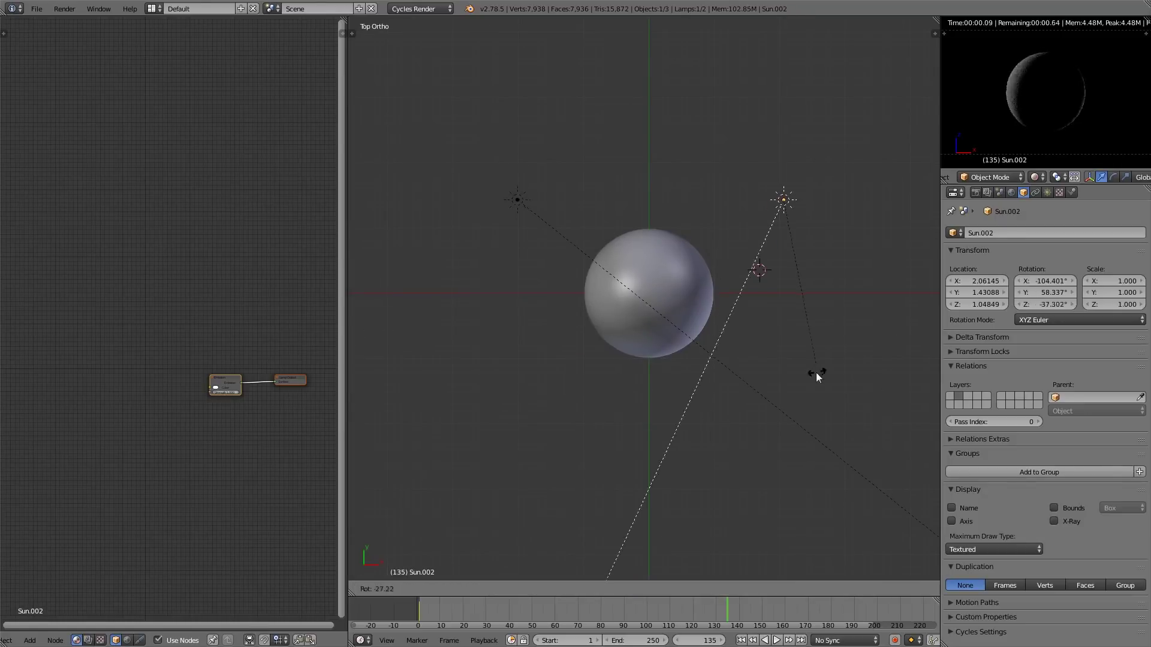
pyautogui.click(791, 384)
# Increase the emission strength of the sun lamp on the sphere's left side.
pyautogui.rightClick(517, 200)
pyautogui.click(1048, 397)
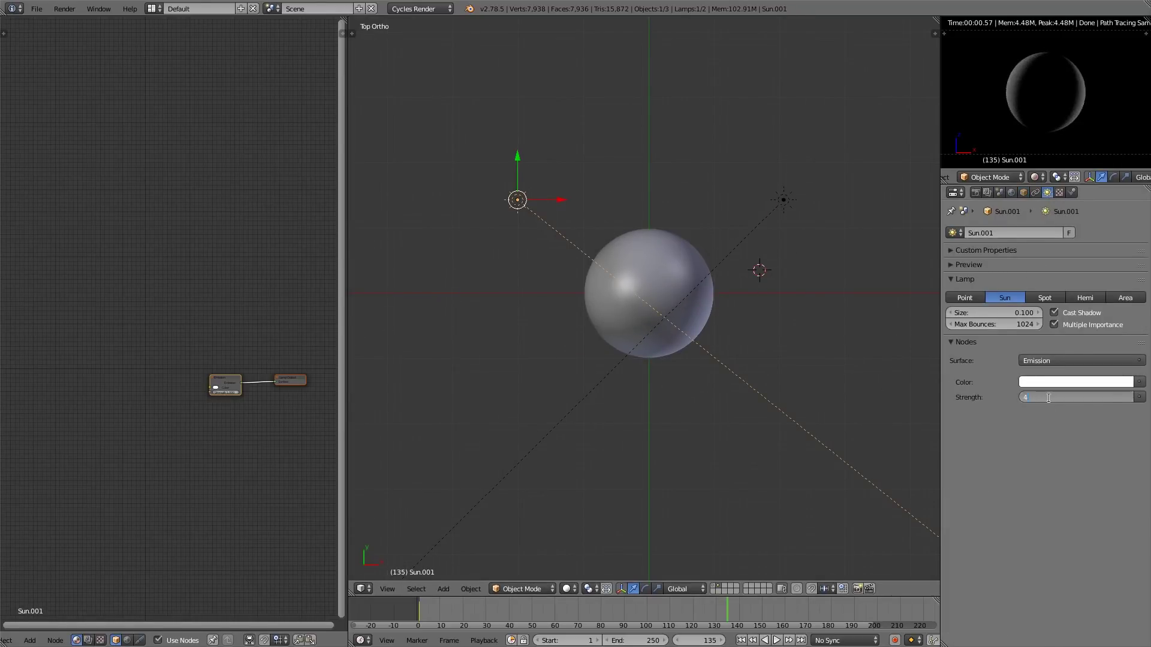
pyautogui.press('Return')
pyautogui.rightClick(783, 199)
# Display the first scene layer and exclude the second layer from the Base render layer.
pyautogui.click(980, 191)
pyautogui.click(988, 191)
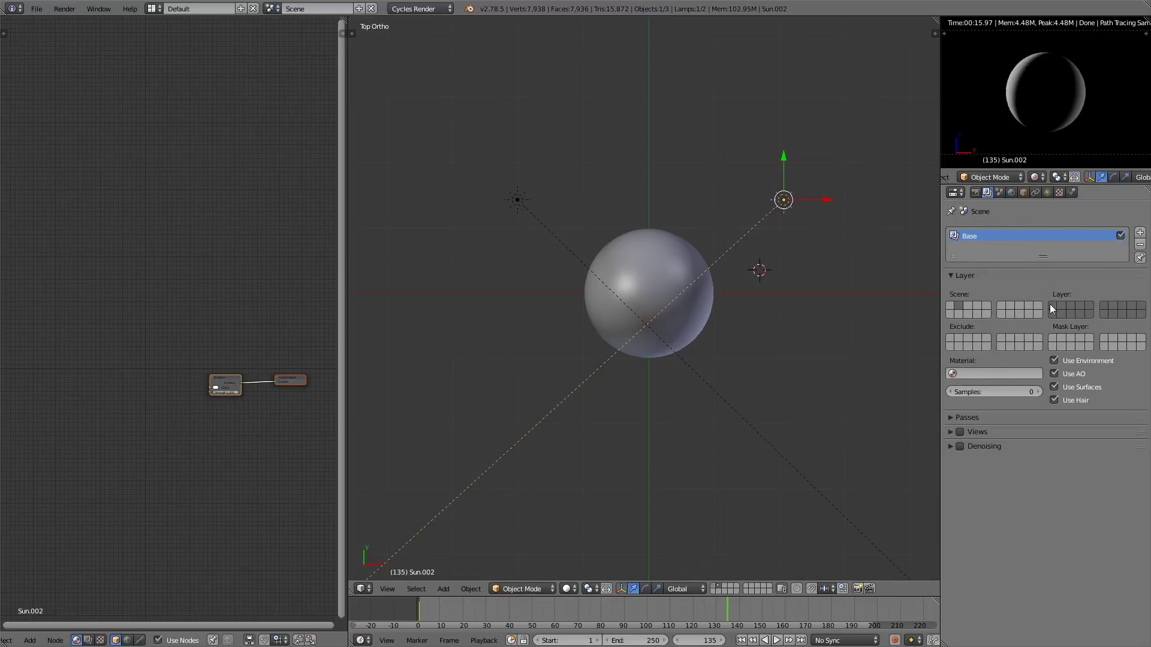
pyautogui.click(714, 587)
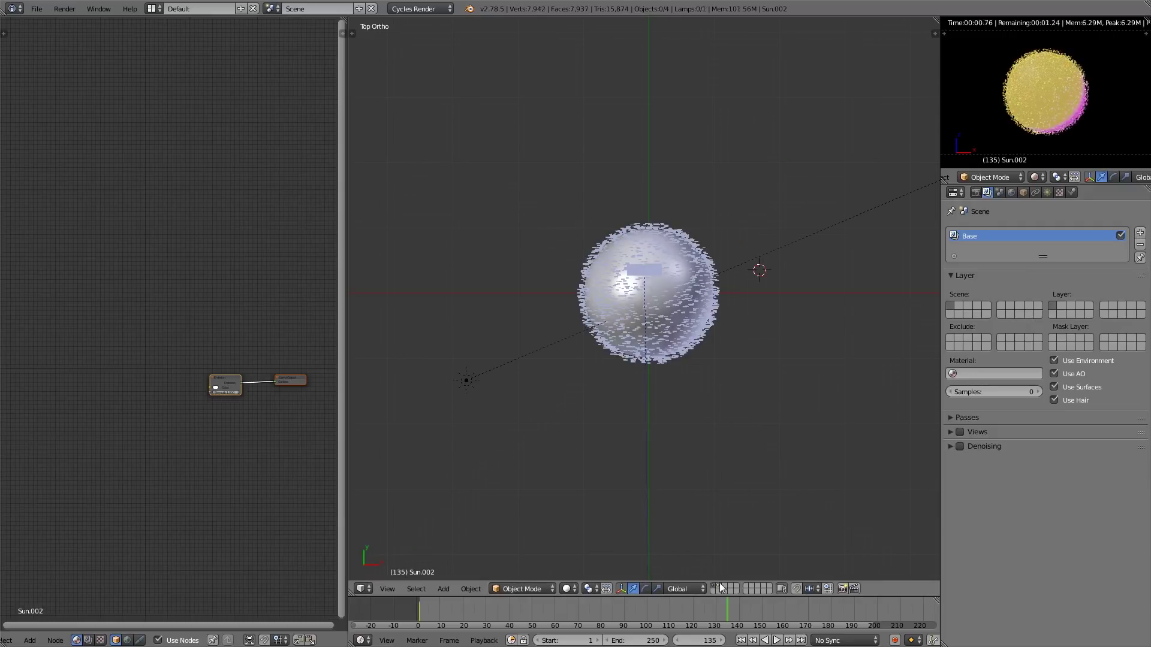
pyautogui.click(957, 338)
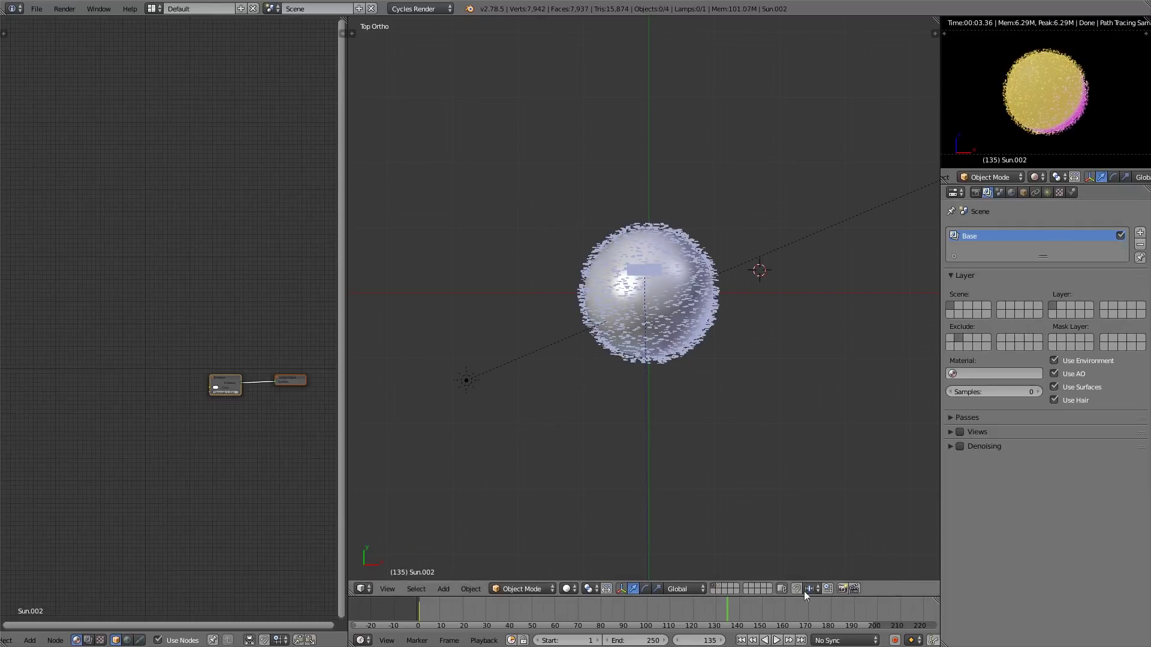
# Display the second scene layer and add a render layer named "rim light" that uses it and excludes the first layer.
pyautogui.click(722, 588)
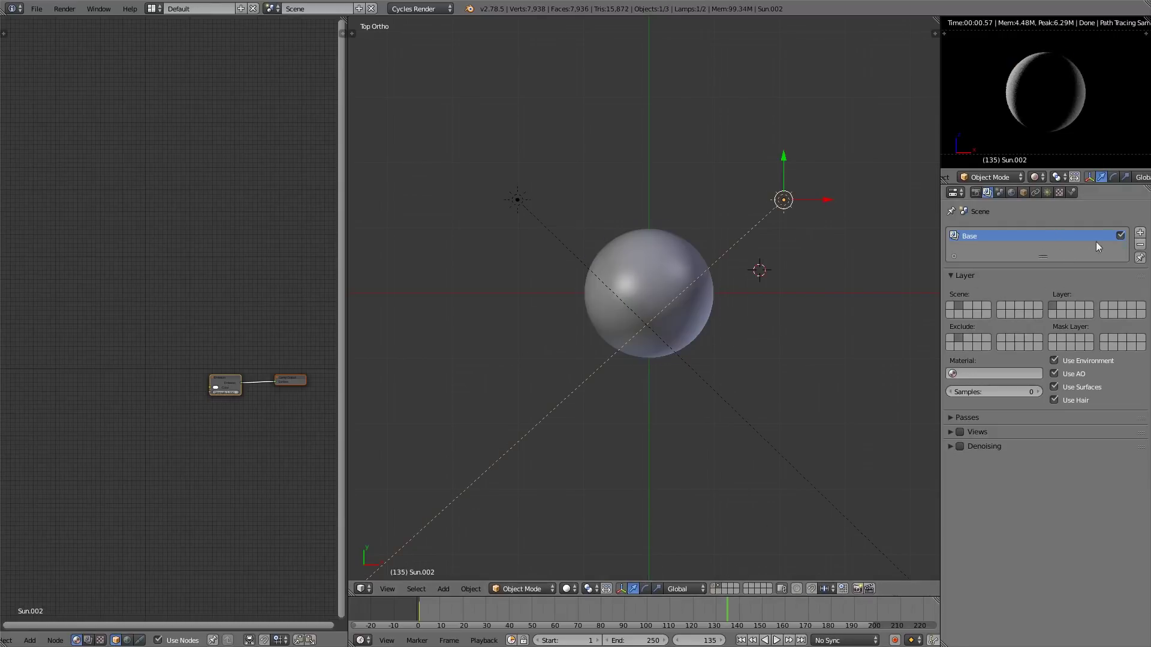
pyautogui.click(1141, 234)
pyautogui.doubleClick(995, 246)
pyautogui.write('rim')
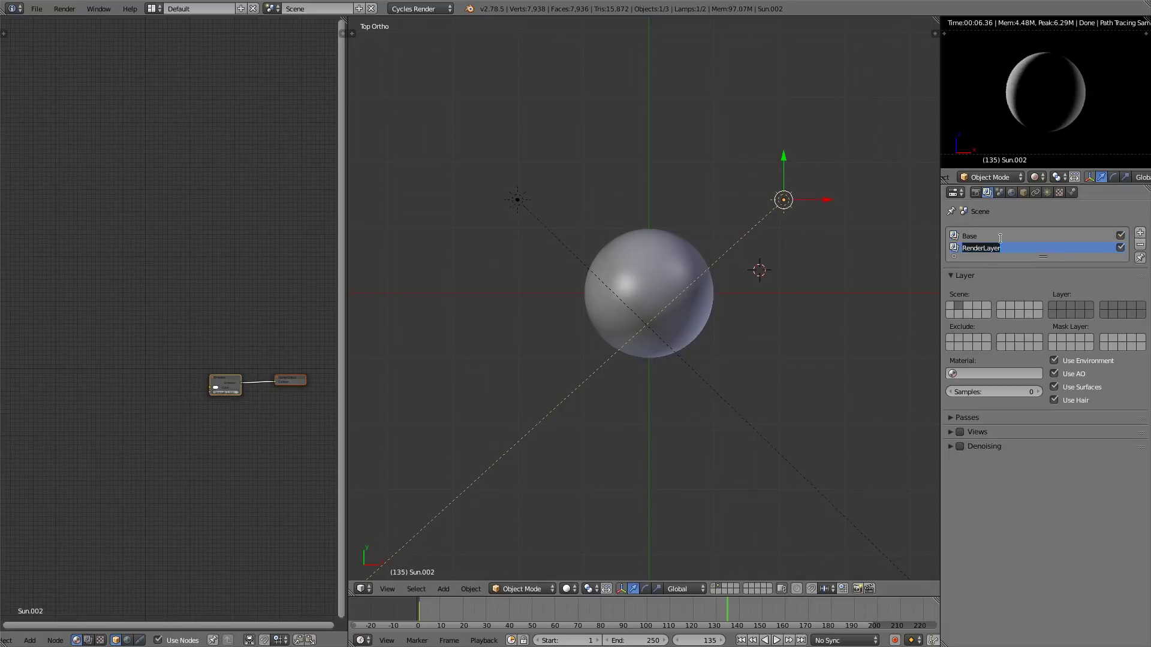
pyautogui.press('Return')
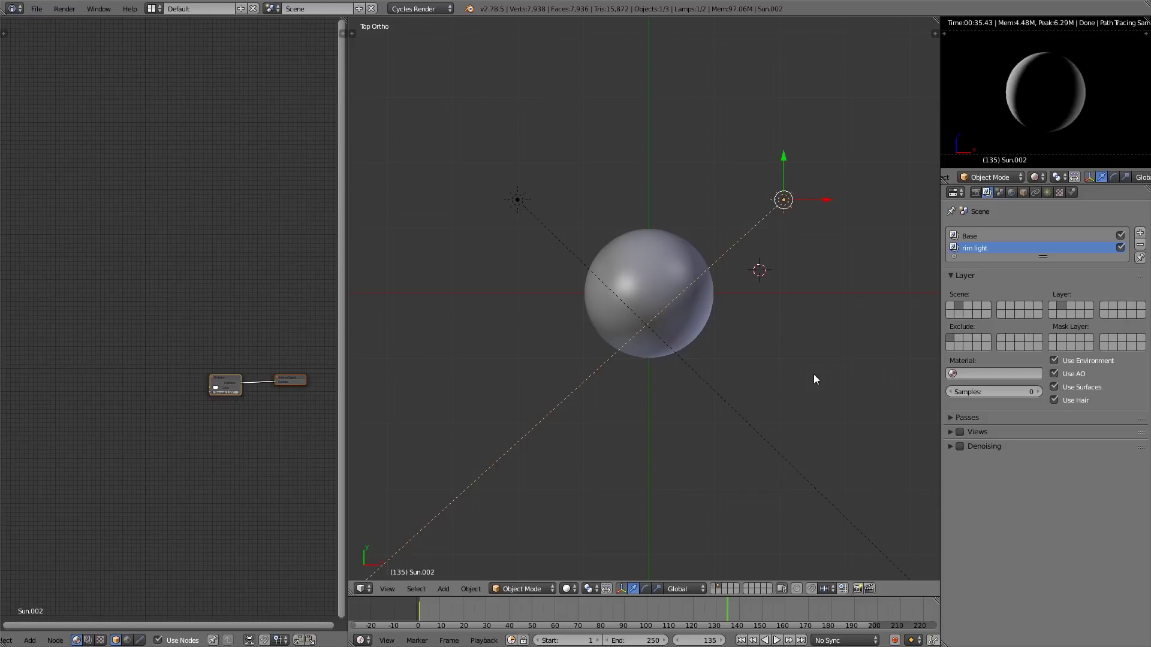
# Display both scene layers from the front and set the original sphere's particle number to 30000.
pyautogui.press('KP_1')
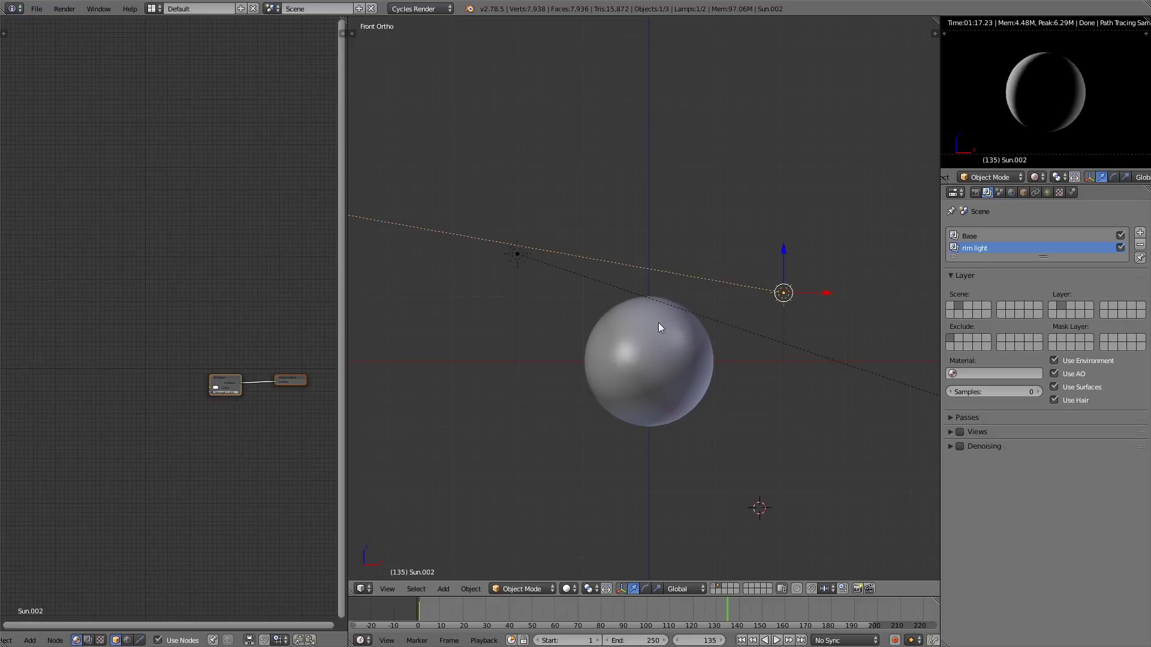
pyautogui.keyDown('shift'); pyautogui.click(715, 589); pyautogui.keyUp('shift')
pyautogui.scroll(2, 712, 330)
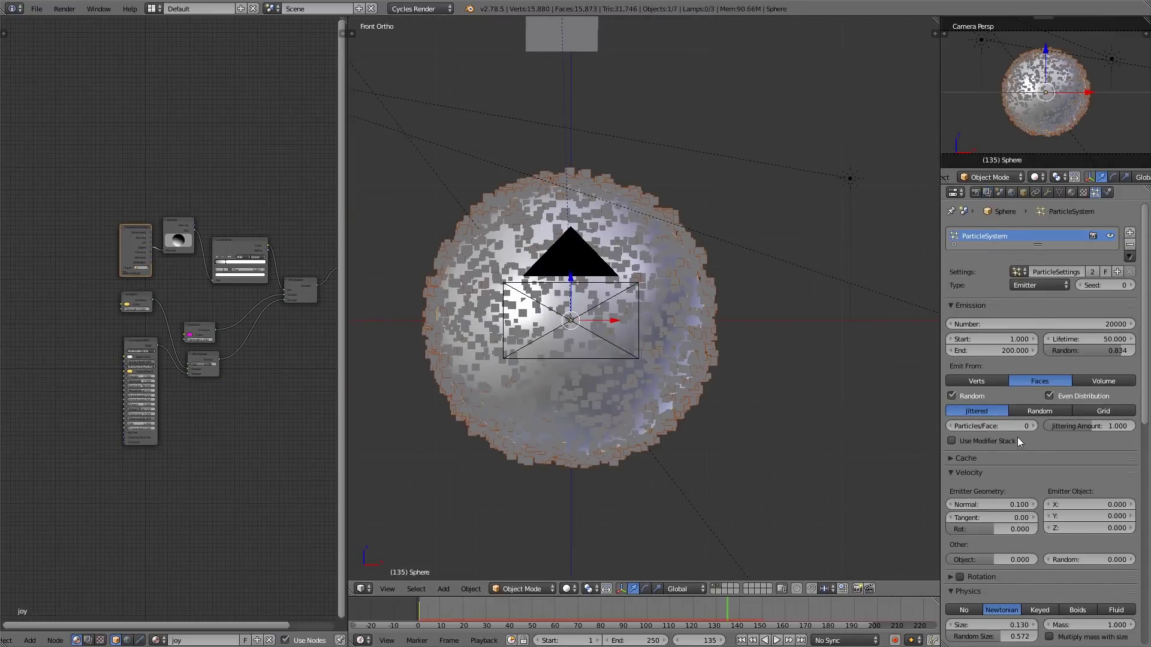
pyautogui.click(1041, 322)
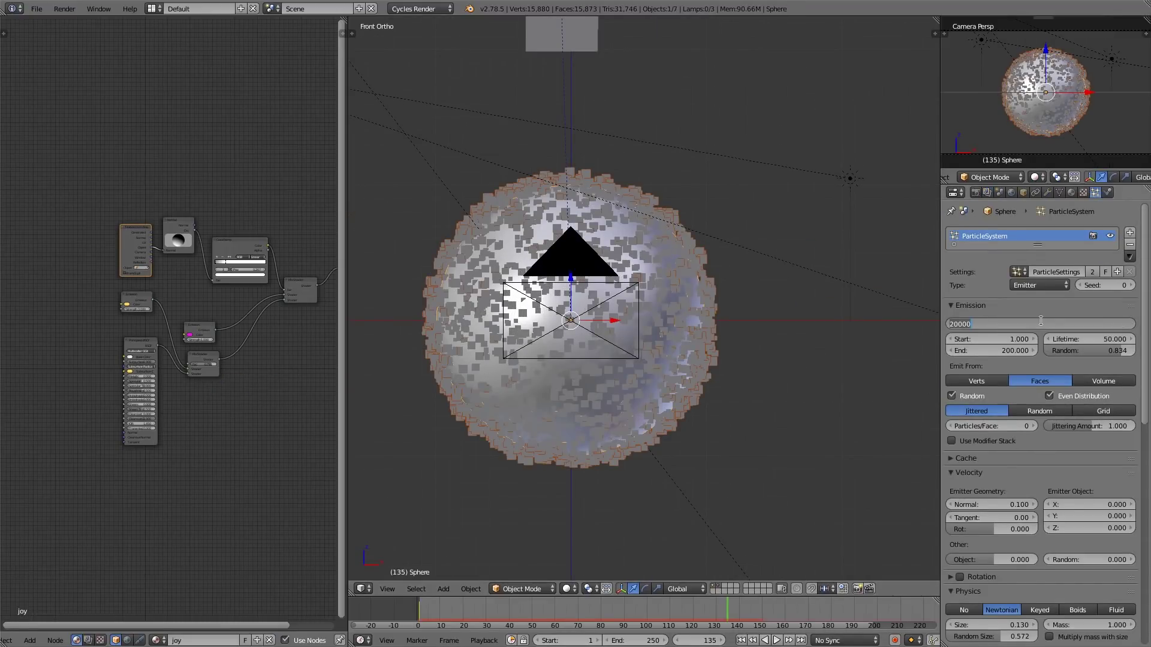
pyautogui.write('30000')
pyautogui.press('Return')
# Reduce the particle size to 0.100 and play the animation to refresh the particles.
pyautogui.scroll(-7, 1010, 477)
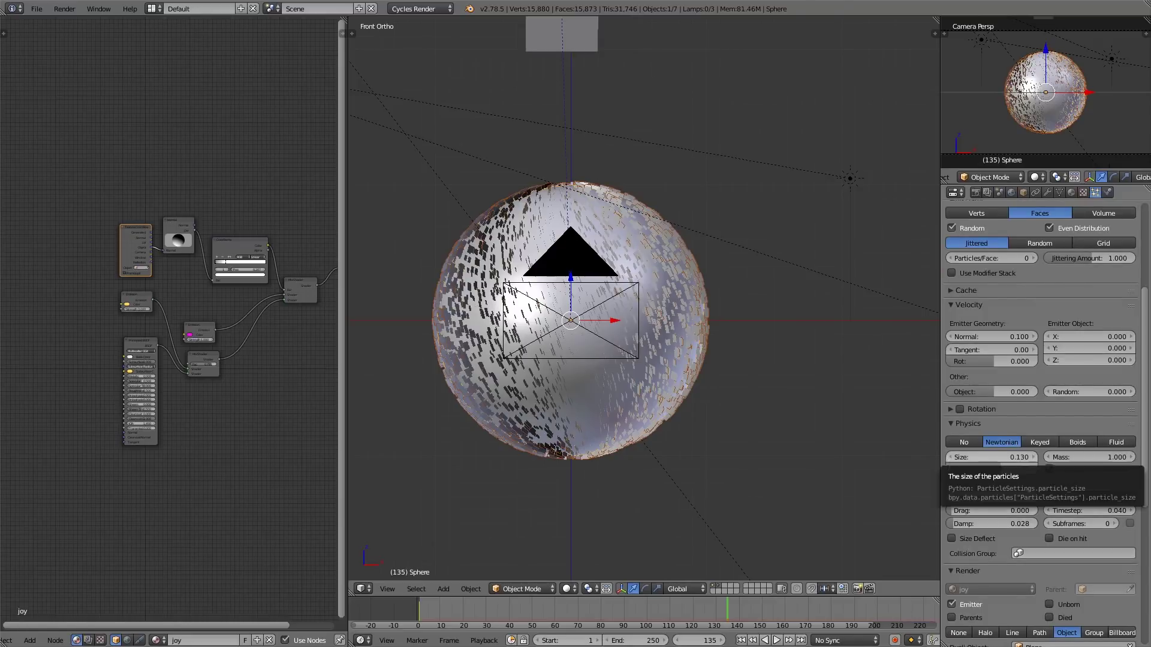
pyautogui.click(951, 458)
pyautogui.hotkey('alt', 'a')
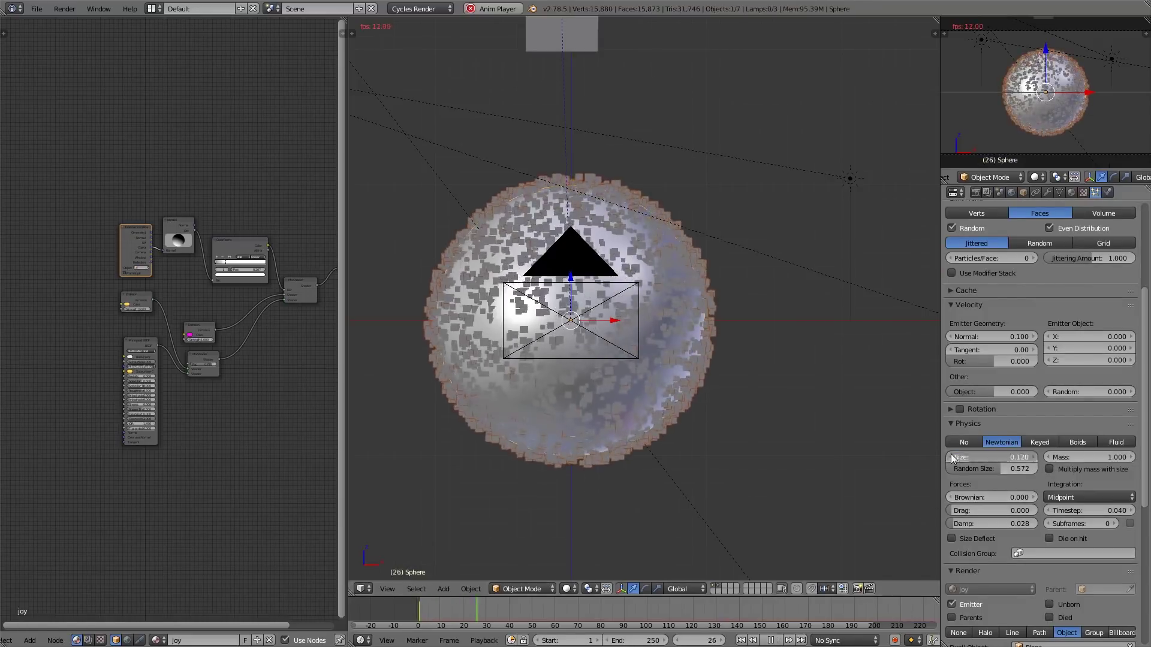
pyautogui.click(951, 458)
pyautogui.click(952, 458)
pyautogui.hotkey('alt', 'a')
# Save the project over joytutorial.blend and render the current frame.
pyautogui.keyDown('shift'); pyautogui.moveTo(486, 344); pyautogui.dragTo(521, 340, button='middle'); pyautogui.keyUp('shift')
pyautogui.hotkey('ctrl', 's')
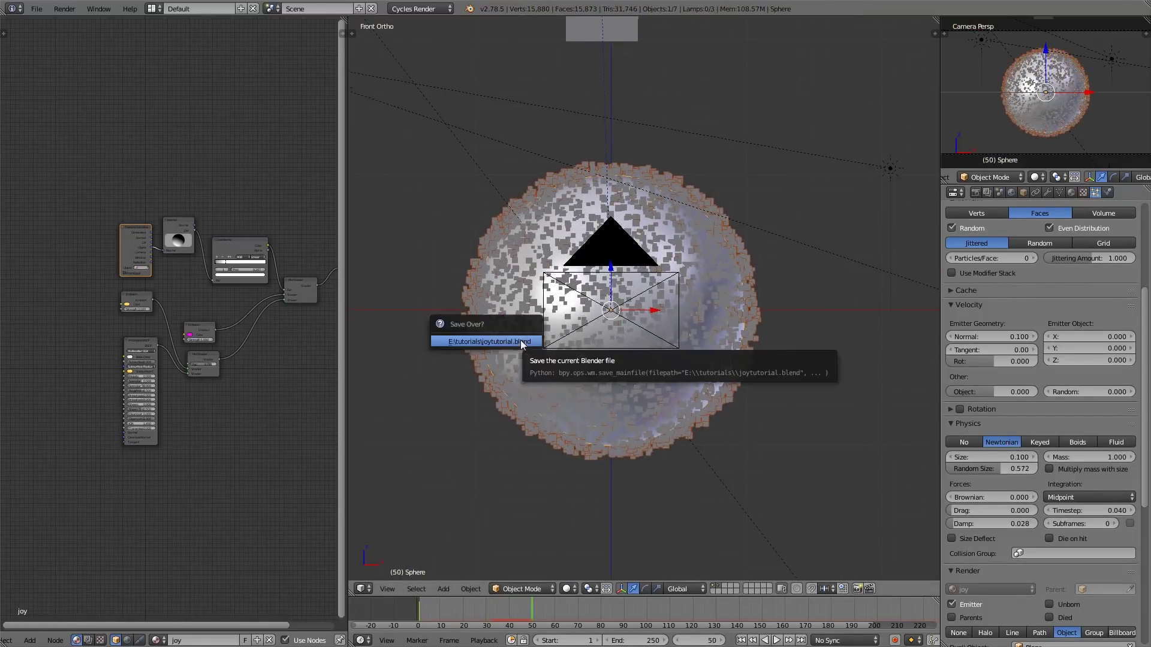
pyautogui.click(521, 340)
pyautogui.press('F12')
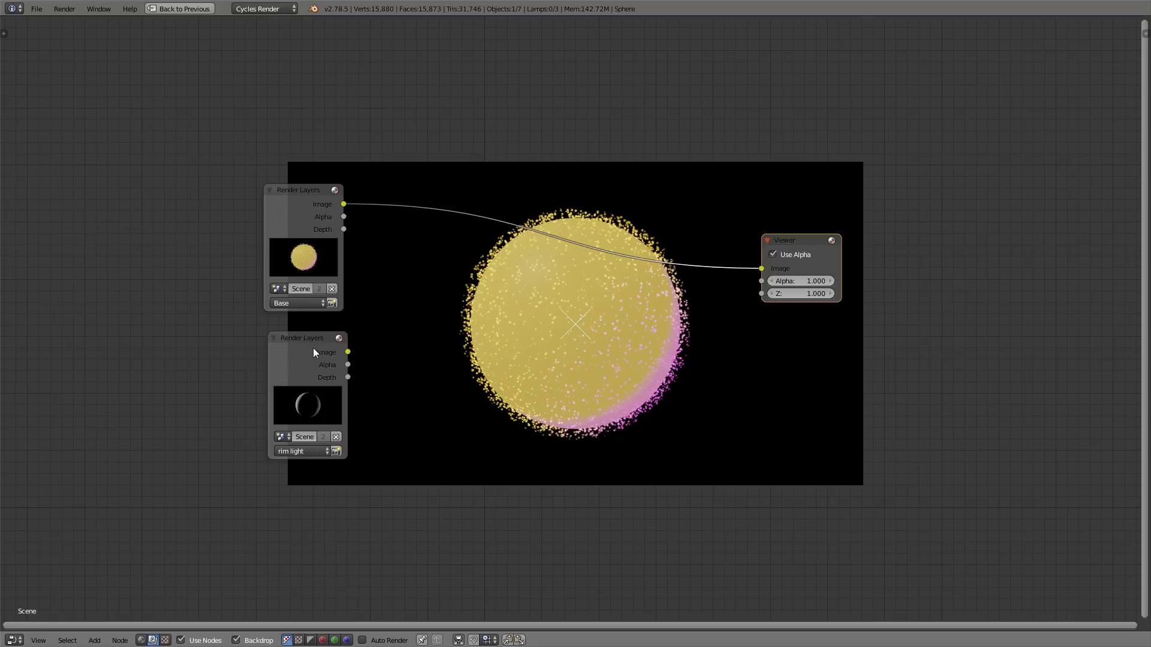
# Route the rim light render layer through a new Blur node into the Viewer, with X and Y set to 20.
pyautogui.moveTo(313, 349); pyautogui.dragTo(287, 349)
pyautogui.scroll(1, 451, 389)
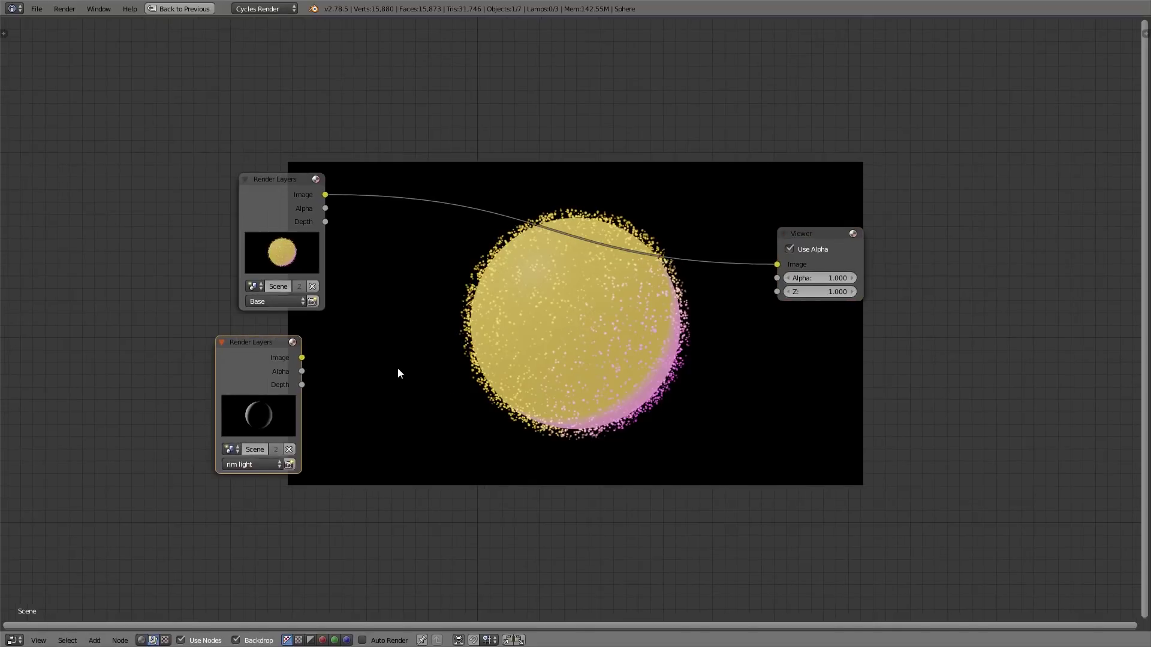
pyautogui.hotkey('shift', 'a')
pyautogui.moveTo(441, 357)
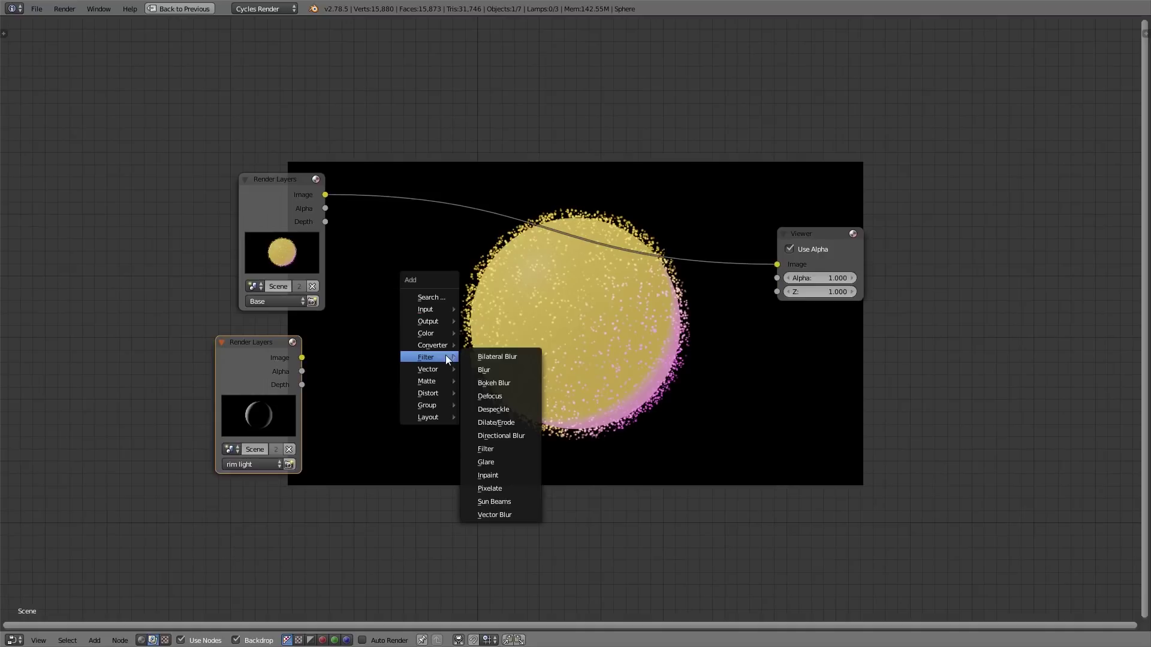
pyautogui.click(492, 373)
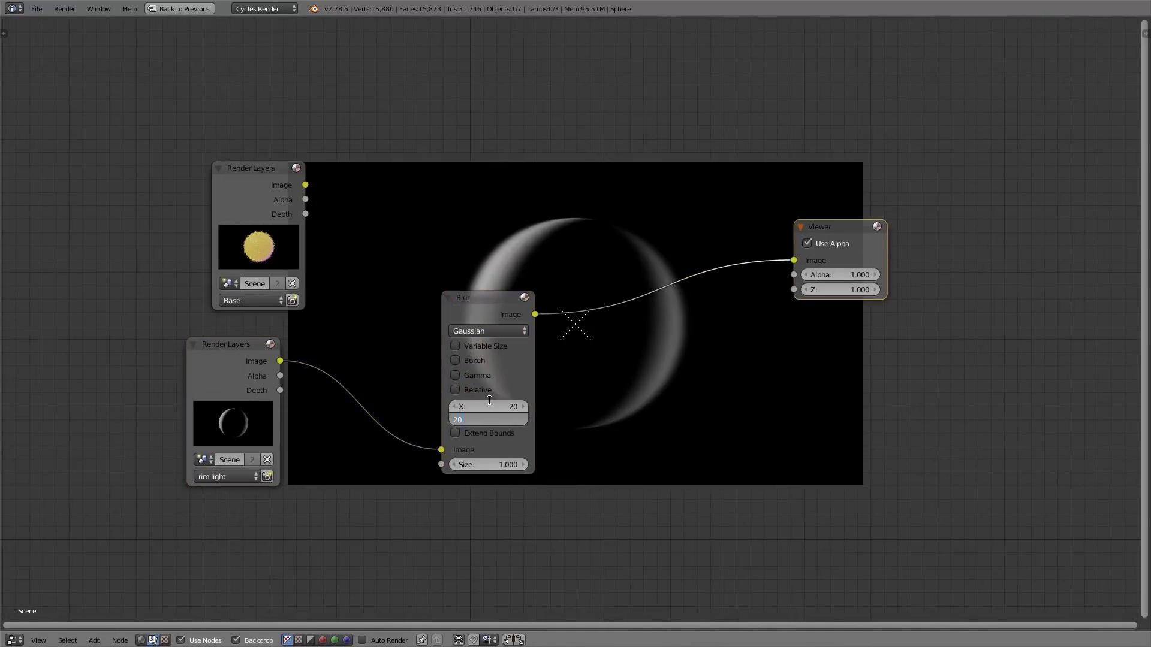
pyautogui.press('Return')
# Duplicate the Blur node, feed it from the rim light render layer and connect the copy to the Viewer.
pyautogui.scroll(-2, 596, 391)
pyautogui.moveTo(570, 509); pyautogui.dragTo(596, 391, button='middle')
pyautogui.hotkey('shift', 'd')
pyautogui.click(498, 359)
pyautogui.moveTo(275, 244); pyautogui.dragTo(460, 483)
pyautogui.moveTo(419, 426); pyautogui.dragTo(330, 337, button='middle')
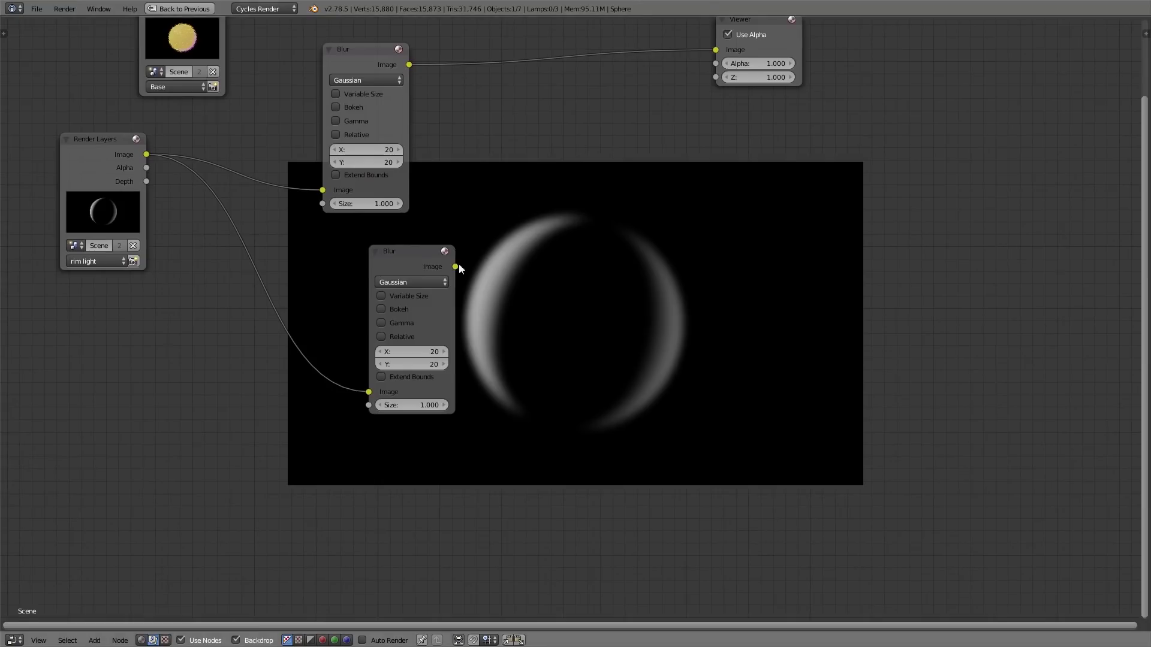
pyautogui.moveTo(458, 266); pyautogui.dragTo(715, 50)
pyautogui.moveTo(767, 22); pyautogui.dragTo(682, 204)
# Insert a ColorRamp between the rim light layer and the second Blur, with its black stop moved to position 0.355.
pyautogui.scroll(1, 266, 355)
pyautogui.moveTo(266, 354); pyautogui.dragTo(362, 302, button='middle')
pyautogui.hotkey('shift', 'a')
pyautogui.moveTo(325, 318)
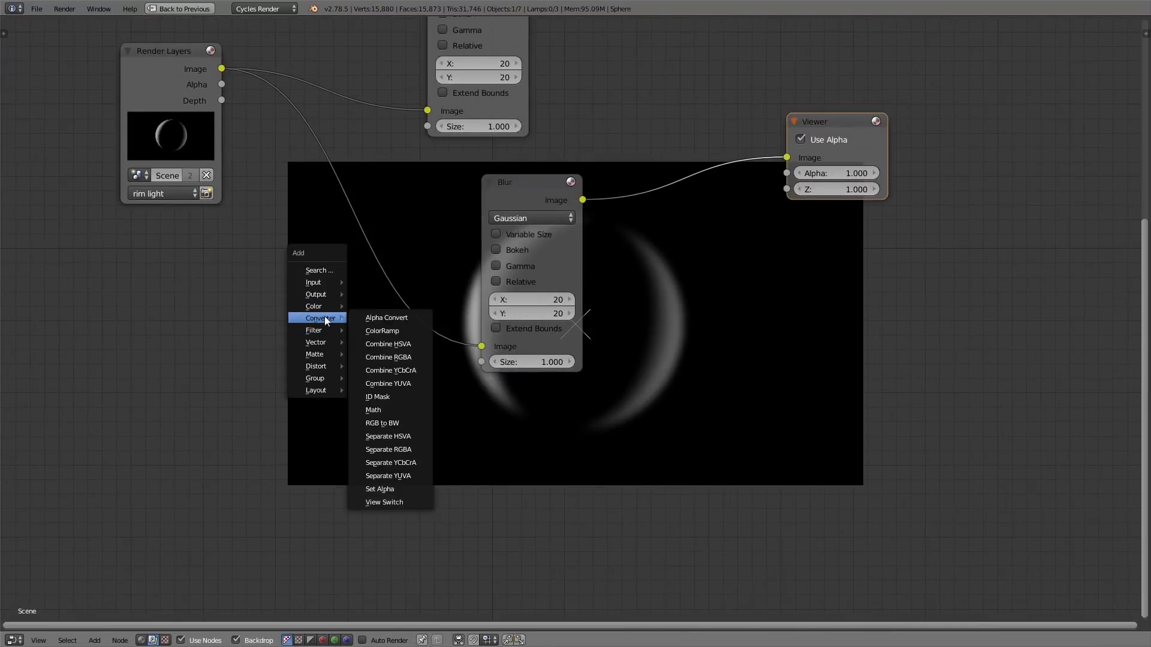
pyautogui.click(381, 330)
pyautogui.click(264, 222)
pyautogui.moveTo(289, 309); pyautogui.dragTo(346, 300)
# Set the second Blur's X and Y to 10 and move the ColorRamp's black stop to position 0.305.
pyautogui.moveTo(456, 388); pyautogui.dragTo(263, 404, button='middle')
pyautogui.doubleClick(373, 311)
pyautogui.write('10')
pyautogui.press('Tab')
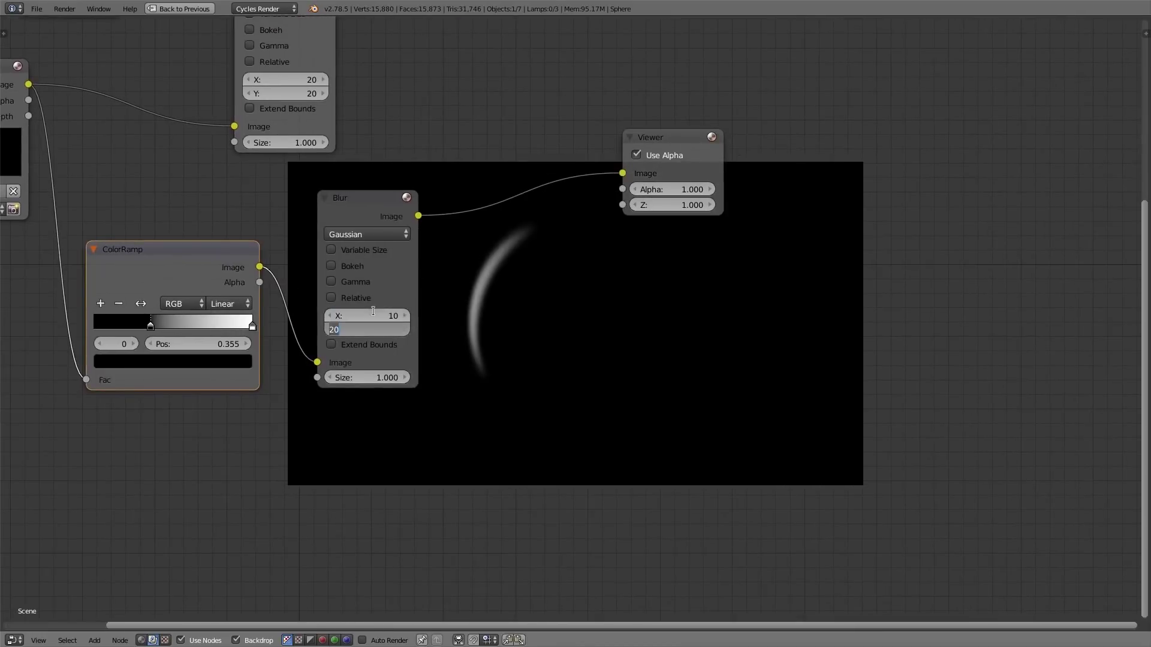
pyautogui.write('10')
pyautogui.press('Return')
pyautogui.click(377, 206)
pyautogui.press('m')
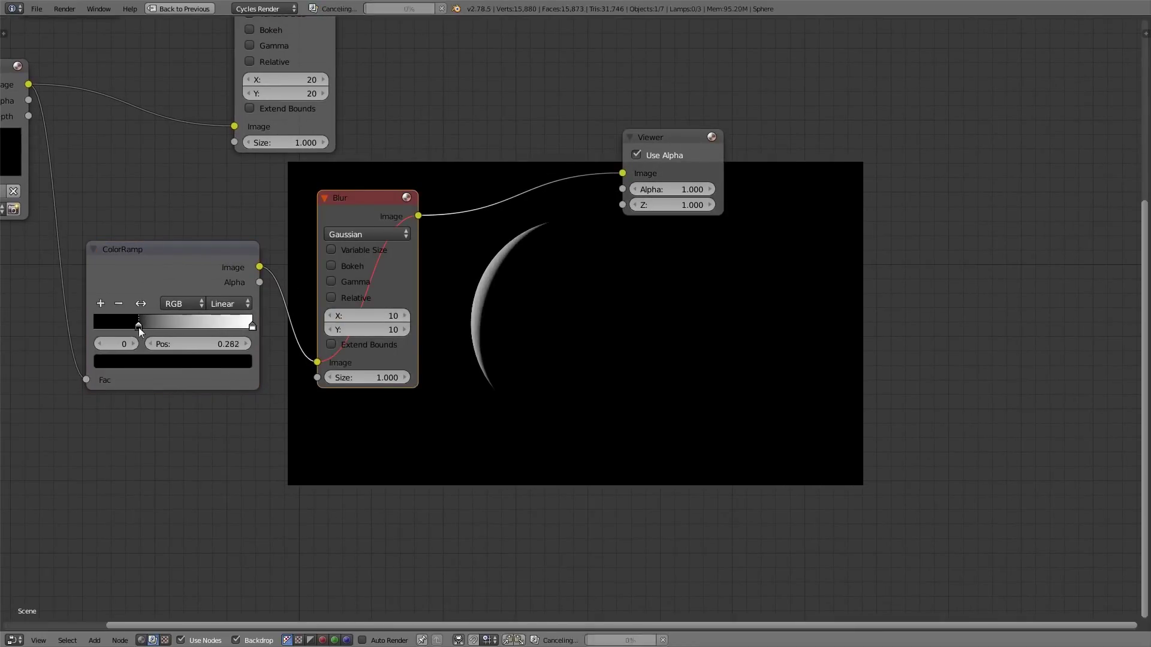
pyautogui.moveTo(150, 325); pyautogui.dragTo(142, 325)
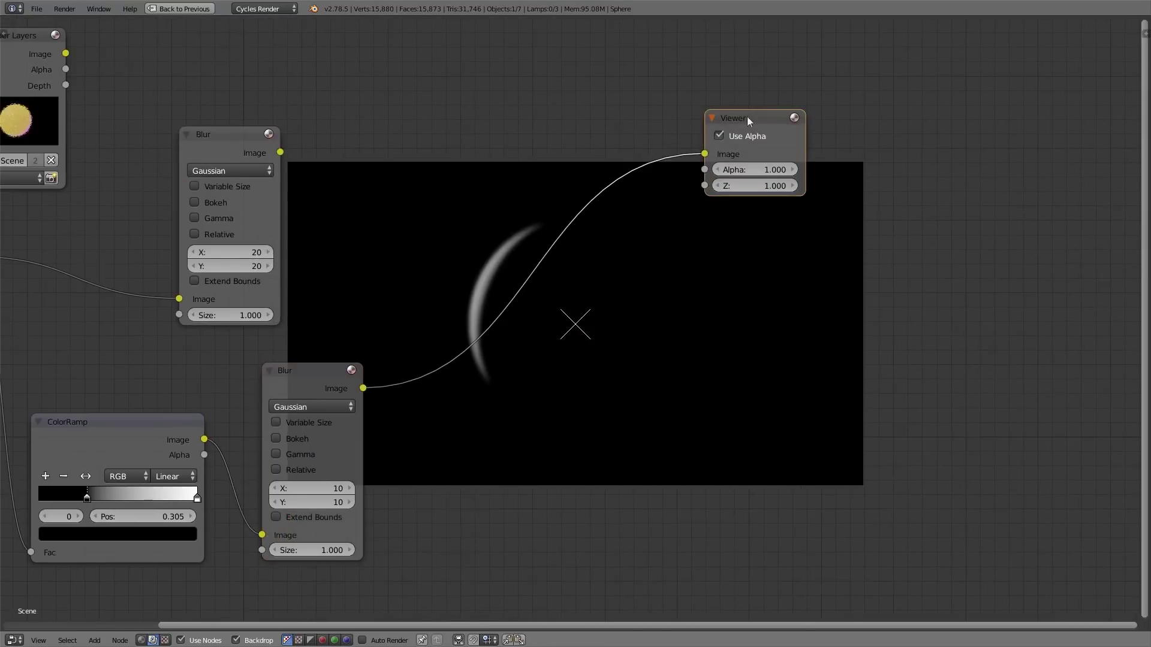
# Combine the two Blur outputs with a new Mix node set to Add before the Viewer.
pyautogui.hotkey('shift', 'a')
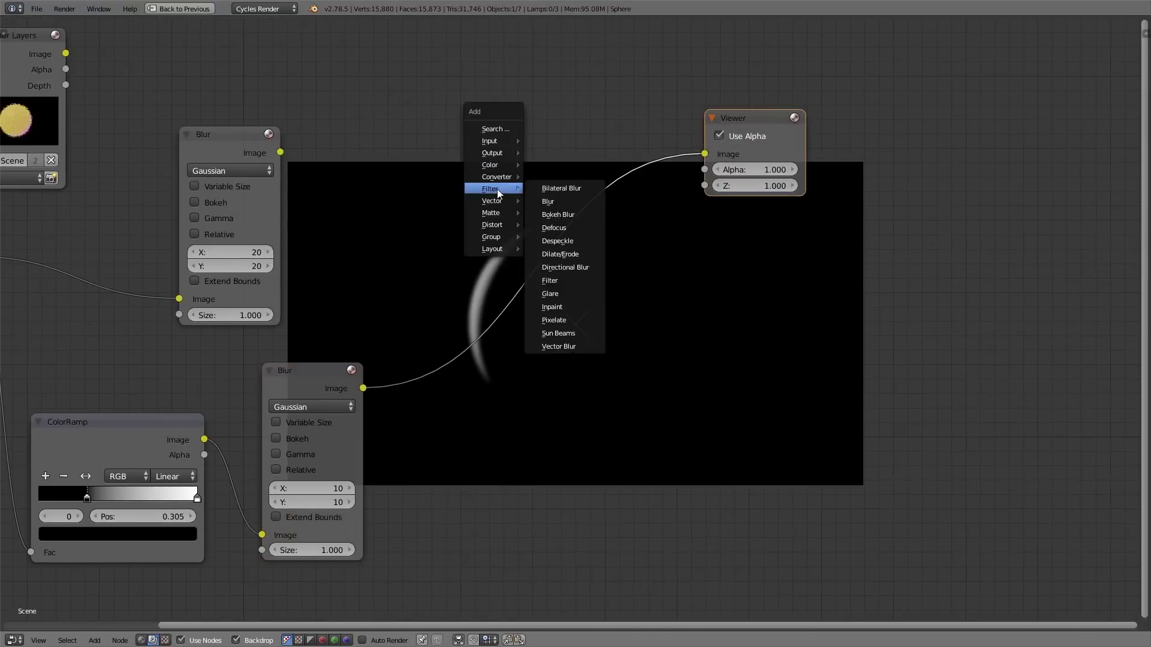
pyautogui.moveTo(494, 165)
pyautogui.click(560, 270)
pyautogui.click(489, 184)
pyautogui.moveTo(280, 152); pyautogui.dragTo(488, 276)
pyautogui.click(520, 227)
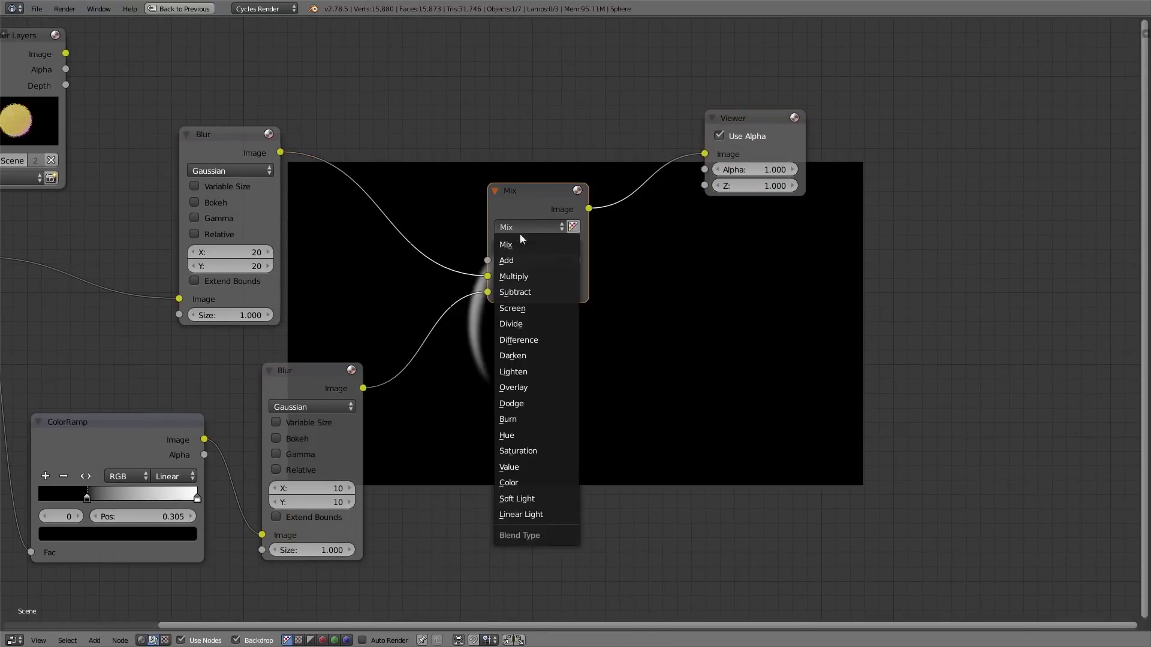
pyautogui.click(519, 259)
# Duplicate the Add node between itself and the Viewer, set the copy's blend type to Color and its second colour to yellow.
pyautogui.moveTo(530, 369); pyautogui.dragTo(430, 420, button='middle')
pyautogui.scroll(-5, 455, 360)
pyautogui.moveTo(631, 251); pyautogui.dragTo(804, 203)
pyautogui.scroll(2, 600, 263)
pyautogui.click(464, 300)
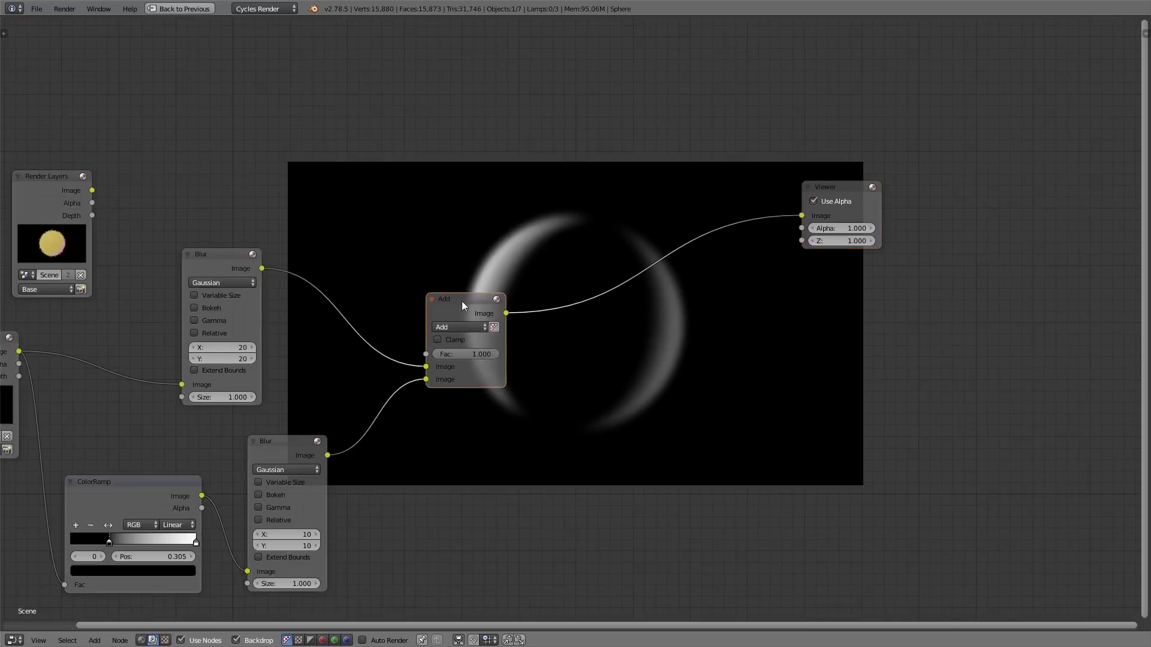
pyautogui.hotkey('shift', 'd')
pyautogui.click(624, 267)
pyautogui.click(612, 293)
pyautogui.click(620, 90)
pyautogui.scroll(1, 623, 451)
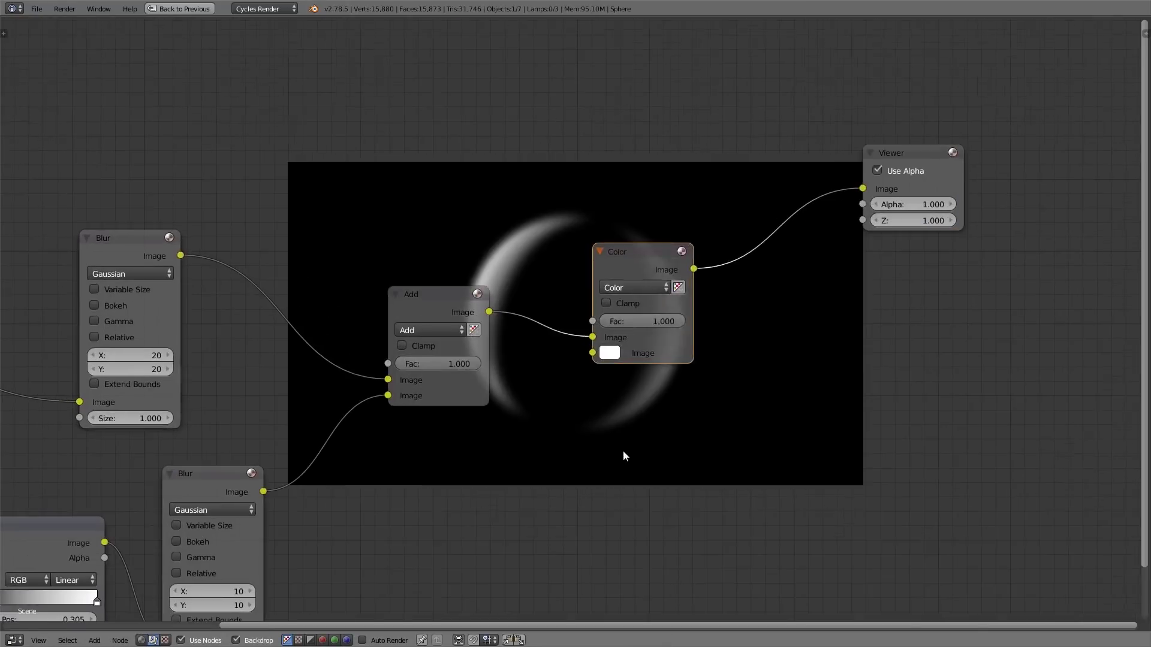
pyautogui.click(609, 352)
pyautogui.moveTo(643, 208); pyautogui.dragTo(636, 225)
# Duplicate the Color node before the Viewer and use it in Add mode to combine the Base layer with the yellow glow.
pyautogui.scroll(-5, 519, 462)
pyautogui.moveTo(675, 372); pyautogui.dragTo(539, 507, button='middle')
pyautogui.moveTo(716, 338); pyautogui.dragTo(781, 270)
pyautogui.click(510, 407)
pyautogui.hotkey('shift', 'd')
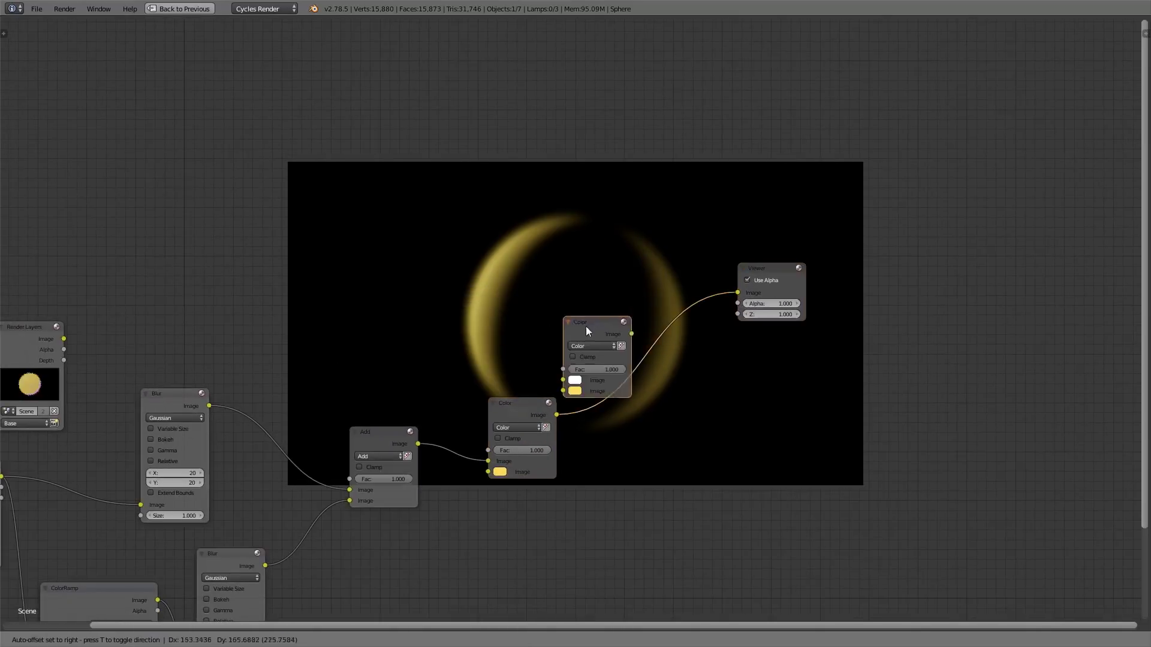
pyautogui.click(618, 342)
pyautogui.moveTo(63, 339); pyautogui.dragTo(595, 395)
pyautogui.click(620, 362)
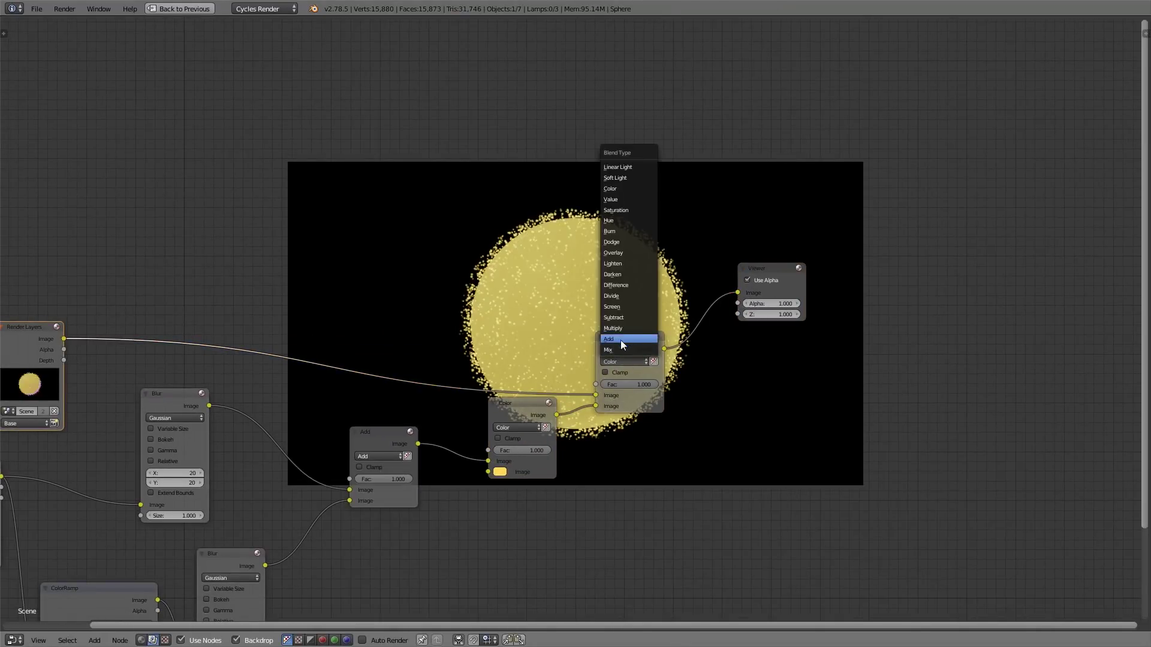
pyautogui.click(621, 340)
# Set the first rim light Blur to 50 in X and Y and move the ColorRamp's white stop to position 0.482.
pyautogui.moveTo(624, 348); pyautogui.dragTo(454, 283, button='middle')
pyautogui.moveTo(623, 205); pyautogui.dragTo(768, 265)
pyautogui.moveTo(72, 421); pyautogui.dragTo(464, 244, button='middle')
pyautogui.write('30')
pyautogui.press('Return')
pyautogui.moveTo(212, 172); pyautogui.dragTo(246, 172)
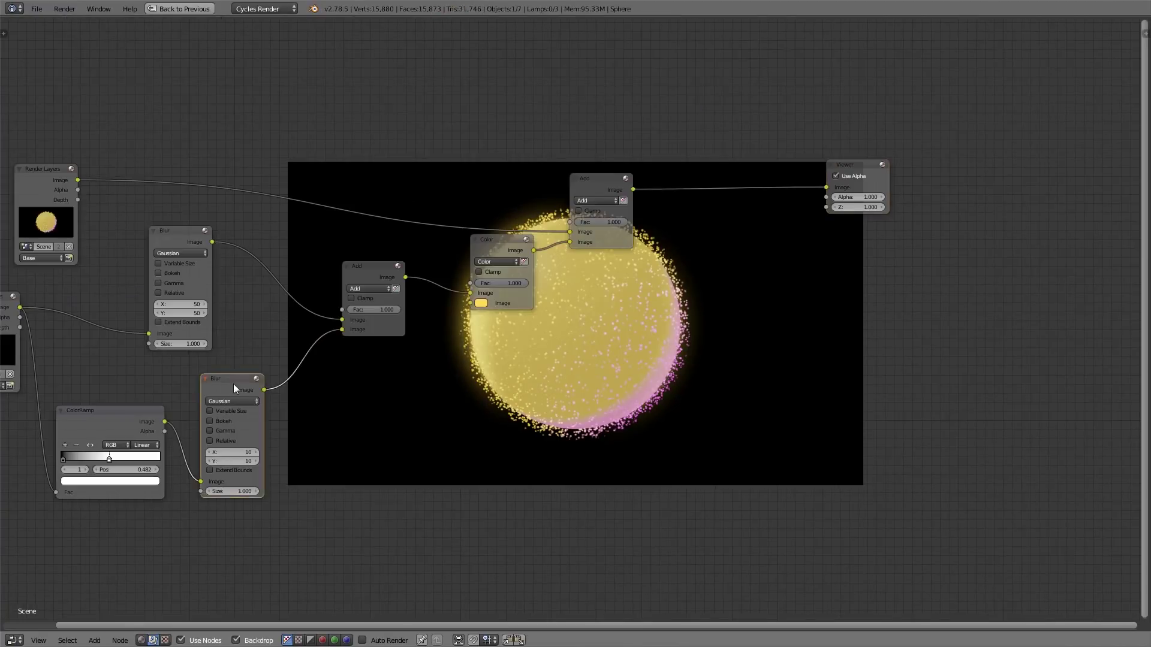
# Add a blurred copy of the Base layer over the composite using duplicated Blur and Add nodes, with X and Y 20 and factor 0.464.
pyautogui.hotkey('shift', 'd')
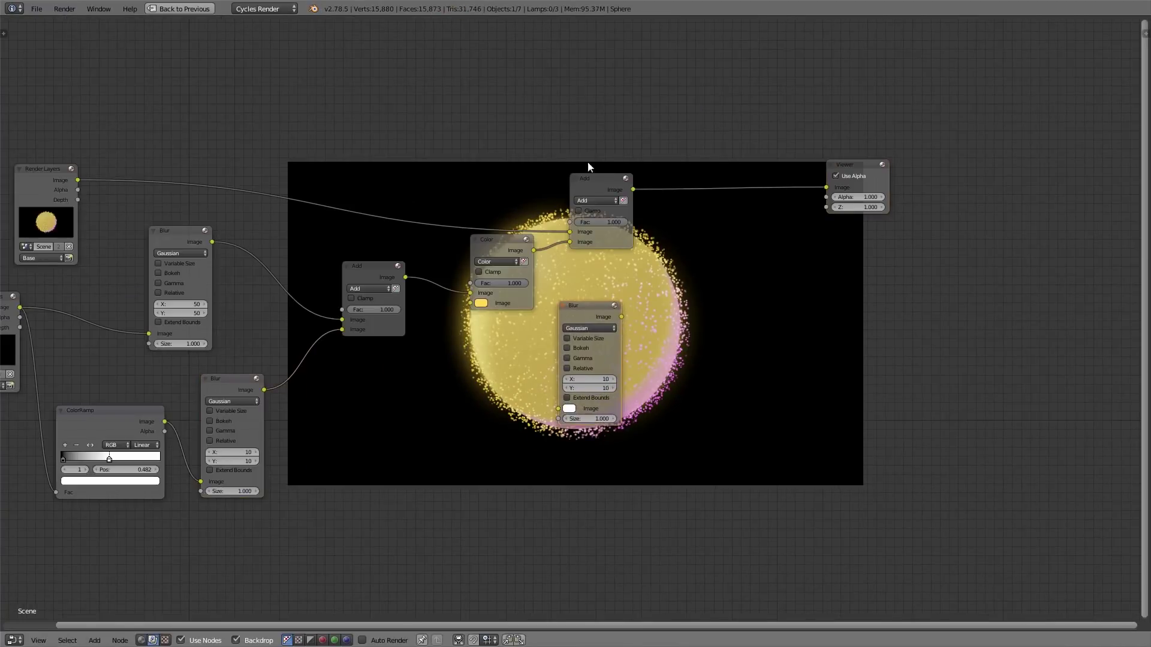
pyautogui.hotkey('shift', 'd')
pyautogui.click(736, 177)
pyautogui.moveTo(715, 242); pyautogui.dragTo(621, 317)
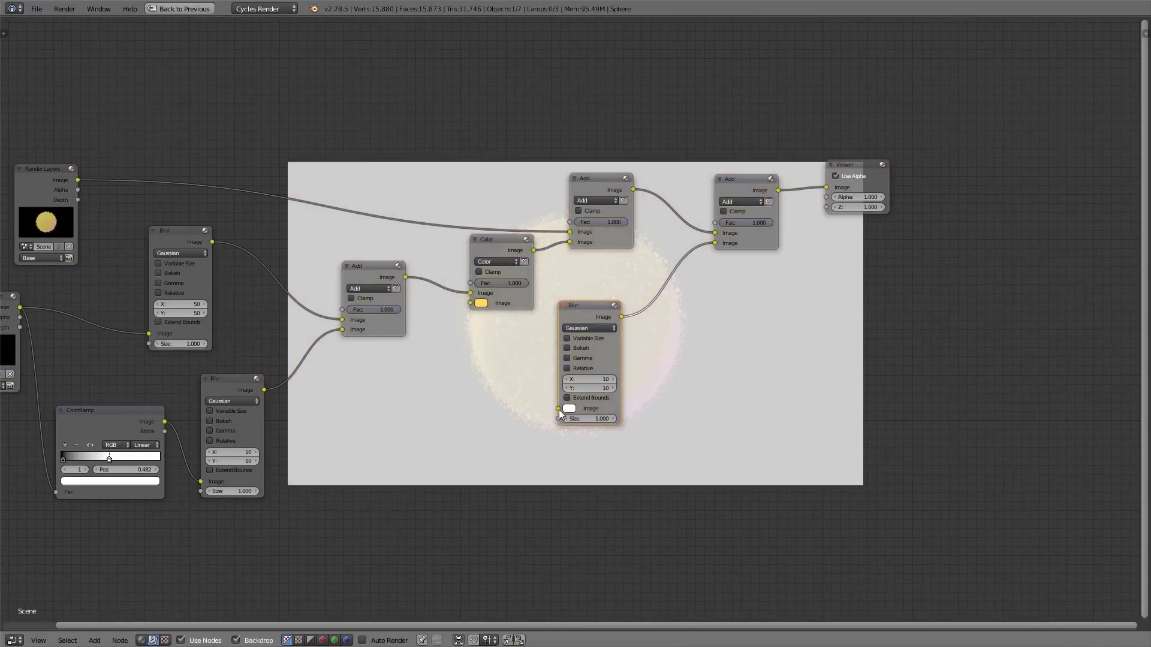
pyautogui.moveTo(558, 408); pyautogui.dragTo(77, 180)
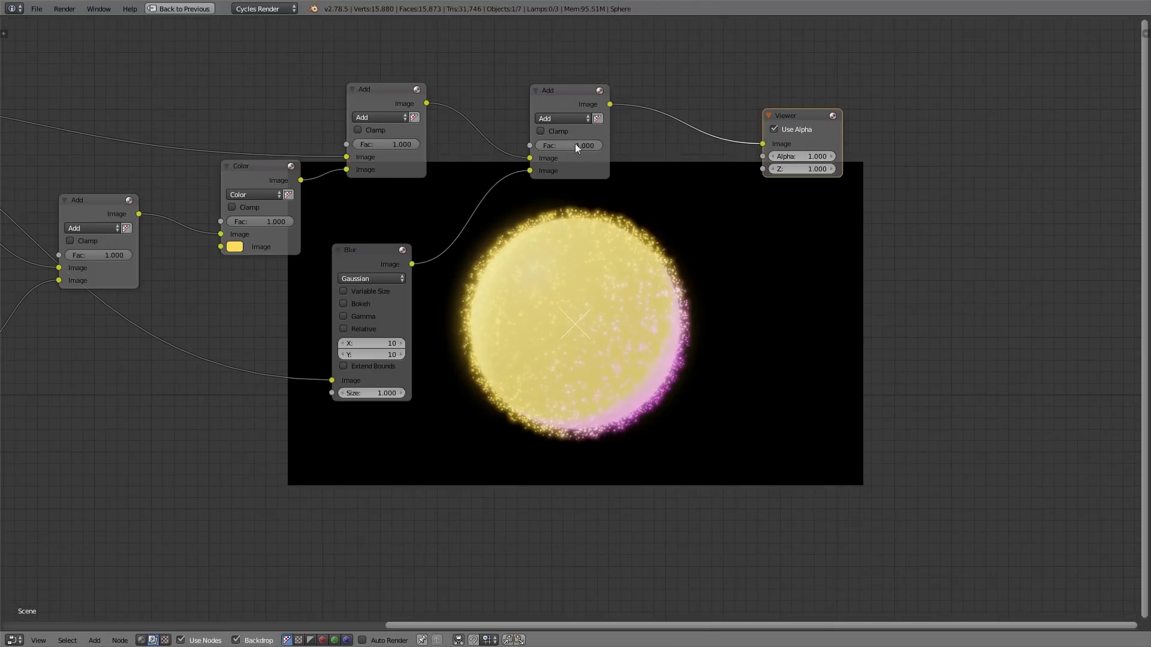
pyautogui.moveTo(575, 144); pyautogui.dragTo(542, 144)
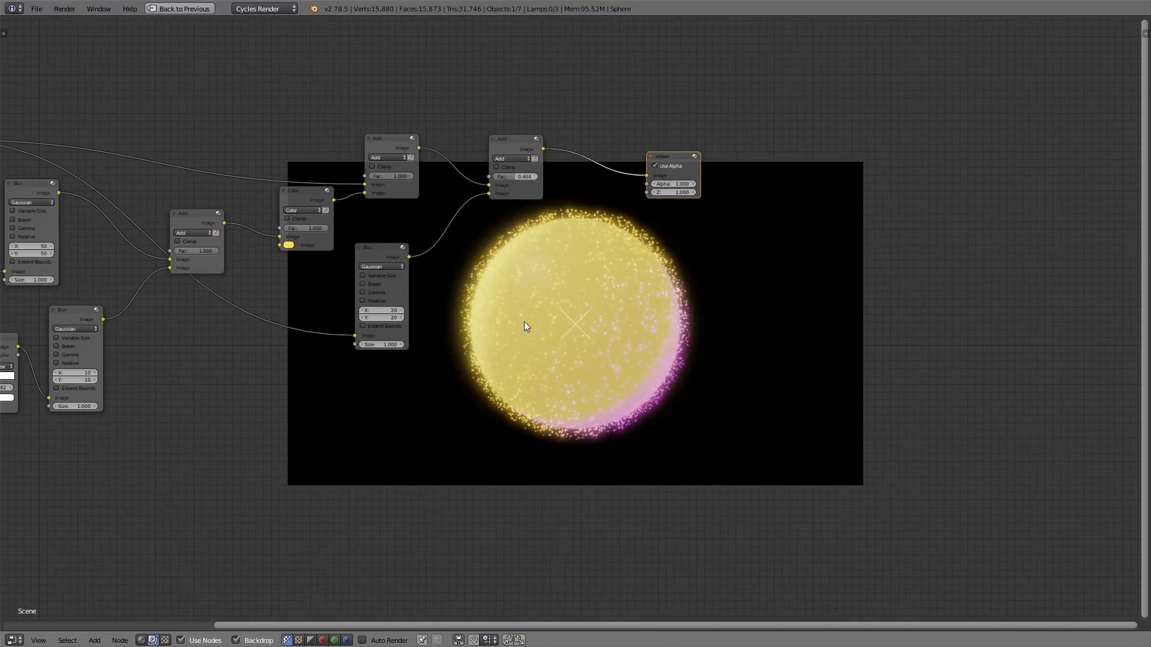
# Restore the multi-editor layout and lower the sphere particles' normal velocity to 0.020.
pyautogui.hotkey('ctrl', 'space')
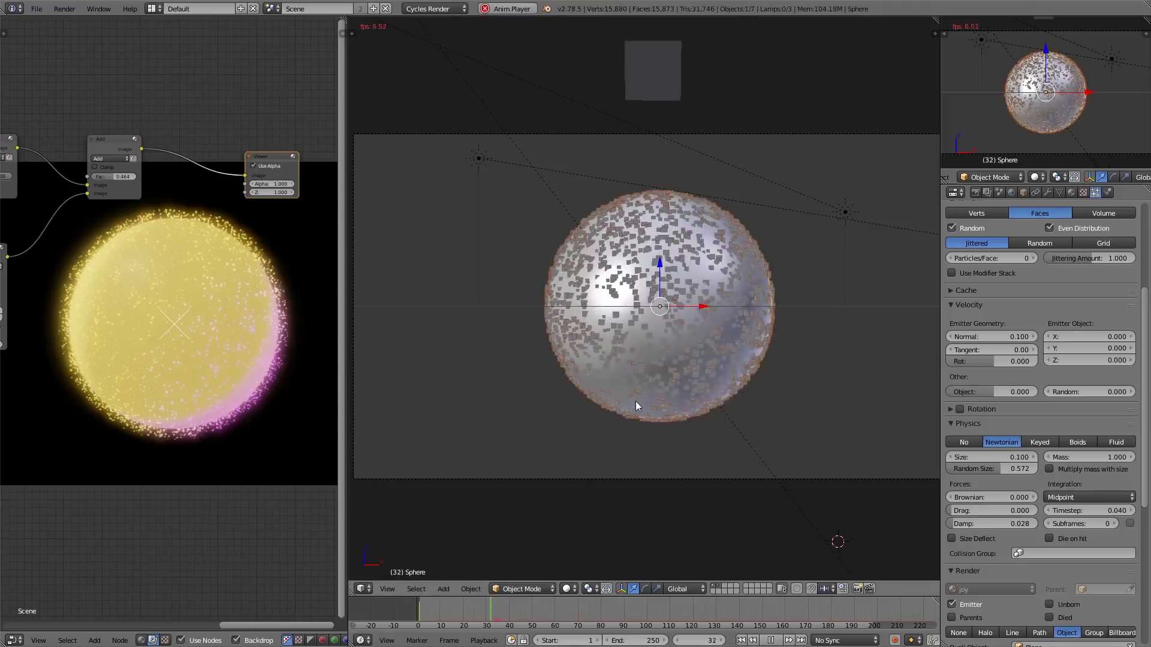
pyautogui.click(951, 337)
pyautogui.click(952, 337)
pyautogui.click(952, 337)
pyautogui.click(952, 337)
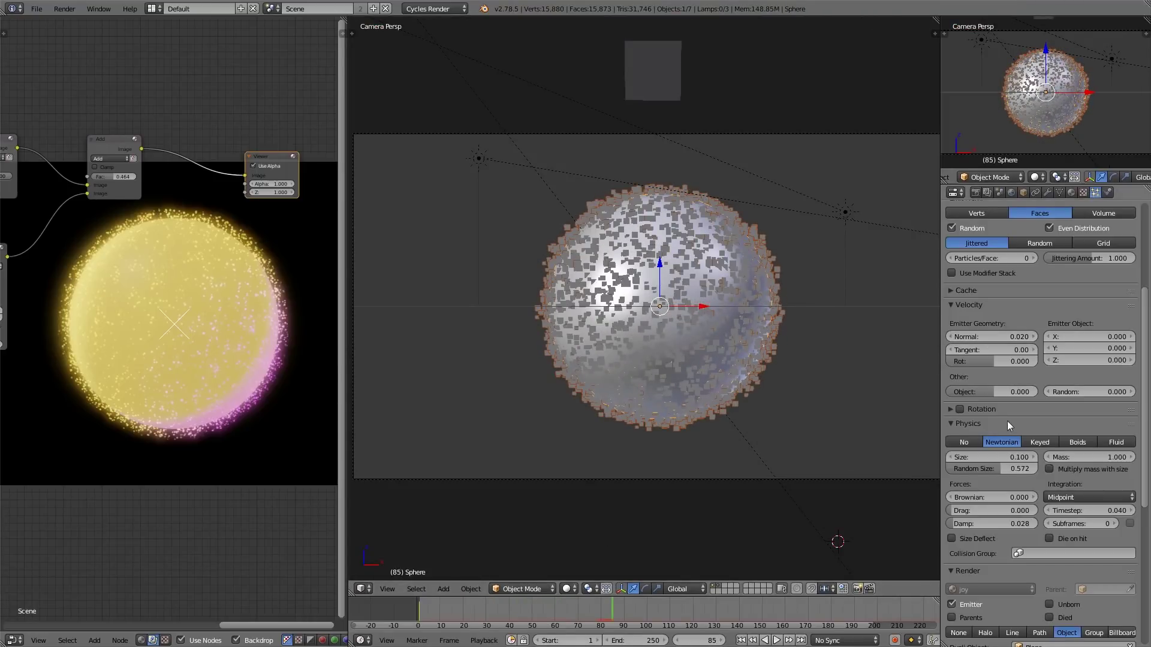
# Set the particle size to 0.080 and its random size to 1.000.
pyautogui.scroll(-3, 959, 450)
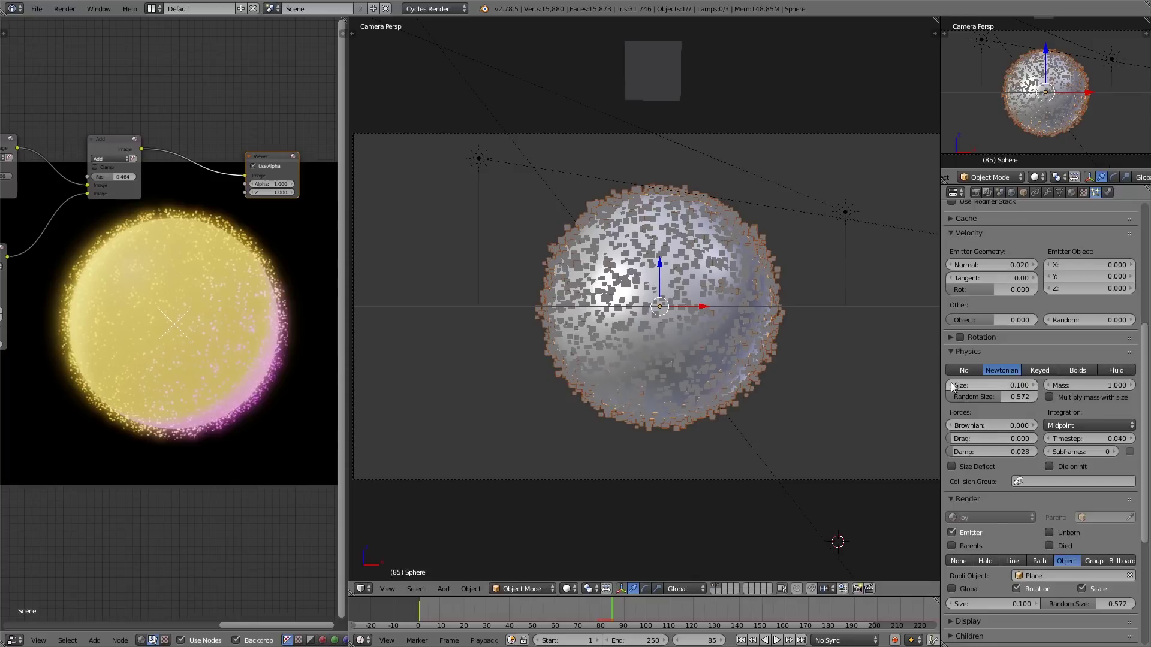
pyautogui.click(952, 385)
pyautogui.click(952, 386)
pyautogui.moveTo(983, 397); pyautogui.dragTo(1040, 397)
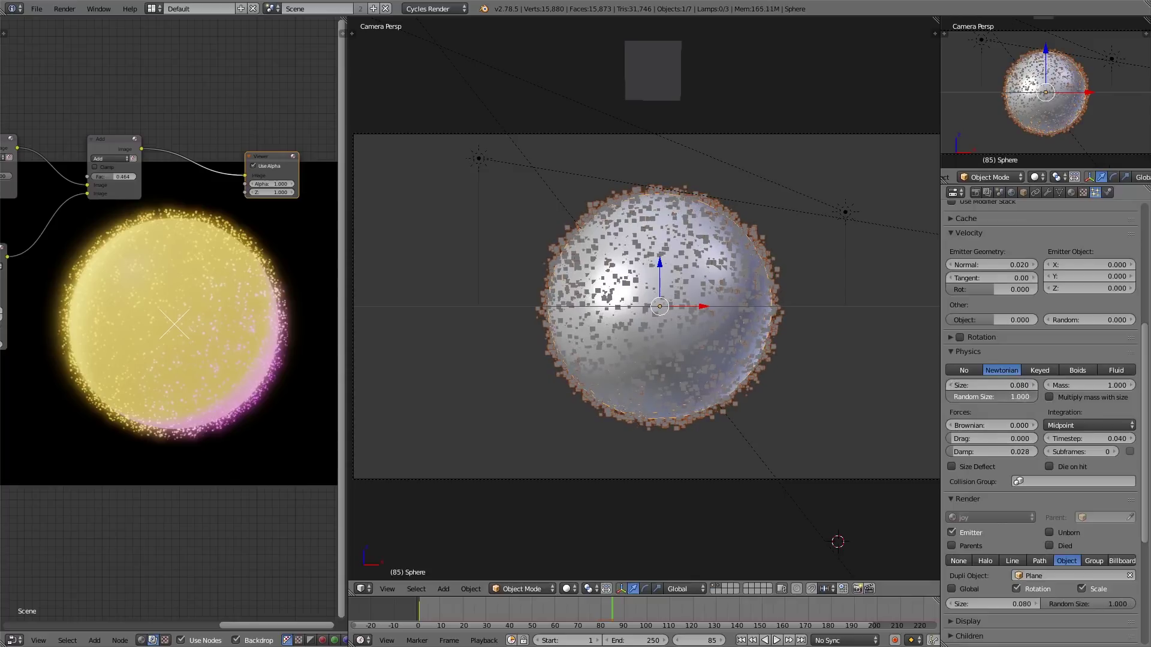
# Set the particle number to 6000 and play the animation to preview the emission.
pyautogui.scroll(9, 1040, 401)
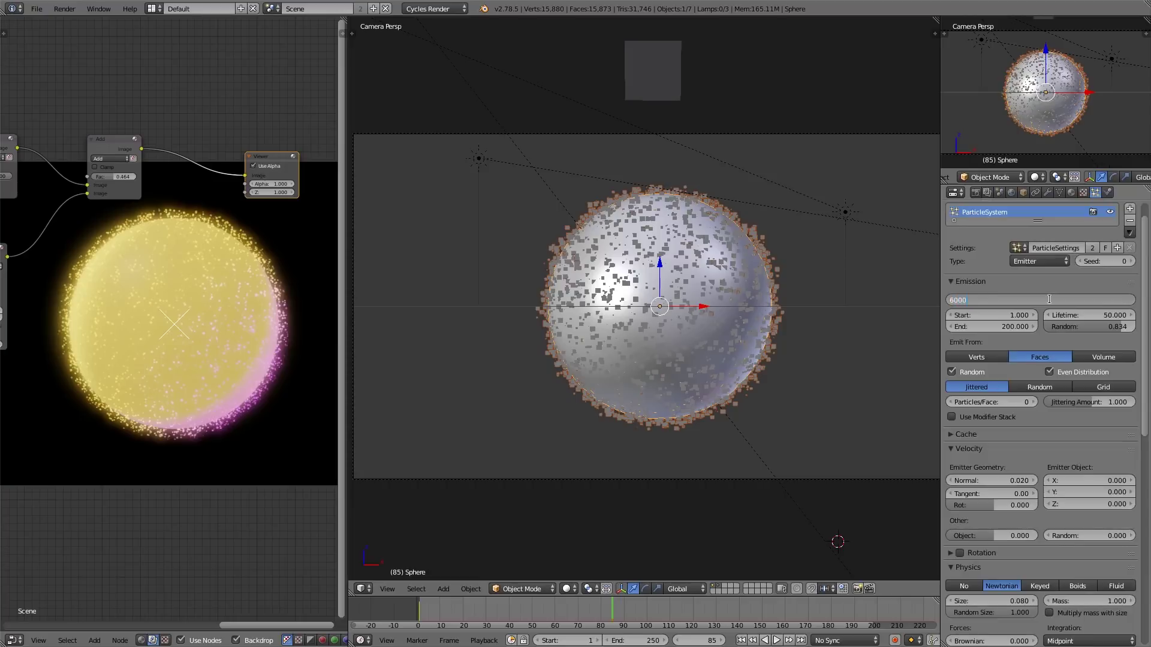
pyautogui.press('Return')
pyautogui.hotkey('alt', 'a')
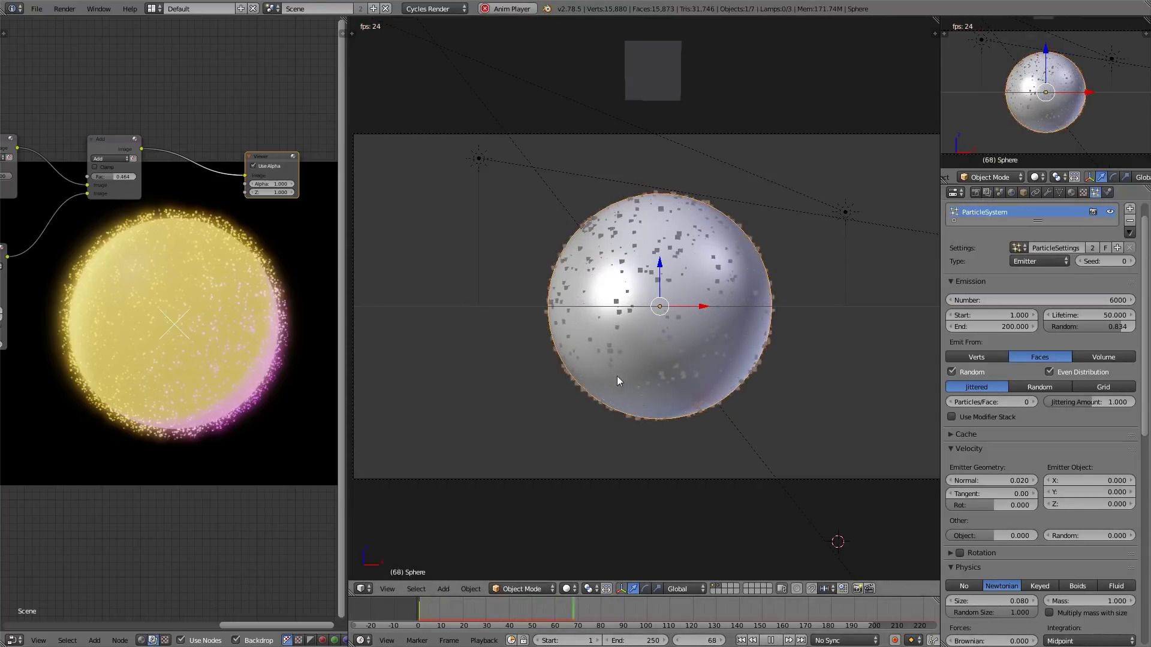
pyautogui.hotkey('alt', 'a')
# Set the particle emission end frame to 50 and replay the animation from the first frame.
pyautogui.click(997, 327)
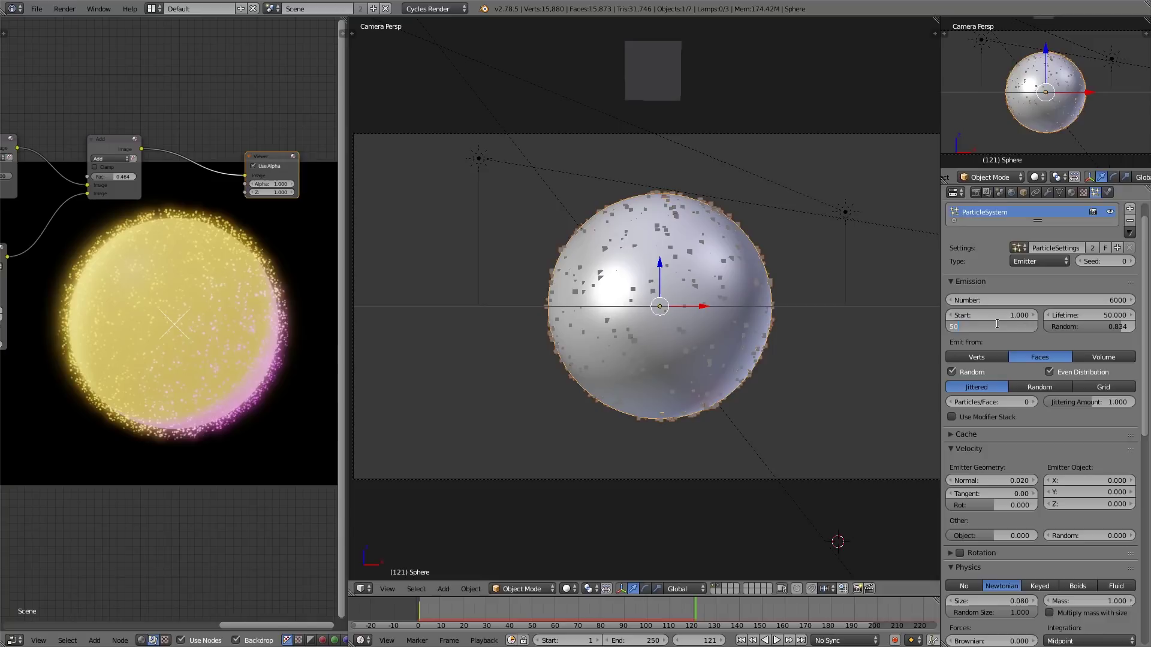
pyautogui.press('Return')
pyautogui.hotkey('shift', 'Left')
pyautogui.hotkey('alt', 'a')
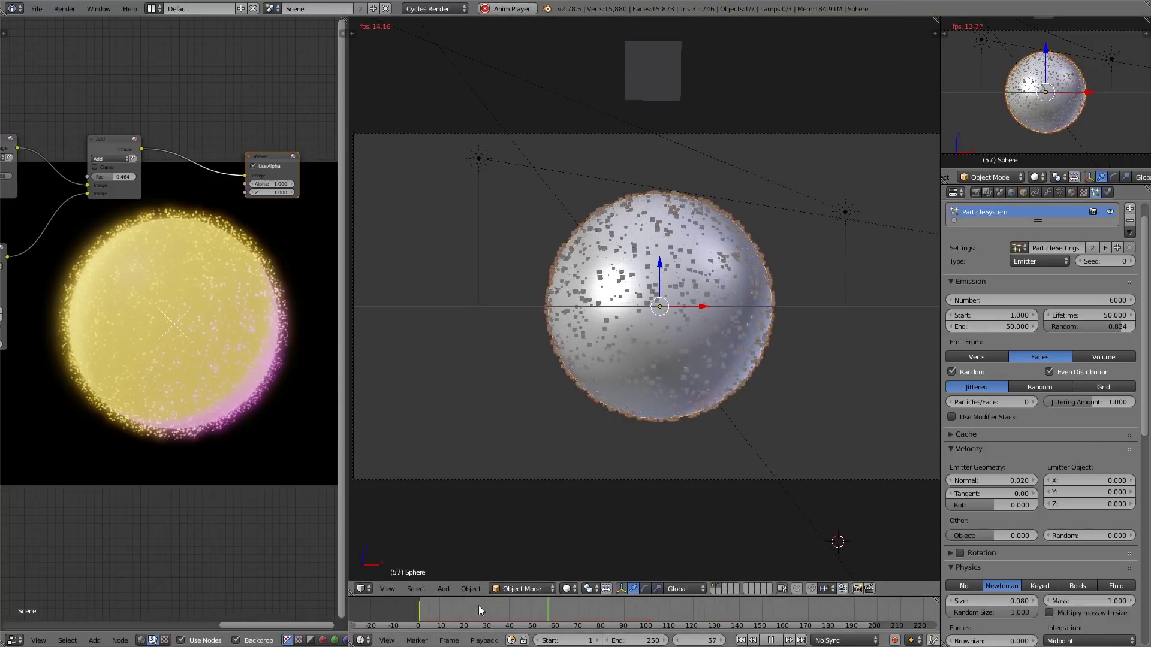
pyautogui.press('Escape')
pyautogui.hotkey('alt', 'a')
# Raise the particles' normal velocity to 0.060 while previewing the animation.
pyautogui.scroll(3, 707, 400)
pyautogui.hotkey('alt', 'a')
pyautogui.hotkey('alt', 'a')
pyautogui.click(1032, 481)
pyautogui.click(1032, 481)
pyautogui.click(1032, 481)
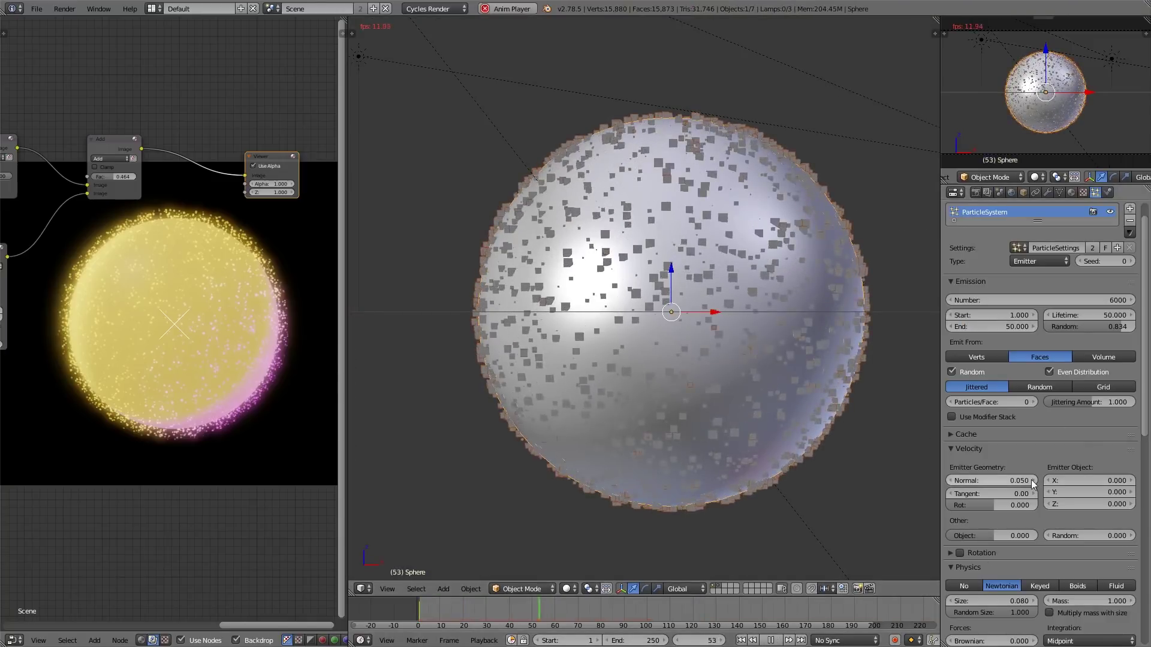
pyautogui.click(1033, 481)
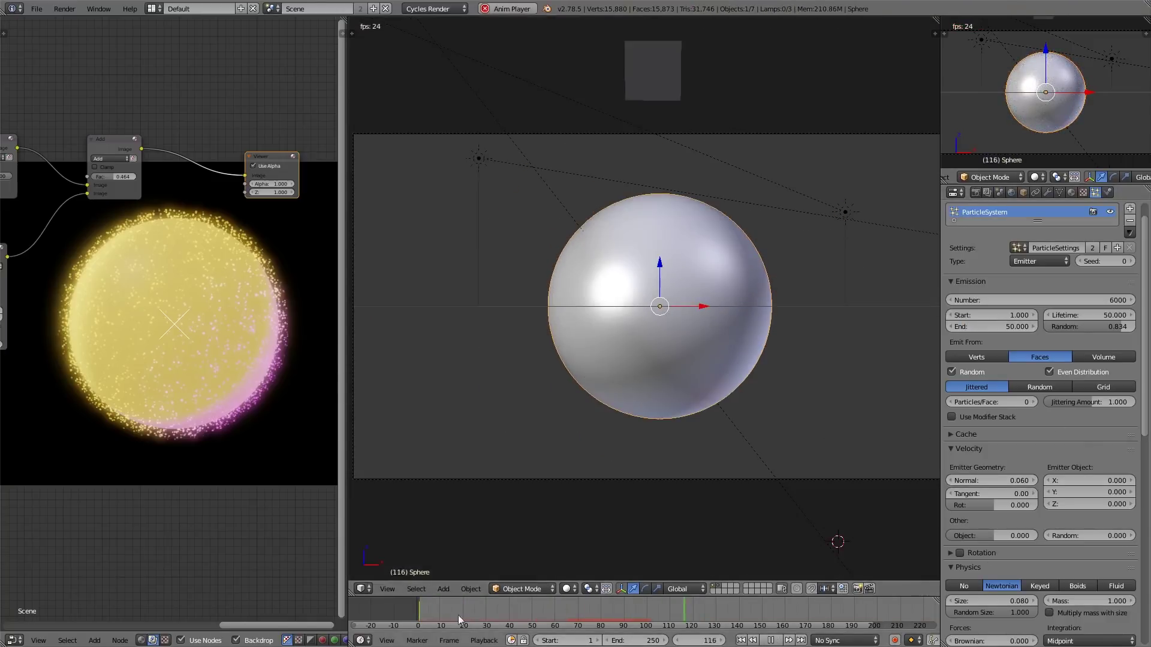
pyautogui.hotkey('alt', 'a')
# Set the particle number to 60000 and play the animation to refresh the particles.
pyautogui.click(1030, 300)
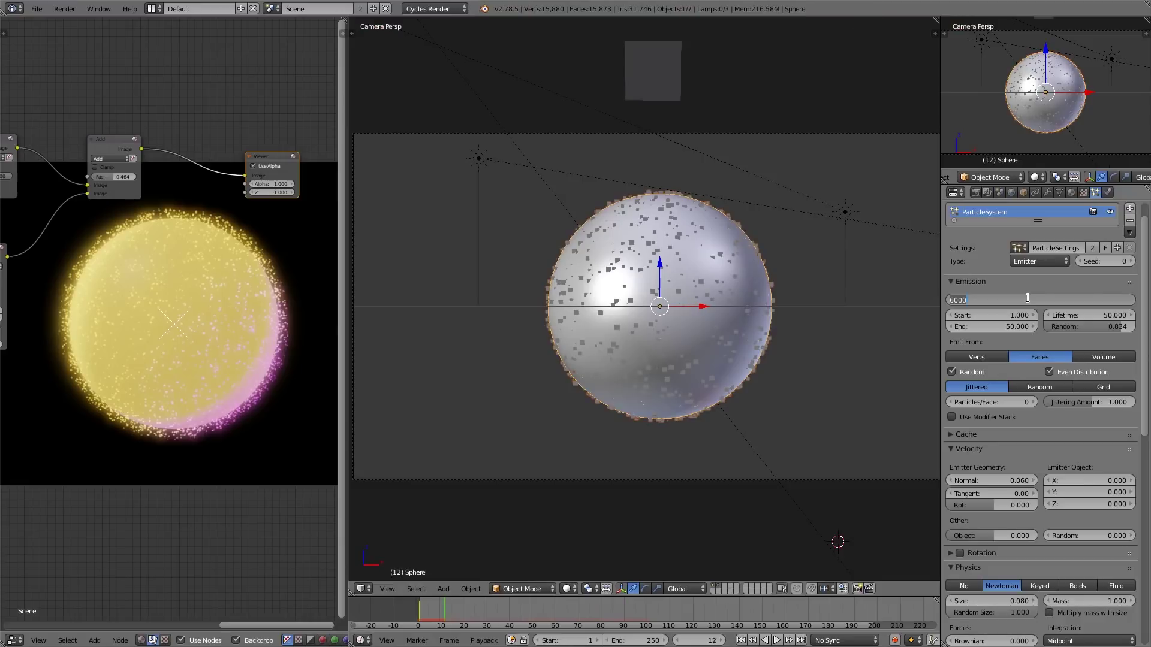
pyautogui.write('60000')
pyautogui.press('Return')
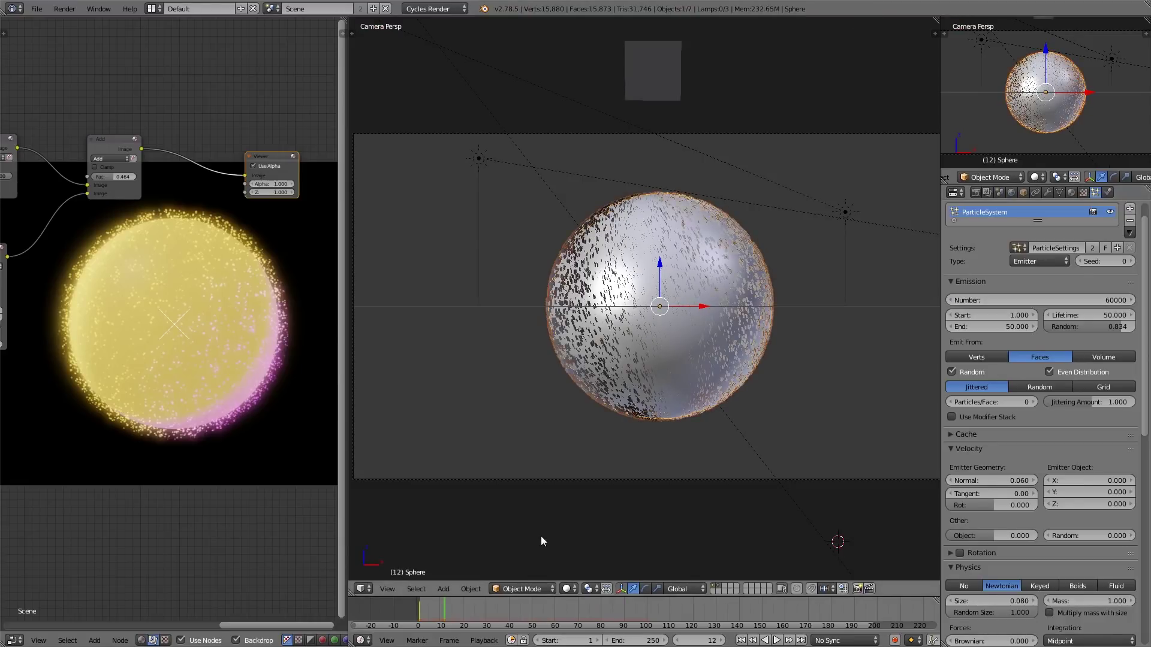
pyautogui.hotkey('alt', 'a')
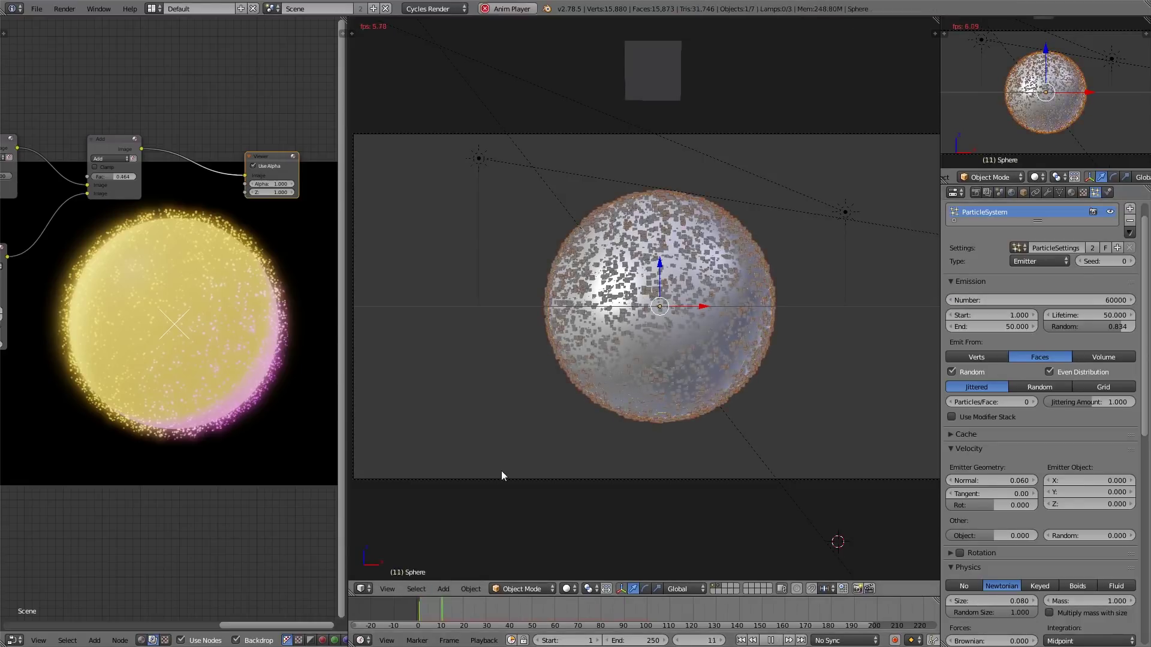
pyautogui.hotkey('alt', 'a')
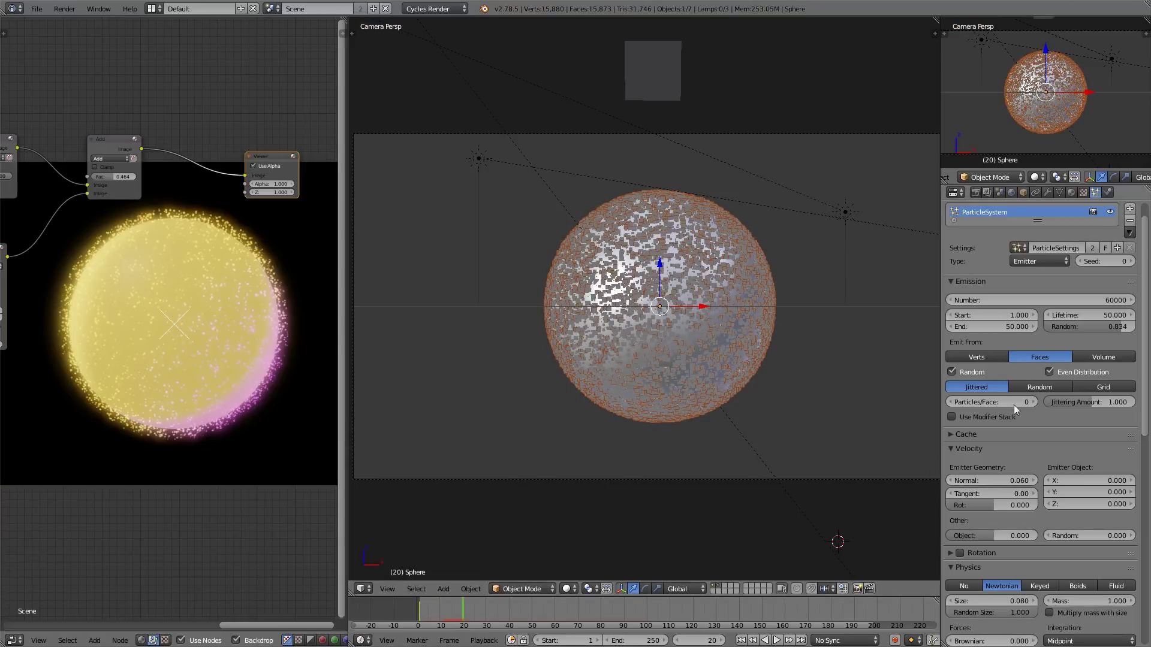
# Set the particle emission end frame to 100 and play the animation.
pyautogui.click(990, 325)
pyautogui.write('100')
pyautogui.press('Return')
pyautogui.hotkey('alt', 'a')
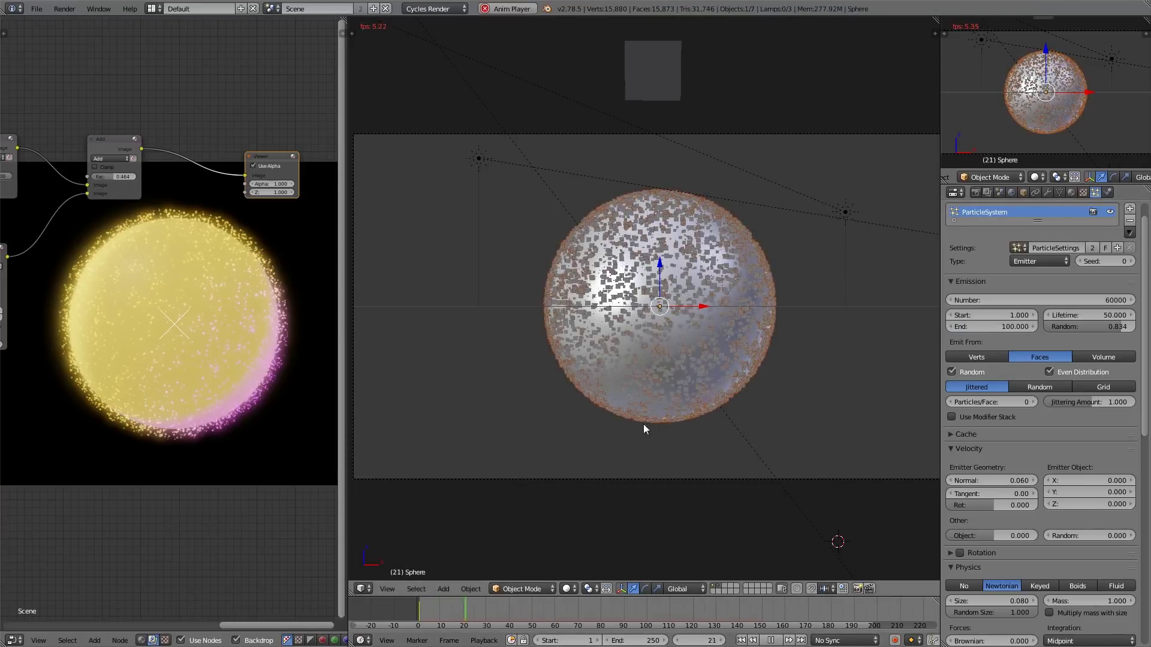
# Stop the playback and raise the particles' normal velocity to 0.080.
pyautogui.hotkey('alt', 'a')
pyautogui.click(1034, 481)
pyautogui.click(1034, 481)
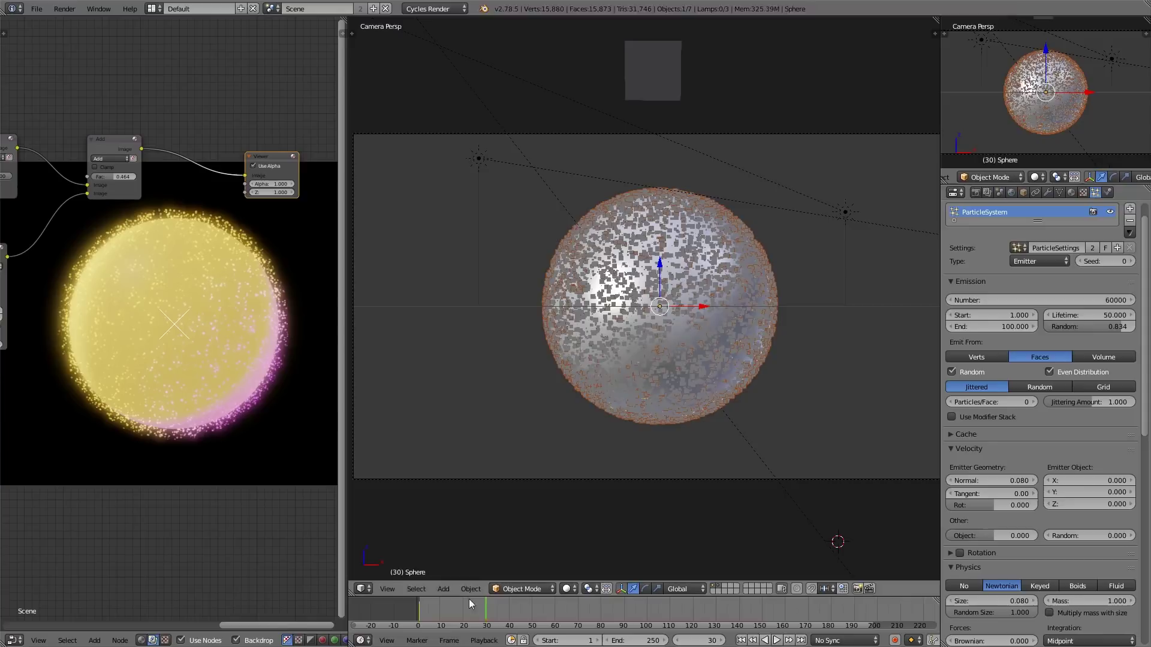
# Replay the particle animation from the start of the timeline, stop it, and save over joytutorial.blend.
pyautogui.click(420, 610)
pyautogui.hotkey('alt', 'a')
pyautogui.hotkey('alt', 'a')
pyautogui.hotkey('ctrl', 's')
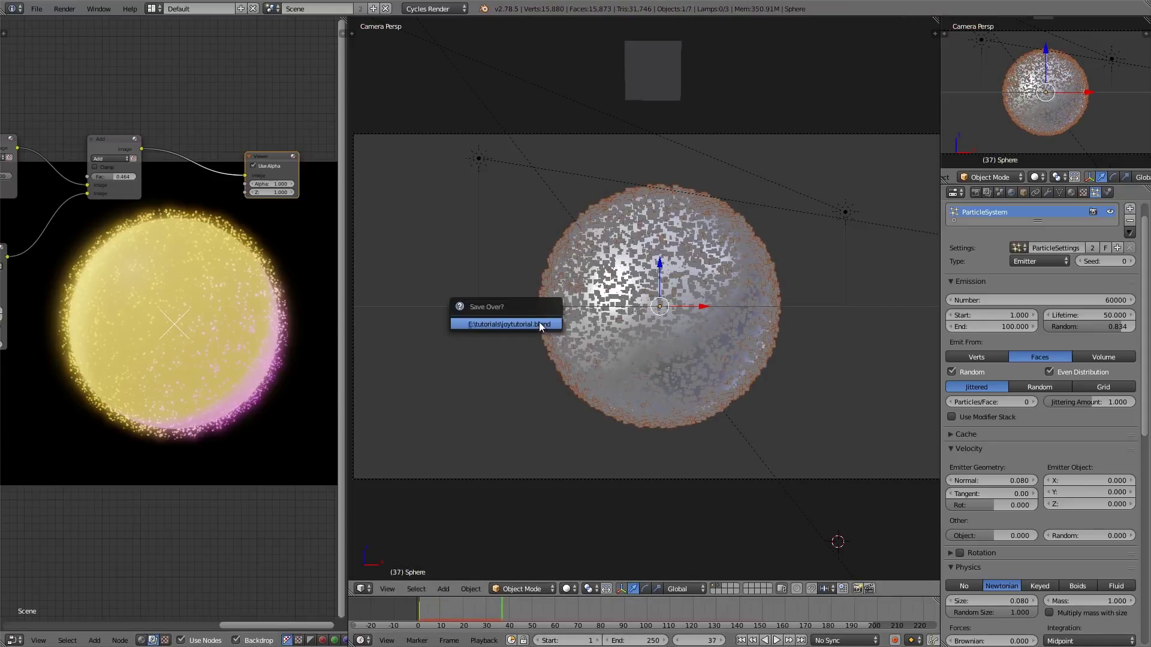
pyautogui.click(538, 322)
# Add a Composite output node, link the final Add node's image to it, and render the frame.
pyautogui.scroll(-1, 260, 88)
pyautogui.moveTo(259, 88); pyautogui.dragTo(290, 219, button='middle')
pyautogui.hotkey('shift', 'a')
pyautogui.click(267, 222)
pyautogui.click(272, 206)
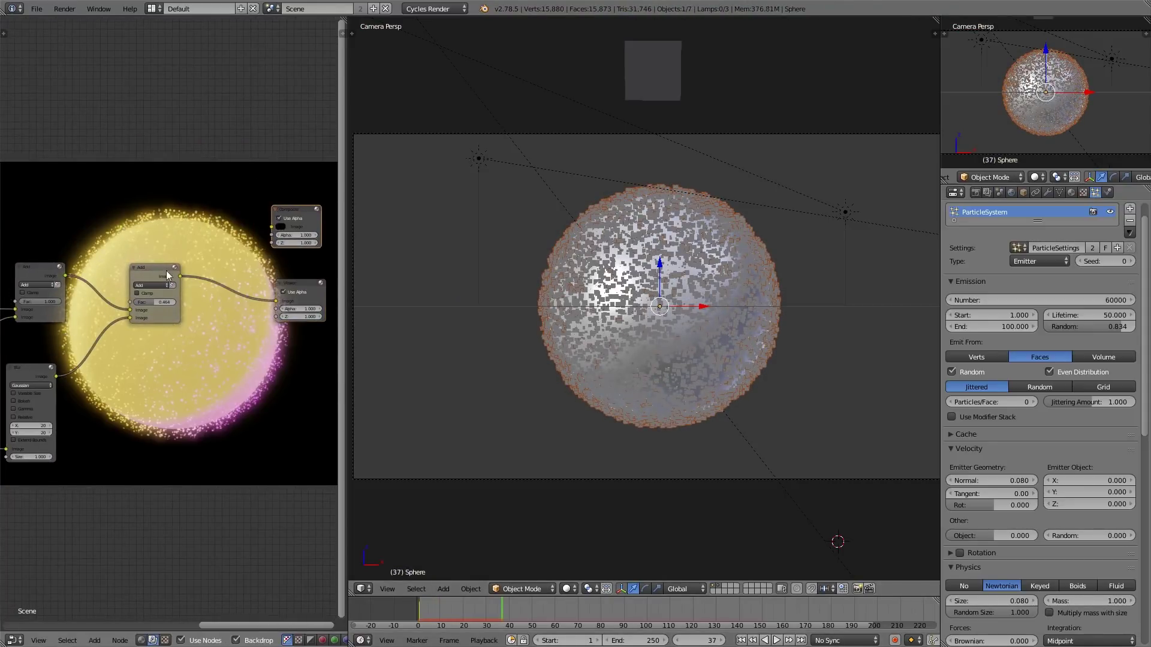
pyautogui.keyDown('shift'); pyautogui.click(167, 271); pyautogui.keyUp('shift')
pyautogui.press('f')
pyautogui.press('F12')
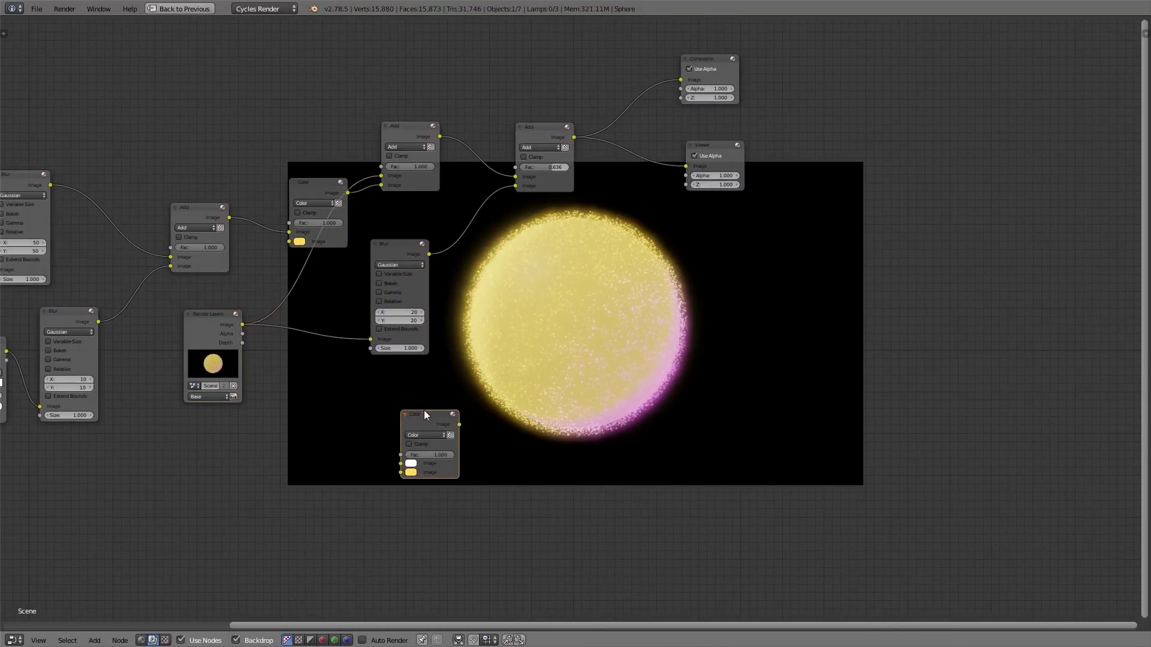
# Feed the Render Layers image into the unconnected Color node and preview that node through a duplicated Viewer.
pyautogui.moveTo(242, 324); pyautogui.dragTo(401, 463)
pyautogui.click(729, 144)
pyautogui.hotkey('shift', 'd')
pyautogui.click(630, 396)
pyautogui.keyDown('ctrl'); pyautogui.keyDown('shift'); pyautogui.click(434, 412); pyautogui.keyUp('shift'); pyautogui.keyUp('ctrl')
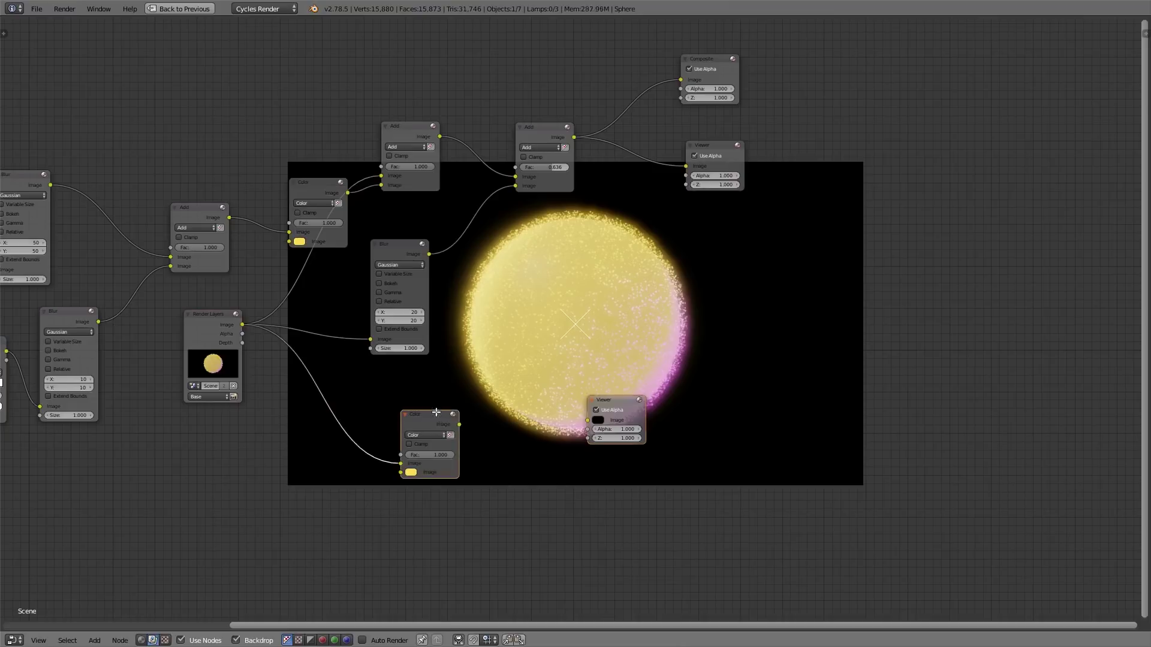
# Change the new Color node's tint to bright blue and insert a duplicated Gaussian Blur between it and its Viewer.
pyautogui.scroll(5, 468, 414)
pyautogui.click(639, 445)
pyautogui.moveTo(393, 532); pyautogui.dragTo(416, 455, button='middle')
pyautogui.click(363, 468)
pyautogui.moveTo(396, 334); pyautogui.dragTo(415, 291)
pyautogui.moveTo(326, 134); pyautogui.dragTo(328, 134)
pyautogui.click(508, 330)
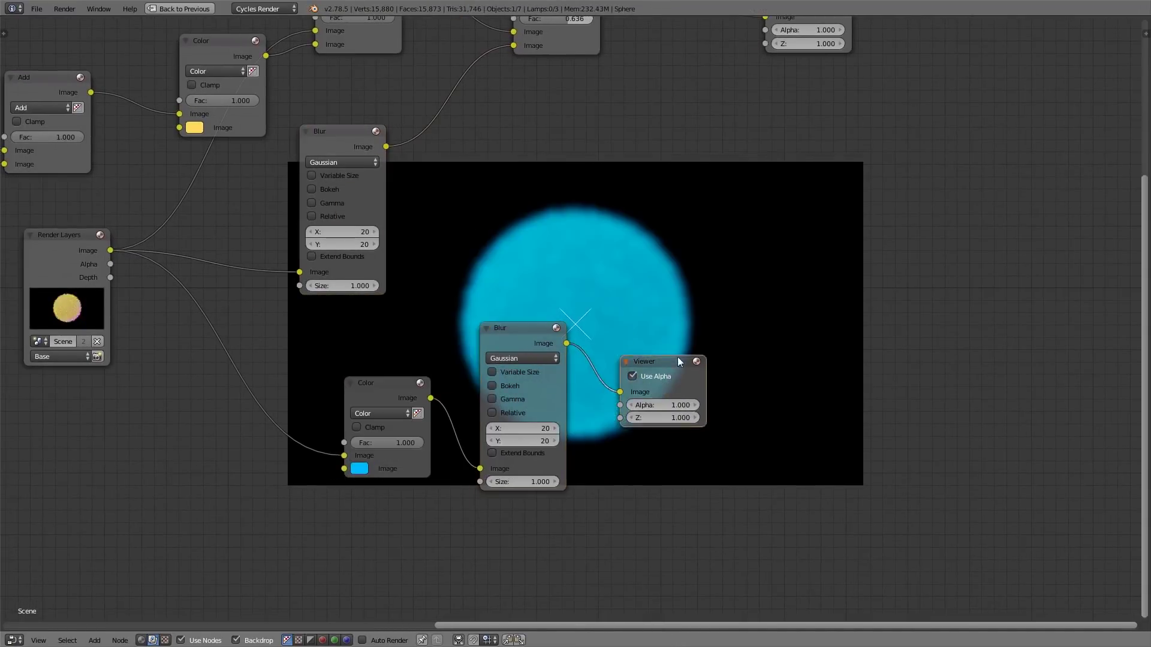
# Move the glow's Viewer away from the new Blur node and set its X and Y blur to 50.
pyautogui.moveTo(677, 358); pyautogui.dragTo(848, 338)
pyautogui.click(524, 429)
pyautogui.write('50')
pyautogui.press('Tab')
pyautogui.write('50')
pyautogui.press('Return')
# Increase the blue glow's X and Y blur to 60 and finally to 70.
pyautogui.click(524, 428)
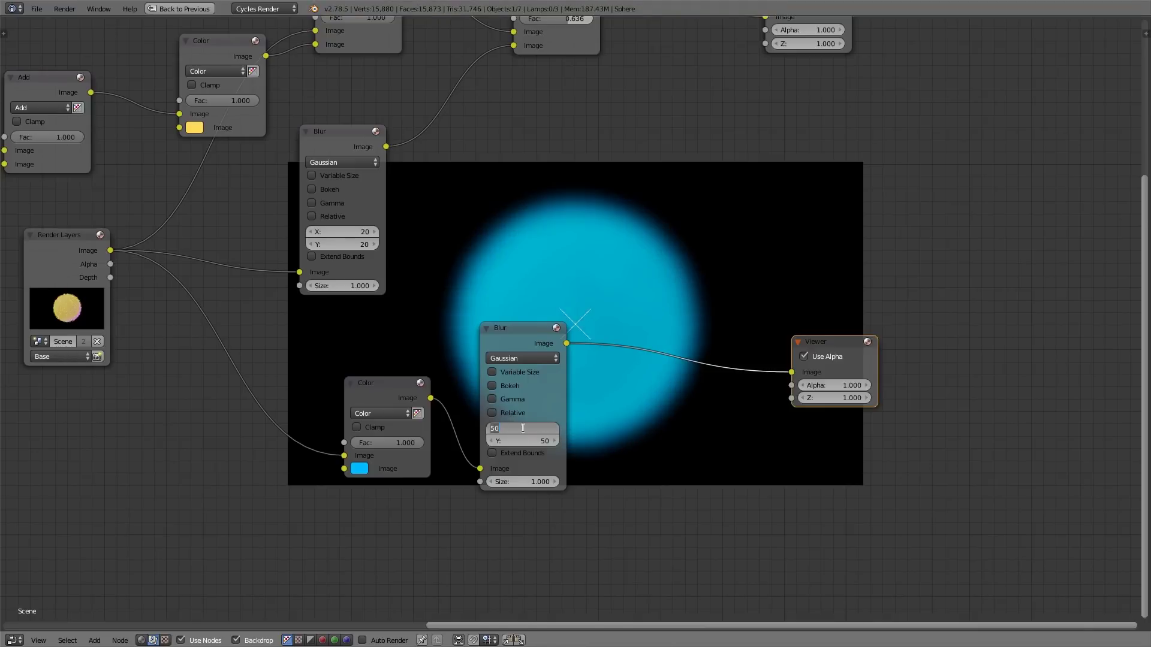
pyautogui.write('60')
pyautogui.press('Tab')
pyautogui.write('60')
pyautogui.press('Return')
pyautogui.moveTo(676, 277); pyautogui.dragTo(566, 329, button='middle')
pyautogui.click(415, 481)
pyautogui.write('7')
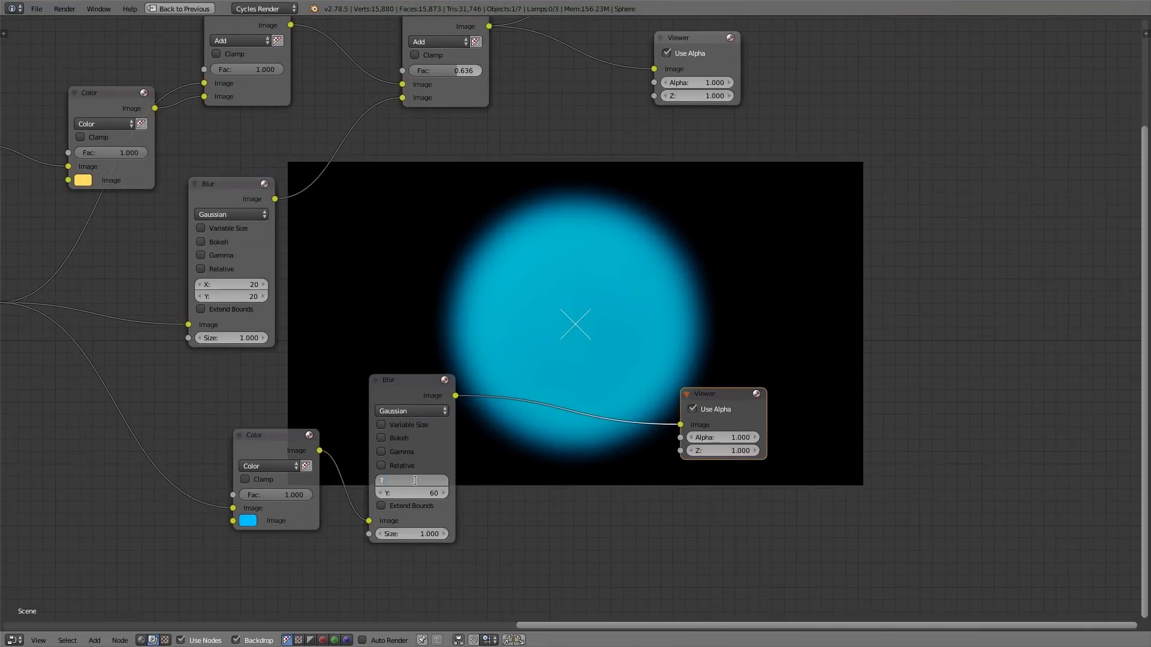
pyautogui.write('0')
pyautogui.press('Return')
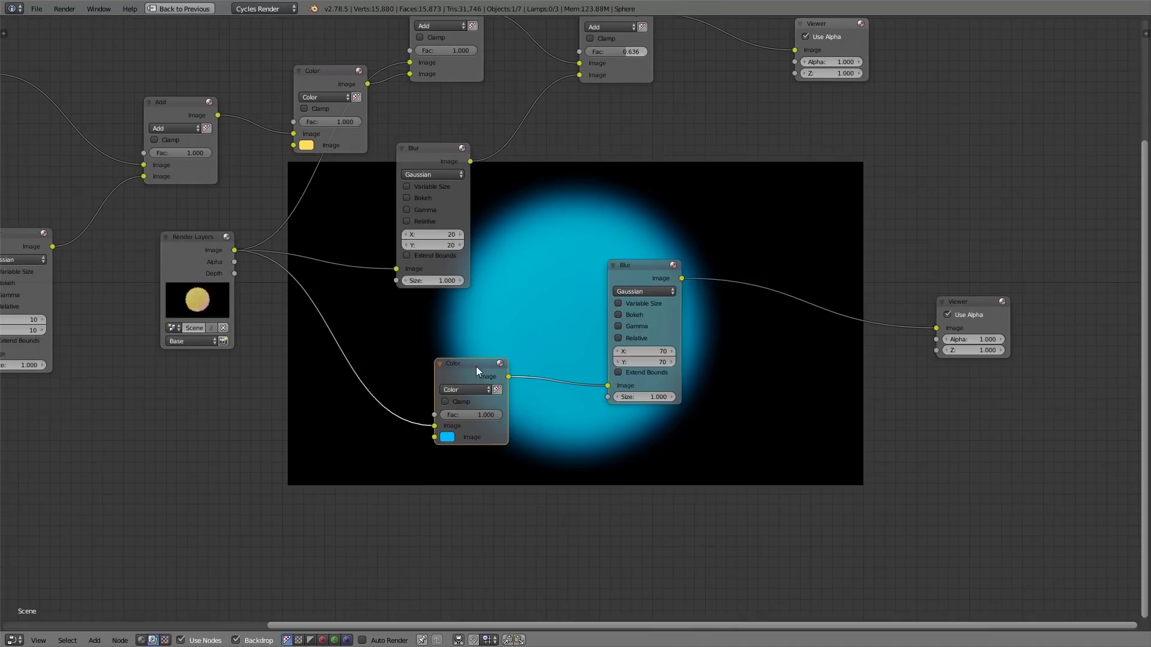
# Duplicate the blue Color node below the original and feed the Render Layers image into the copy.
pyautogui.hotkey('shift', 'd')
pyautogui.click(478, 469)
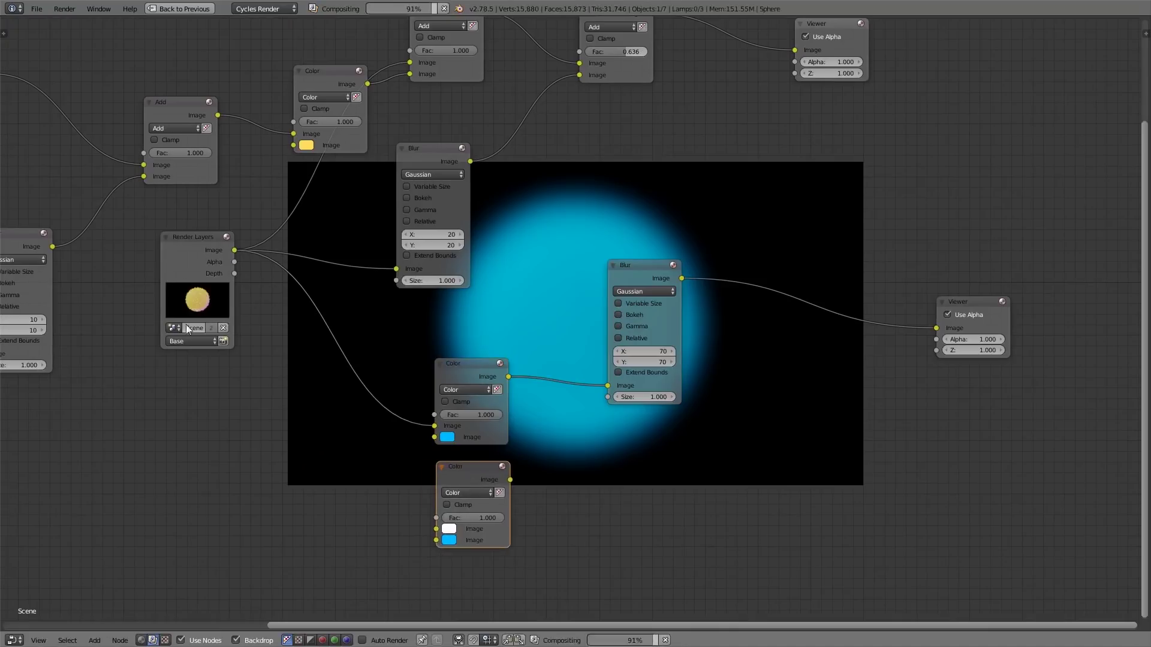
pyautogui.moveTo(234, 250); pyautogui.dragTo(436, 529)
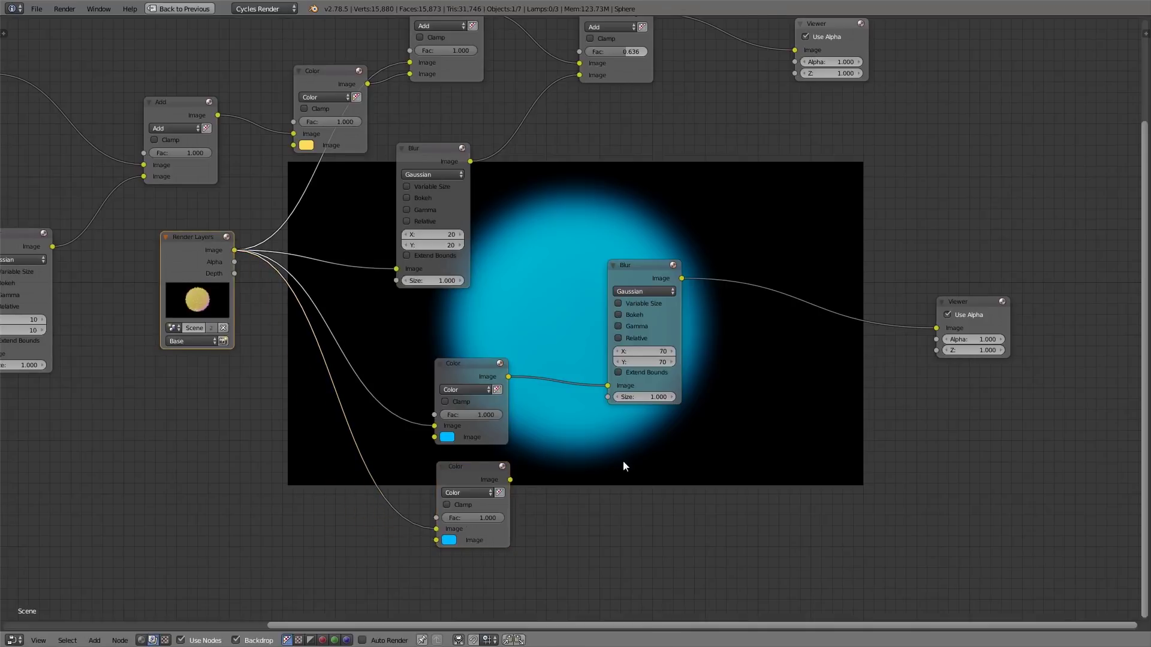
# Connect the duplicated Color node to the glow's Viewer and change its tint to cyan.
pyautogui.moveTo(623, 466); pyautogui.dragTo(393, 490, button='middle')
pyautogui.scroll(1, 394, 490)
pyautogui.moveTo(393, 490); pyautogui.dragTo(521, 389, button='middle')
pyautogui.click(866, 208)
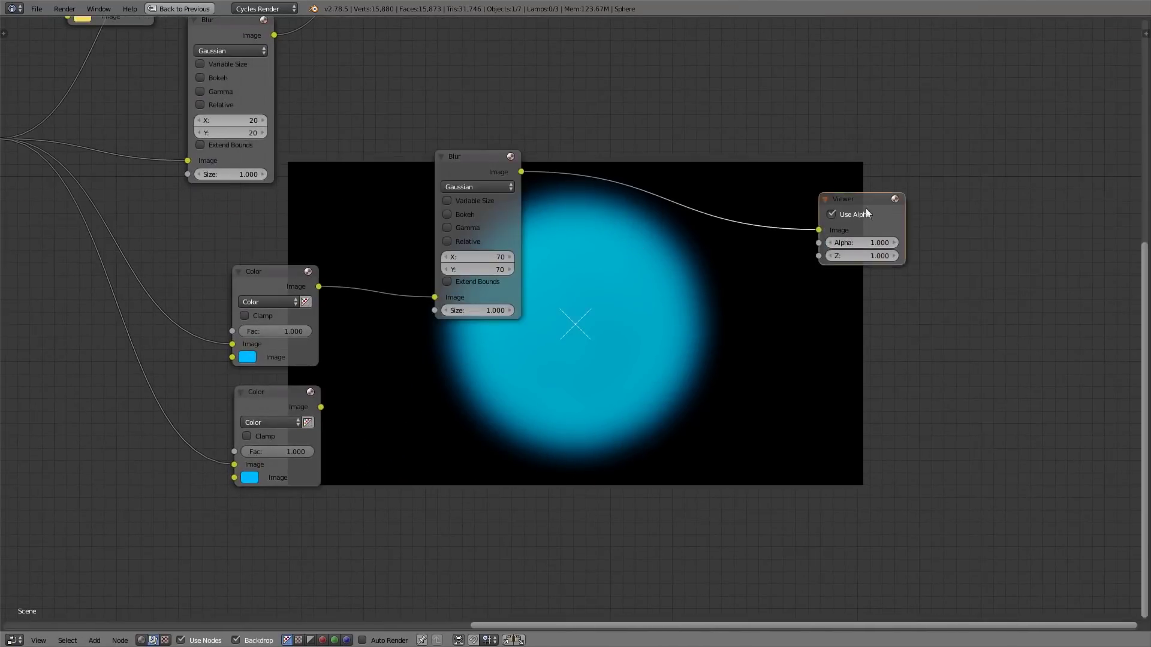
pyautogui.moveTo(320, 407); pyautogui.dragTo(370, 416)
pyautogui.moveTo(621, 411); pyautogui.dragTo(778, 378)
pyautogui.click(249, 479)
pyautogui.moveTo(279, 302); pyautogui.dragTo(292, 298)
# Duplicate the Blur node into the cyan branch and set its X and Y blur to 30.
pyautogui.hotkey('shift', 'd')
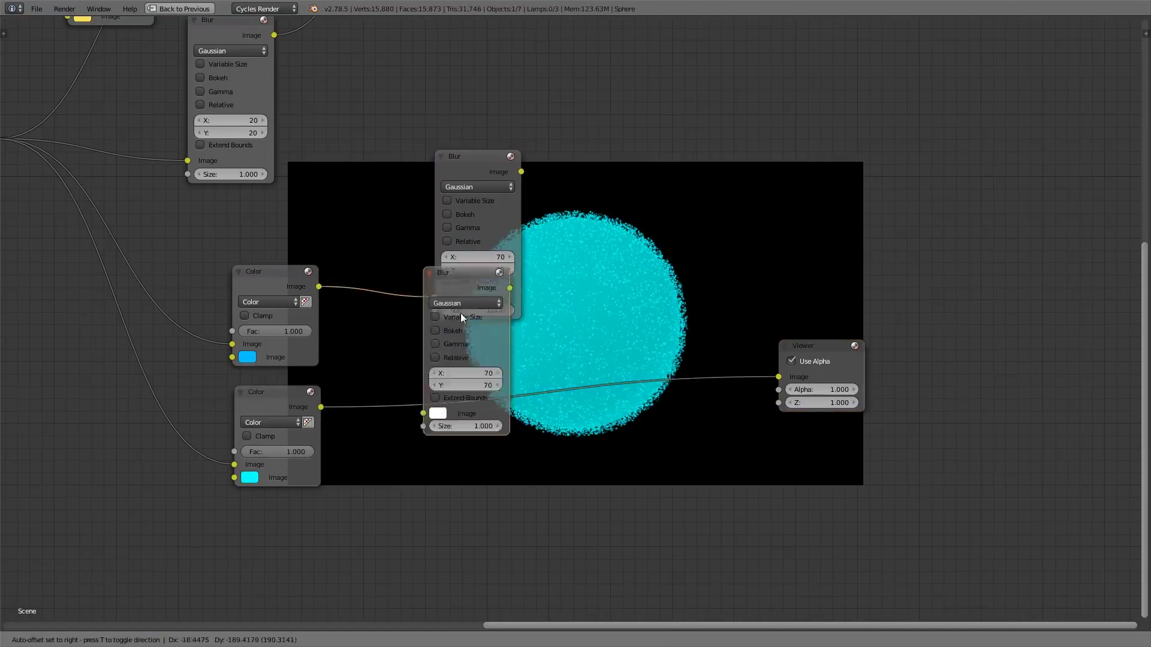
pyautogui.click(518, 441)
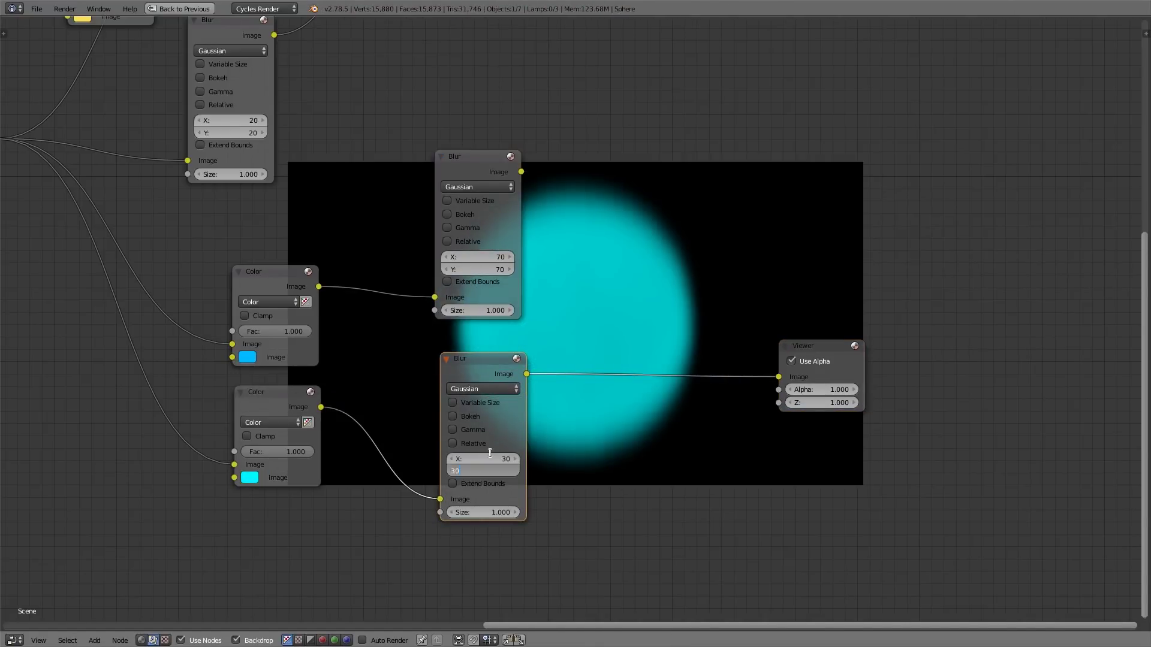
pyautogui.press('Return')
# Insert a duplicated Color node before the glow's Viewer, switch it to Add, and combine both blurred glows in it.
pyautogui.scroll(-2, 765, 168)
pyautogui.moveTo(181, 94); pyautogui.dragTo(209, 137, button='middle')
pyautogui.rightClick(352, 333)
pyautogui.hotkey('shift', 'd')
pyautogui.click(702, 373)
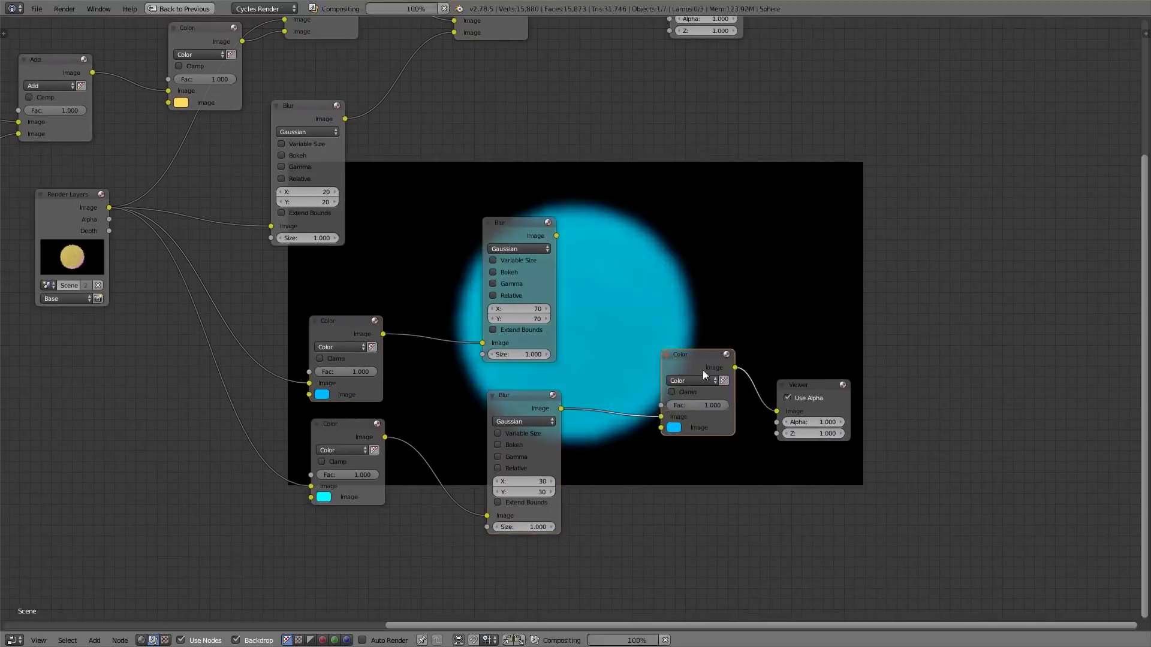
pyautogui.click(695, 381)
pyautogui.click(696, 358)
pyautogui.moveTo(806, 386); pyautogui.dragTo(860, 375)
pyautogui.scroll(4, 572, 321)
pyautogui.moveTo(553, 206); pyautogui.dragTo(693, 455)
pyautogui.moveTo(773, 491); pyautogui.dragTo(608, 309, button='middle')
# Lighten the tint of the cyan Color node and move the original Viewer beside the glow's Viewer.
pyautogui.click(67, 380)
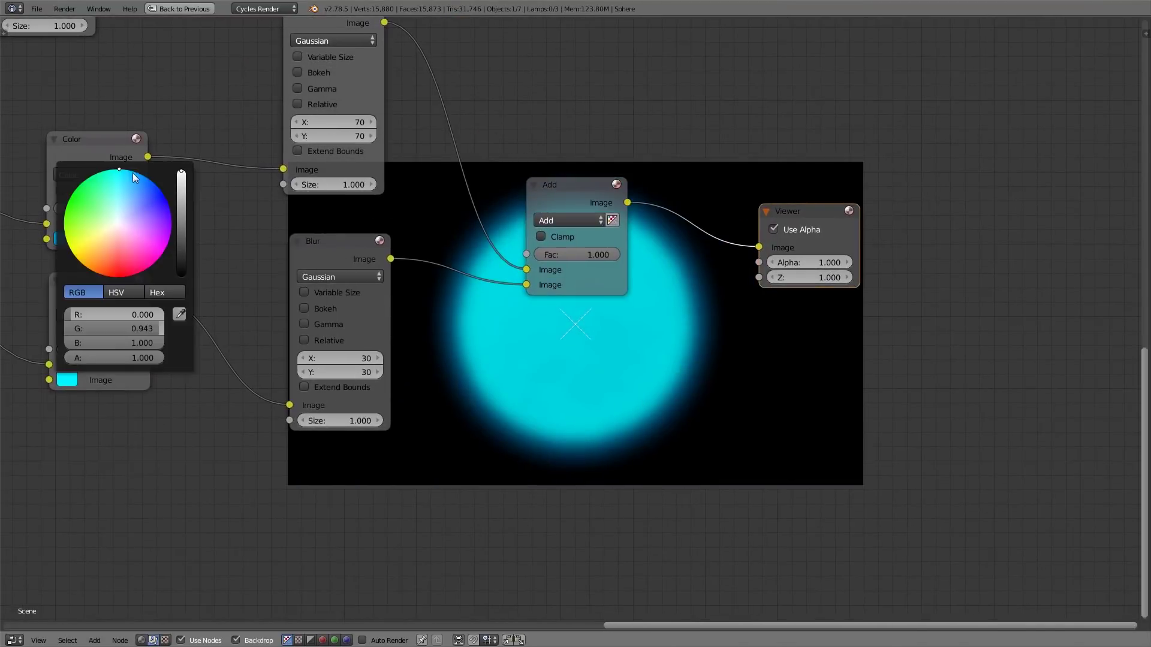
pyautogui.moveTo(133, 175); pyautogui.dragTo(118, 193)
pyautogui.scroll(-7, 390, 354)
pyautogui.moveTo(556, 177); pyautogui.dragTo(566, 359, button='middle')
pyautogui.scroll(-1, 566, 359)
pyautogui.moveTo(598, 147); pyautogui.dragTo(777, 297)
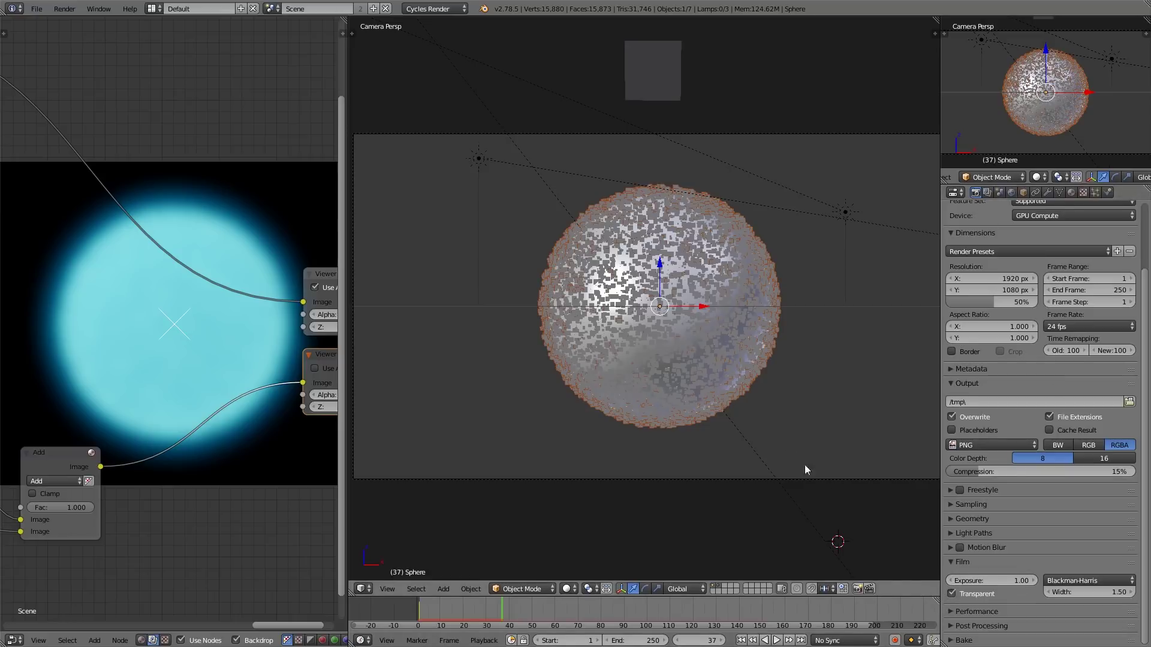
# Insert a duplicated Add node set to Mix before the glow's Viewer, layering the main sphere composite over the blue glow.
pyautogui.hotkey('shift', 'space')
pyautogui.rightClick(448, 435)
pyautogui.hotkey('shift', 'd')
pyautogui.click(693, 319)
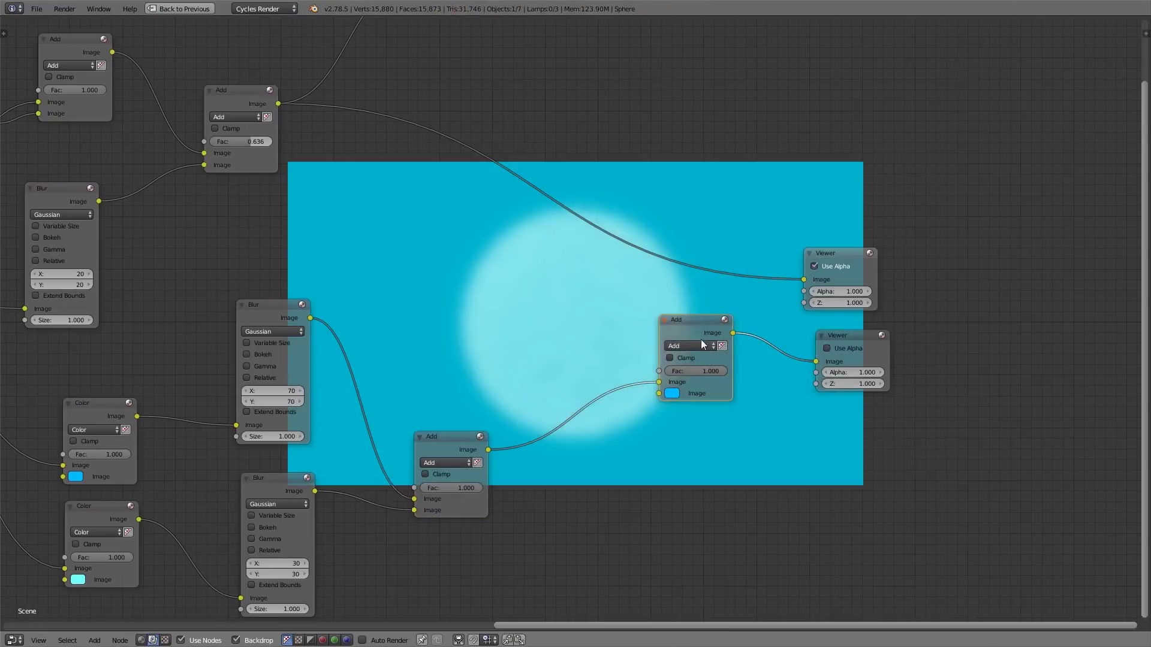
pyautogui.click(696, 346)
pyautogui.click(696, 333)
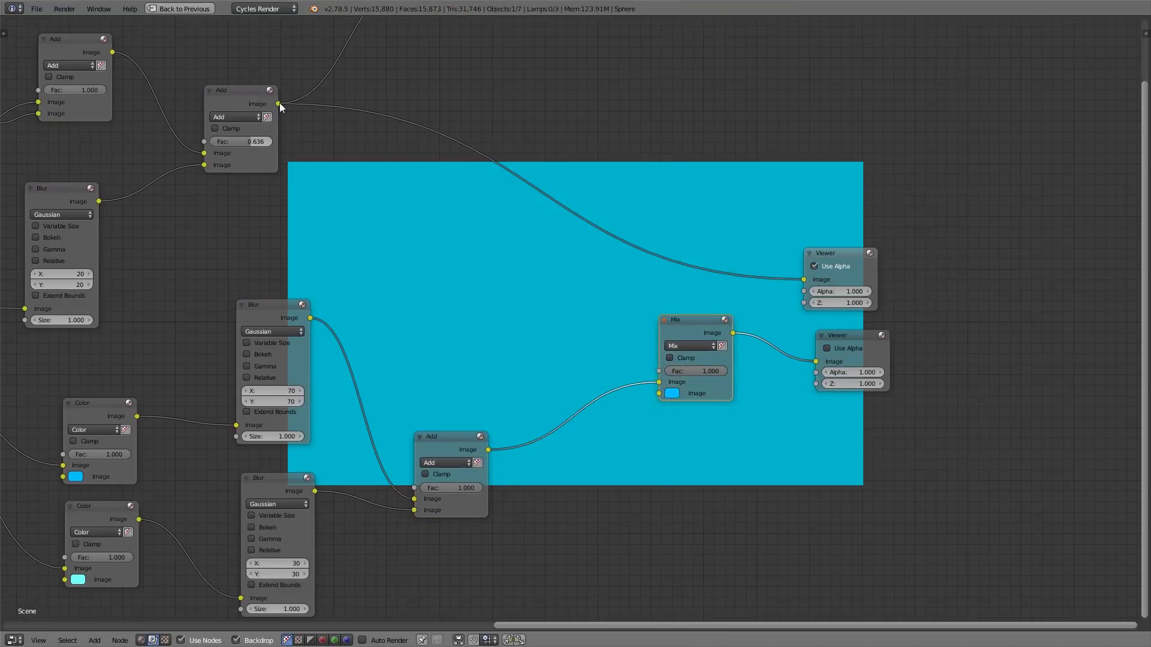
pyautogui.moveTo(279, 103); pyautogui.dragTo(660, 382)
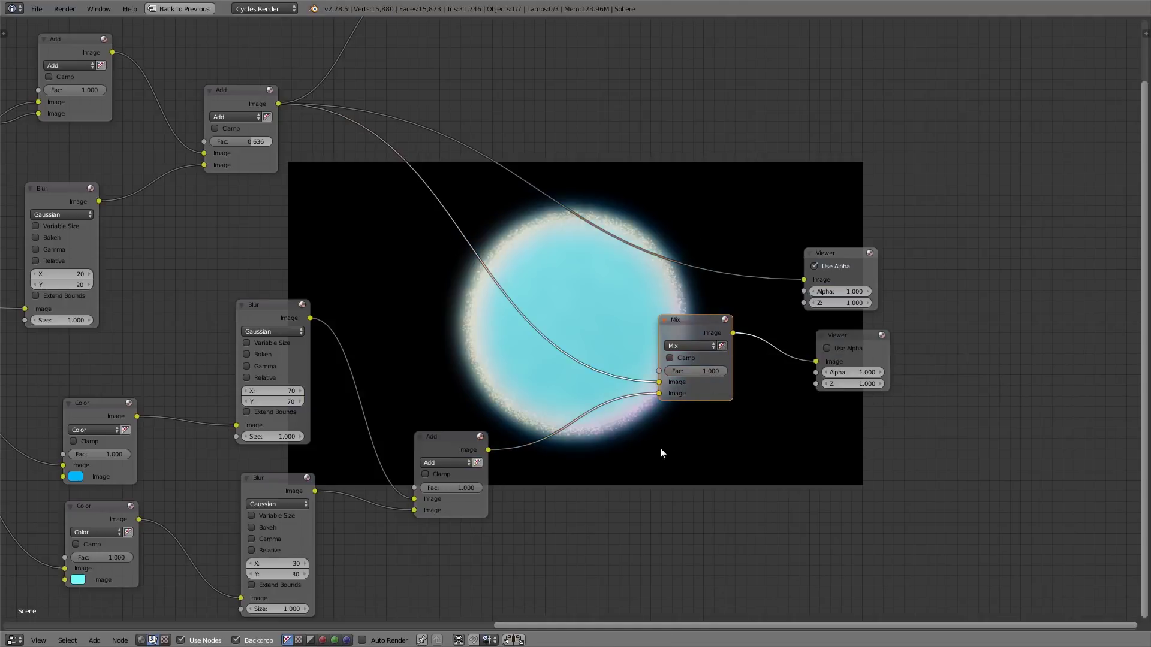
pyautogui.moveTo(659, 393); pyautogui.dragTo(658, 382)
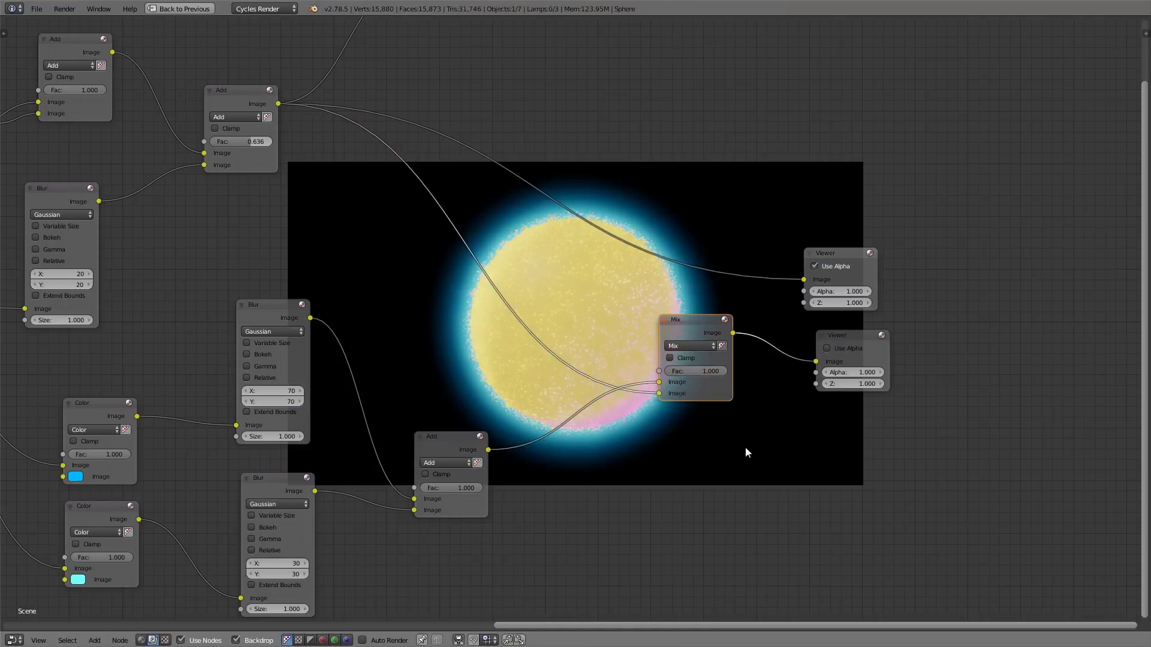
# Rearrange the Mix node and both Viewers to leave room for another node between them.
pyautogui.moveTo(772, 387); pyautogui.dragTo(563, 392, button='middle')
pyautogui.scroll(-4, 566, 383)
pyautogui.moveTo(619, 311); pyautogui.dragTo(669, 272)
pyautogui.moveTo(595, 358); pyautogui.dragTo(647, 319)
pyautogui.scroll(2, 645, 318)
pyautogui.moveTo(571, 418); pyautogui.dragTo(688, 362, button='middle')
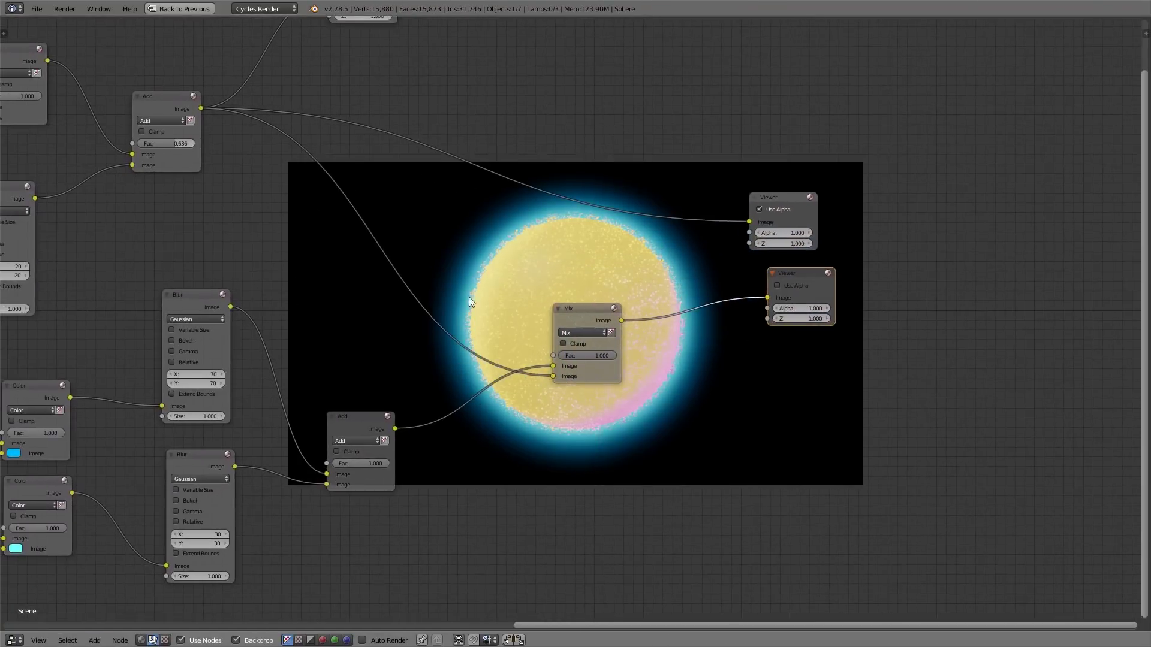
pyautogui.moveTo(793, 203); pyautogui.dragTo(877, 161)
pyautogui.moveTo(800, 274); pyautogui.dragTo(847, 239)
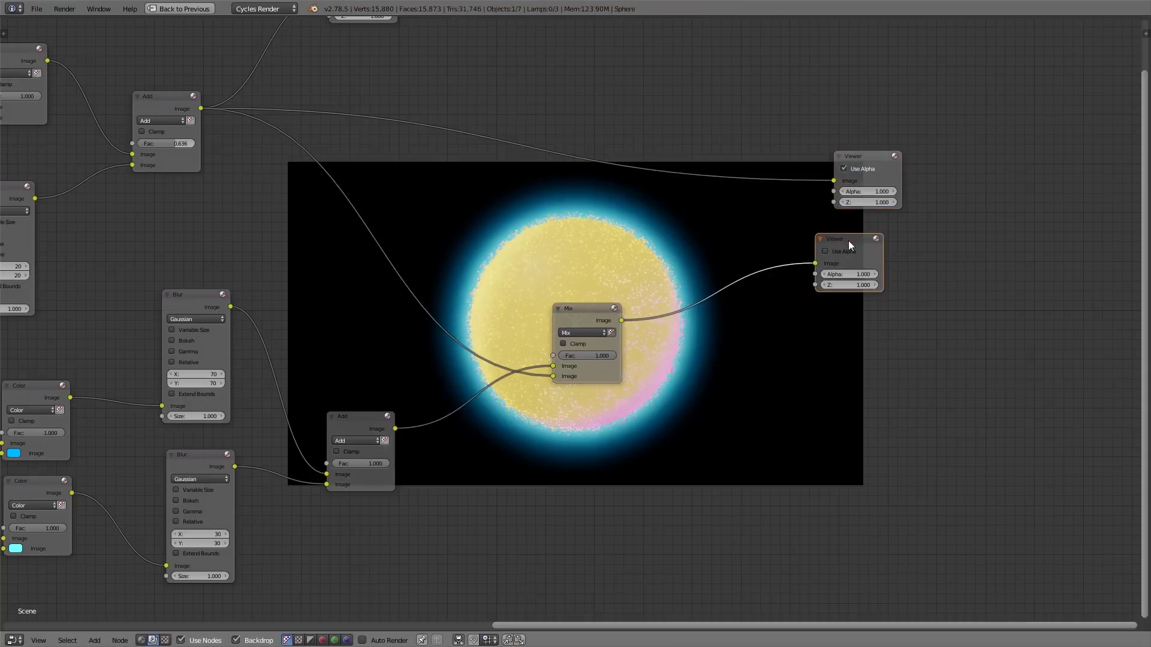
# Insert a duplicate of the Mix node before the glow's Viewer and set its blend mode to Add.
pyautogui.click(574, 308)
pyautogui.hotkey('shift', 'd')
pyautogui.click(687, 282)
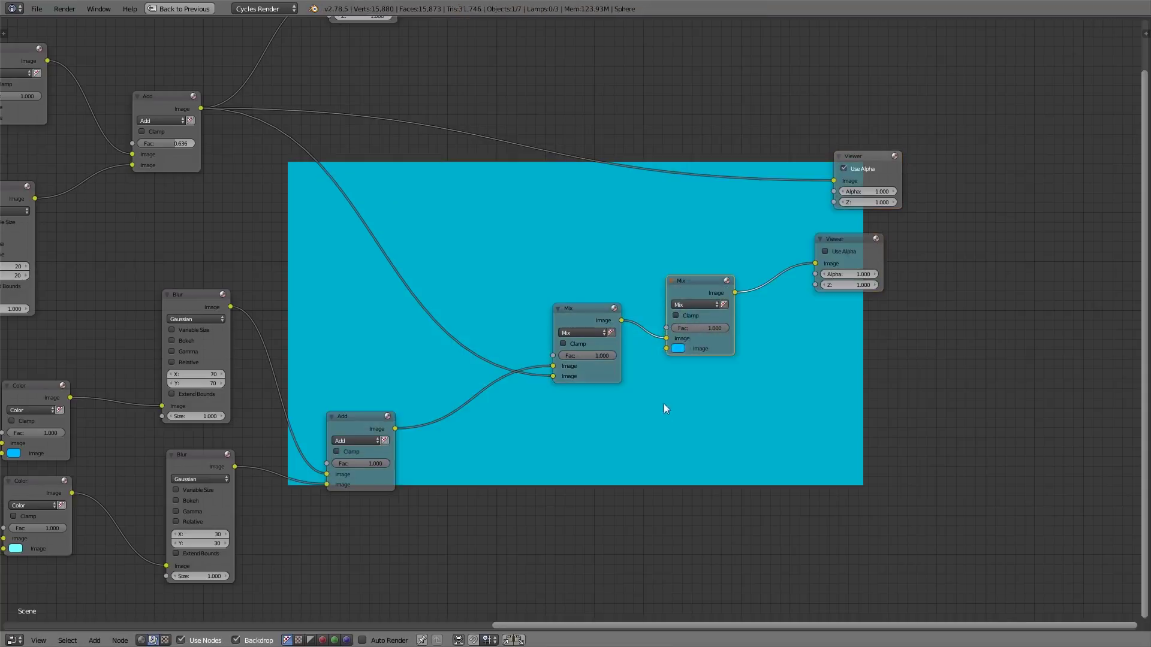
pyautogui.scroll(-1, 636, 431)
pyautogui.moveTo(572, 454); pyautogui.dragTo(625, 478, button='middle')
pyautogui.moveTo(705, 408); pyautogui.dragTo(750, 406, button='middle')
pyautogui.click(786, 346)
pyautogui.click(785, 324)
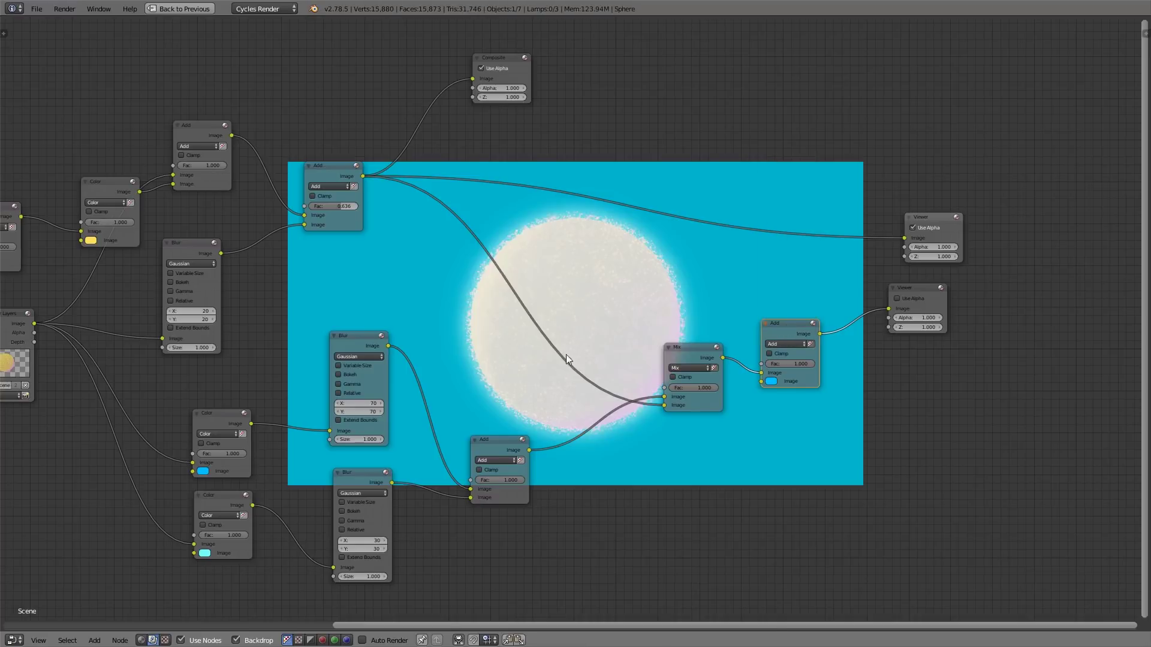
# Connect an output from the earlier glow nodes to the second image input of the new Add node.
pyautogui.moveTo(338, 308); pyautogui.dragTo(467, 364, button='middle')
pyautogui.moveTo(405, 154); pyautogui.dragTo(135, 178, button='middle')
pyautogui.moveTo(135, 179); pyautogui.dragTo(710, 353)
pyautogui.moveTo(710, 354); pyautogui.dragTo(710, 354)
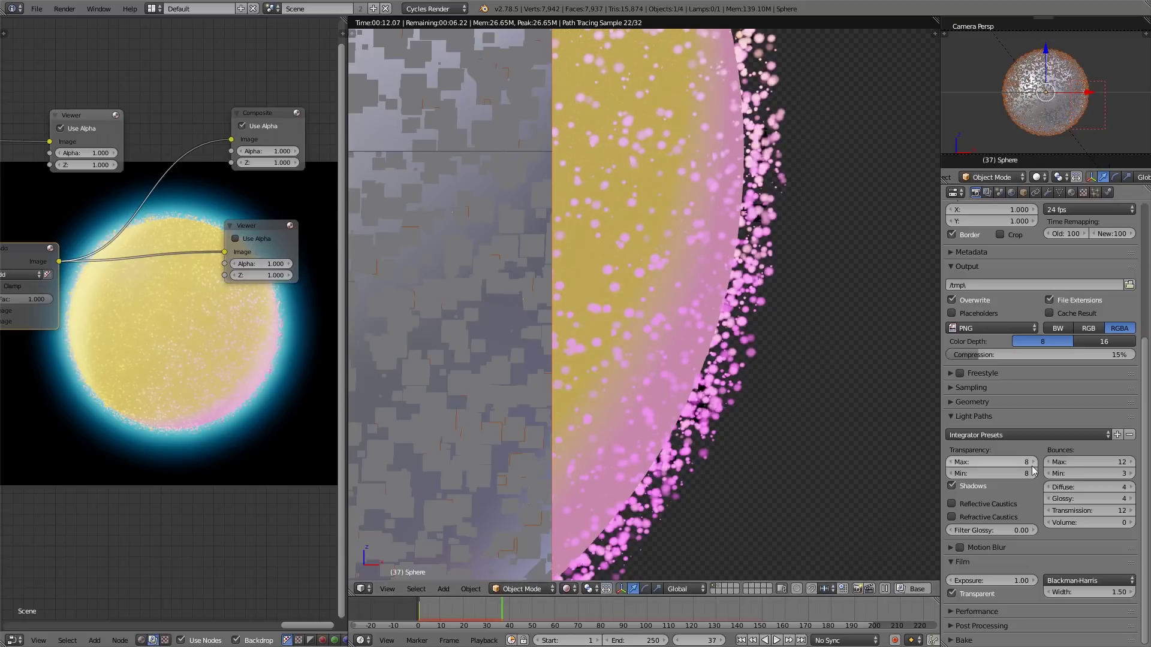
# Raise the maximum transparency bounces in the render's light paths to 12.
pyautogui.click(1032, 462)
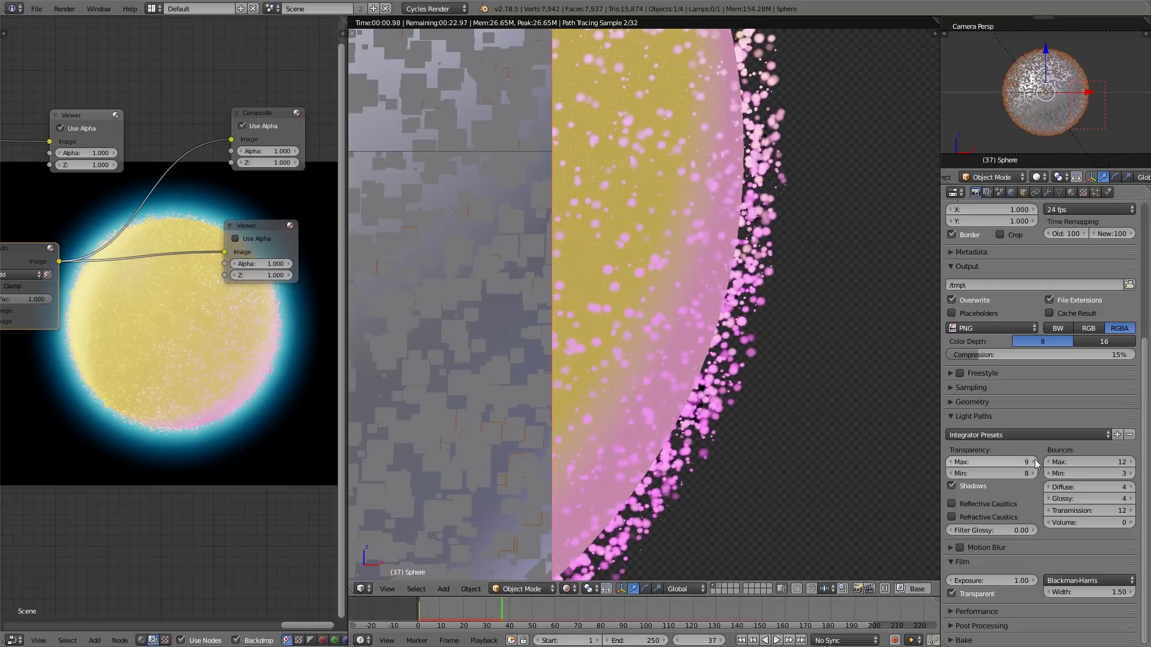
pyautogui.click(1035, 462)
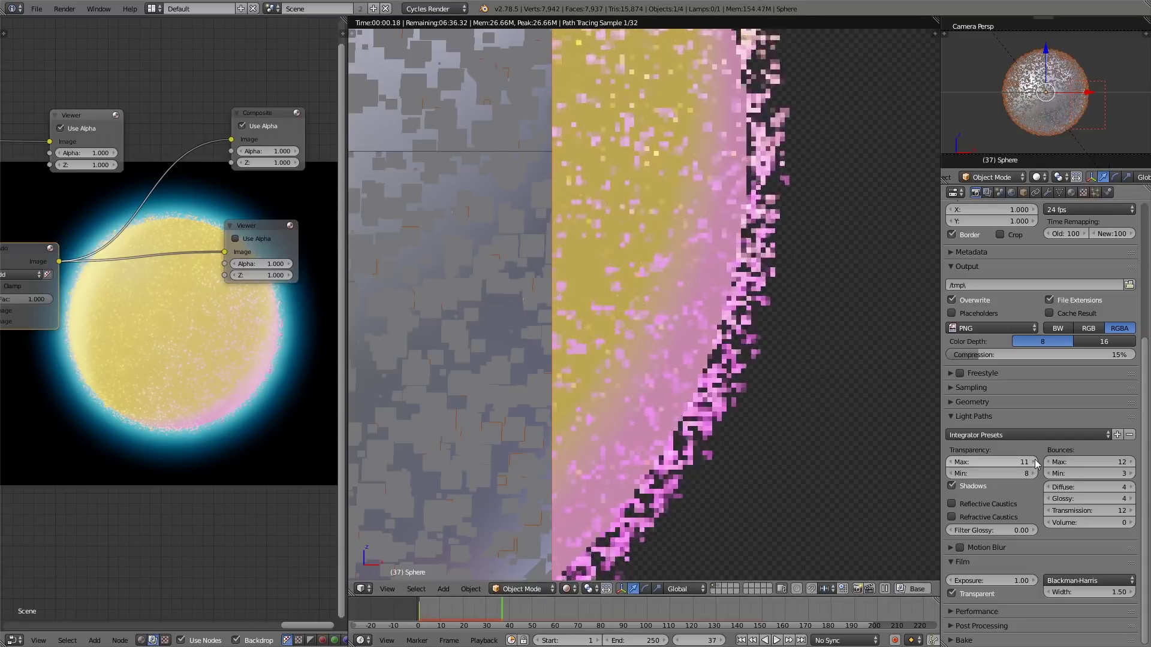
pyautogui.click(1035, 462)
pyautogui.click(1036, 462)
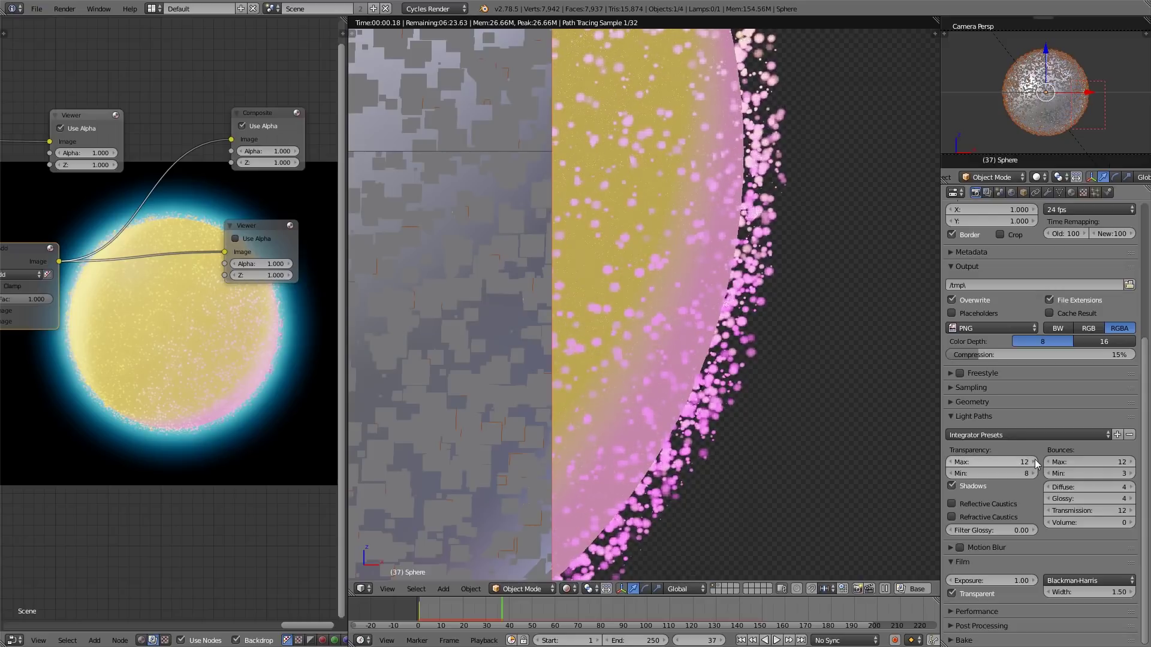